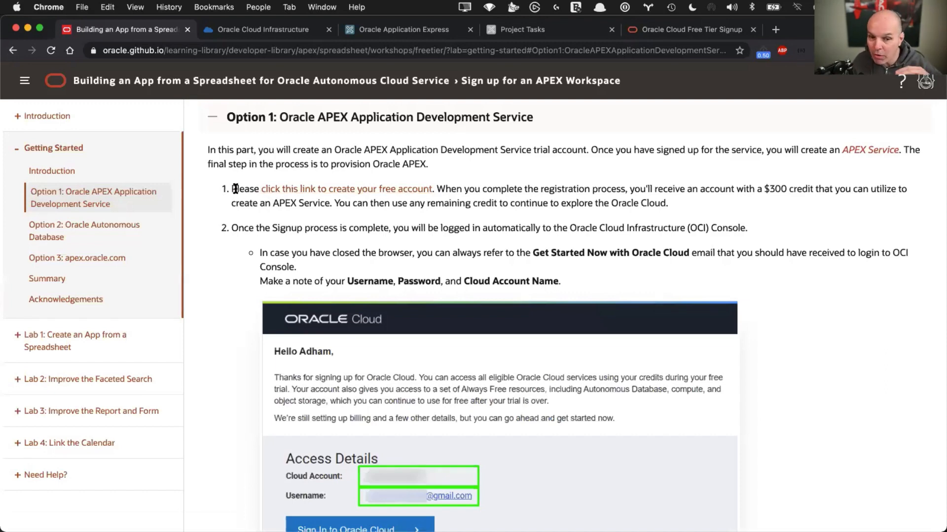
# Scroll through the Oracle Cloud sign-in instructions and screenshots in the LiveLabs guide
pyautogui.scroll(-5, 364, 261)
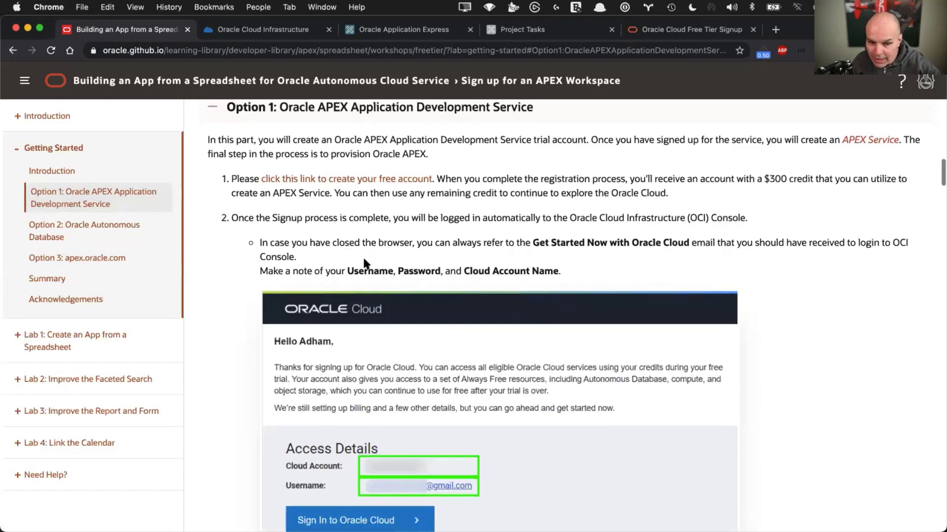
pyautogui.scroll(-10, 364, 261)
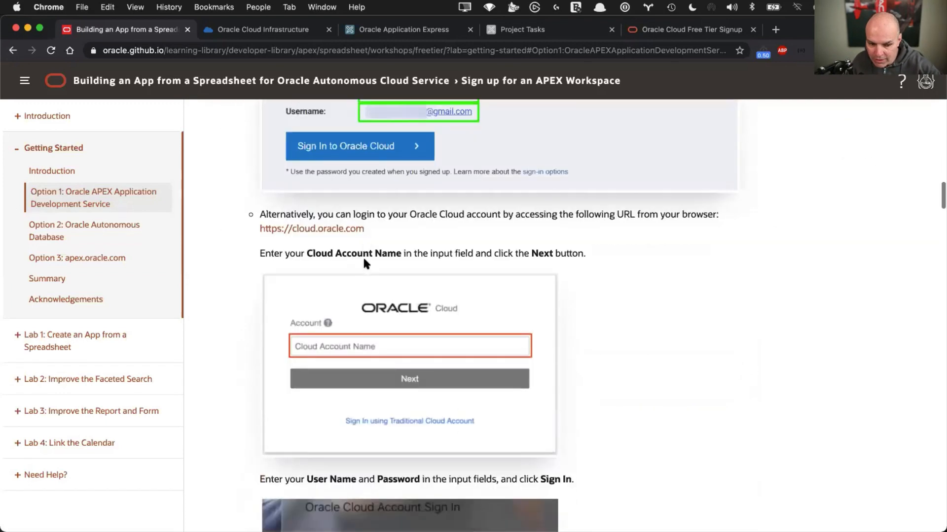
pyautogui.scroll(-5, 364, 260)
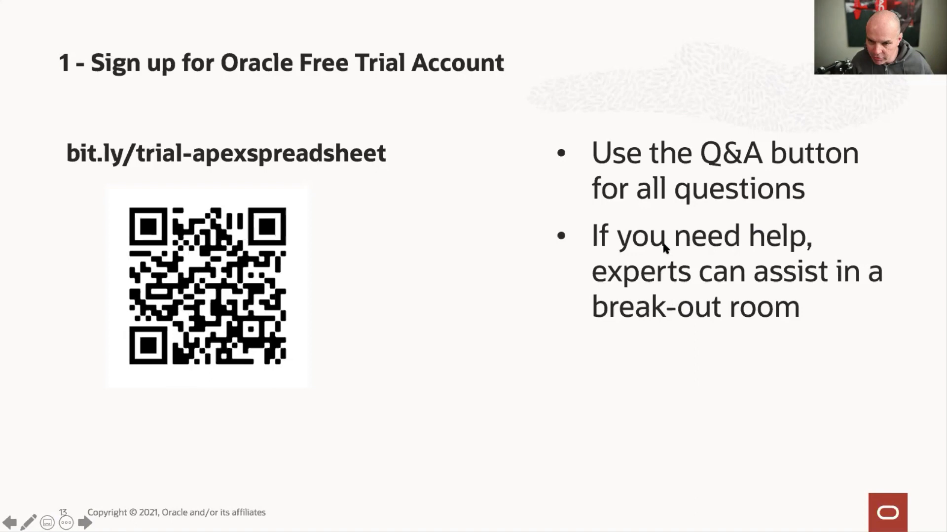
# Advance to the '2- Create an APEX Service' slide, then reload the Oracle Cloud console in Chrome
pyautogui.click(453, 257)
pyautogui.press('Escape')
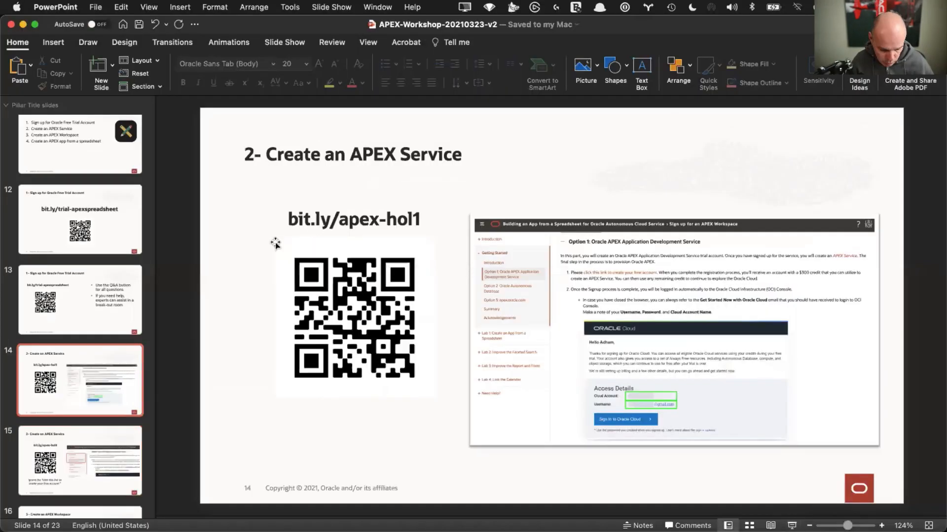
pyautogui.press('super+Tab')
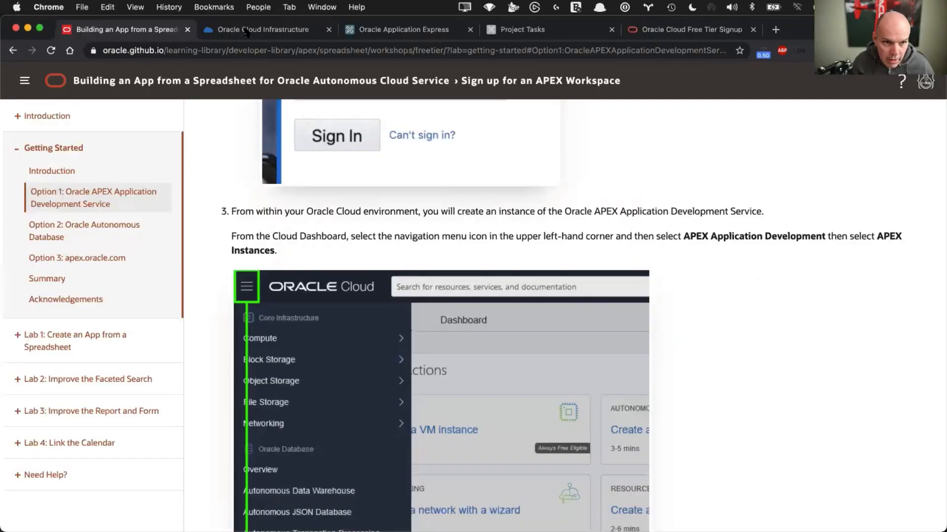
pyautogui.click(246, 31)
pyautogui.press('super+r')
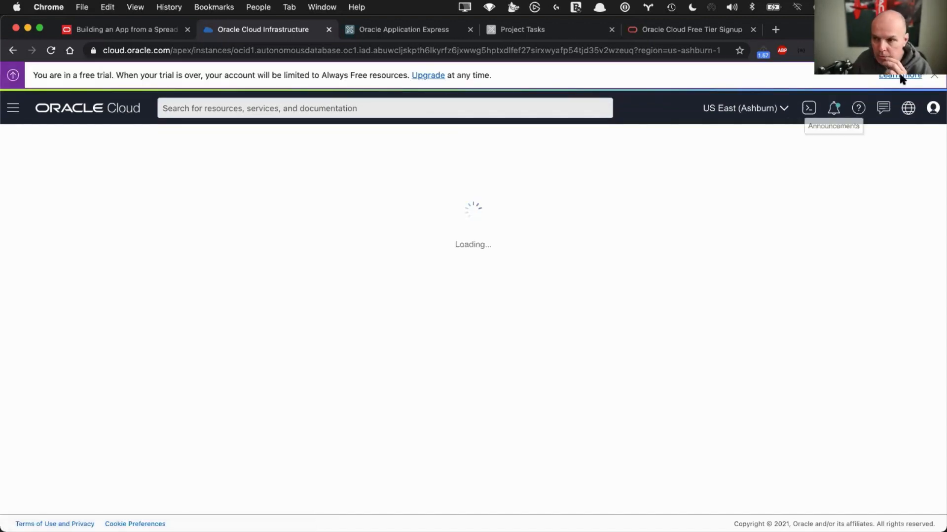
pyautogui.click(933, 78)
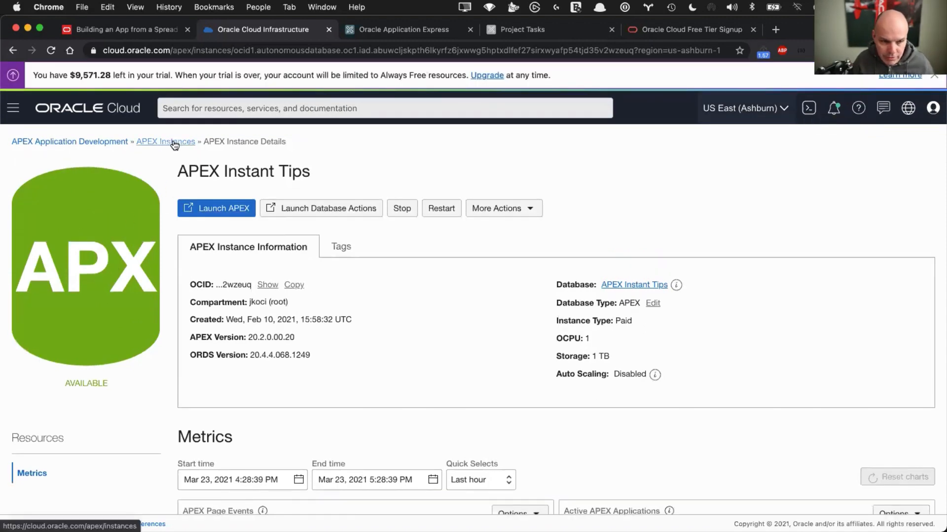
pyautogui.click(172, 142)
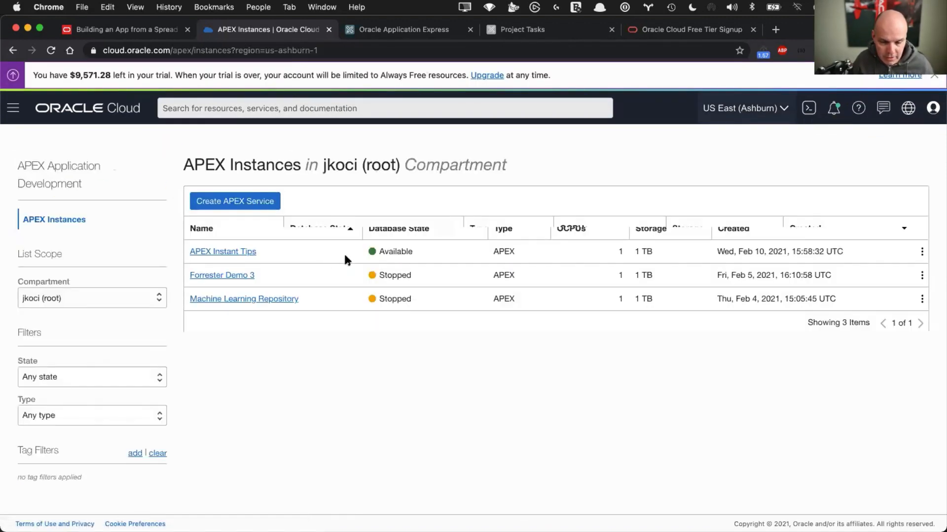
pyautogui.click(217, 252)
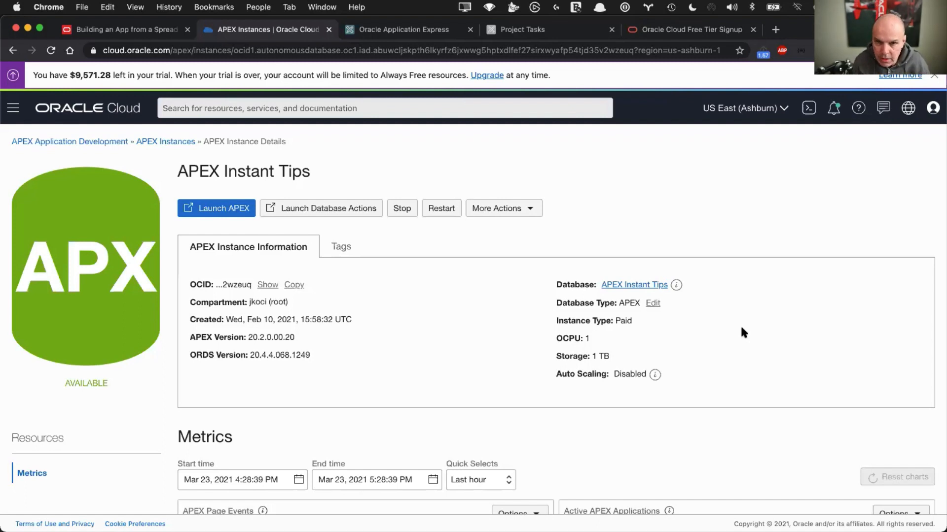
# Present the '3 - Create an APEX Workspace' slide (slide 16), then return to Chrome
pyautogui.press('super+Tab')
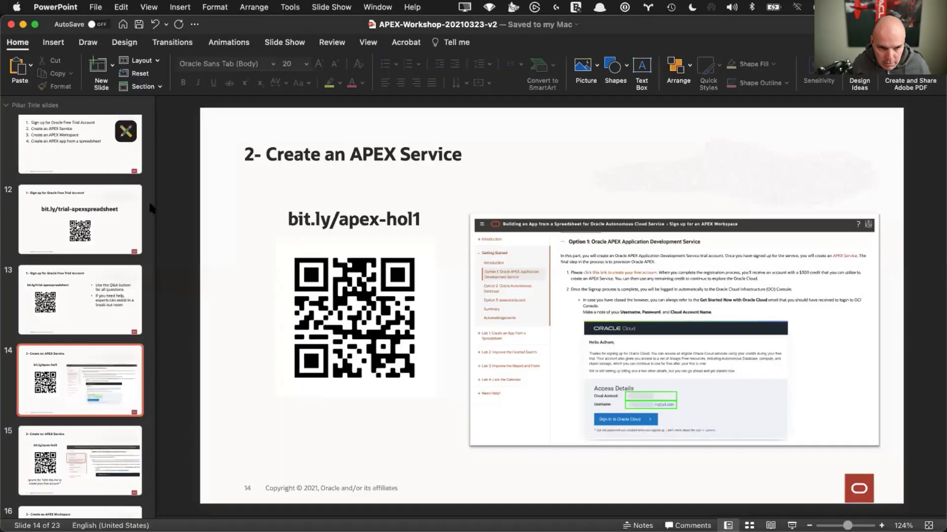
pyautogui.scroll(-3, 69, 447)
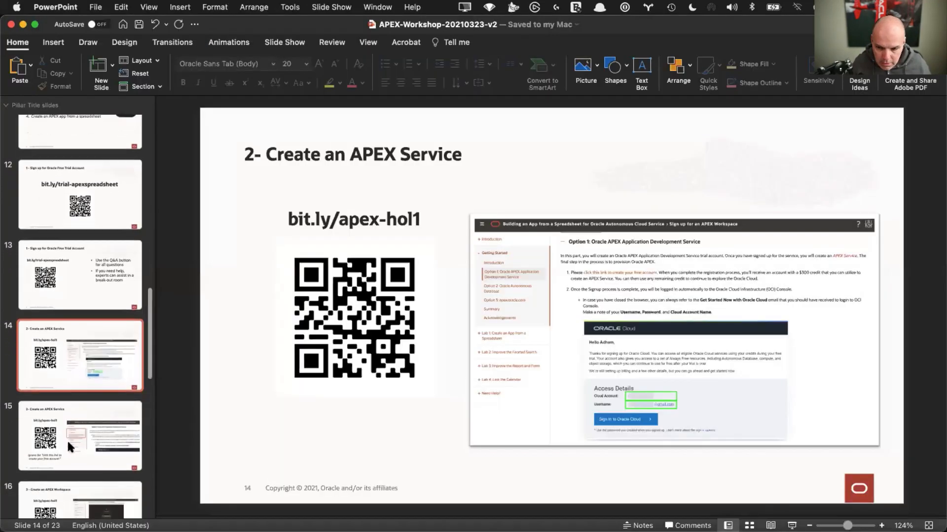
pyautogui.scroll(-2, 68, 447)
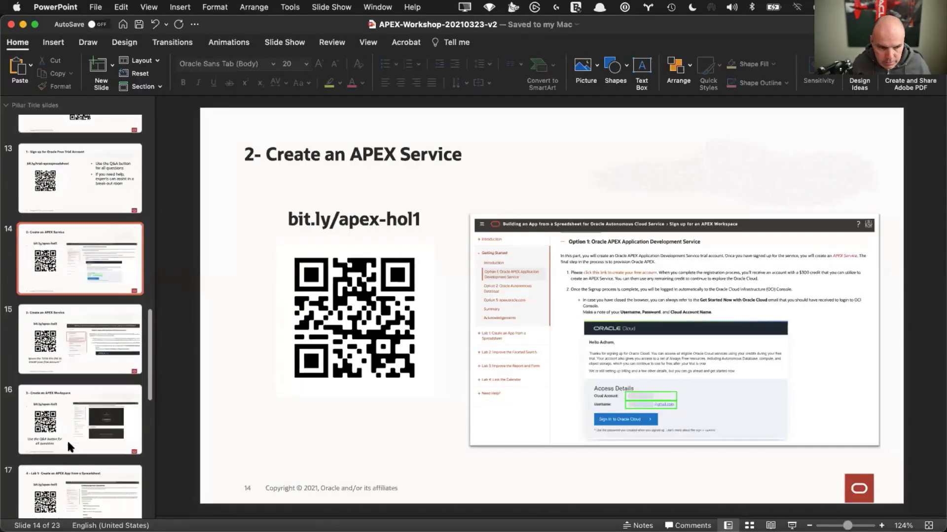
pyautogui.scroll(-1, 69, 446)
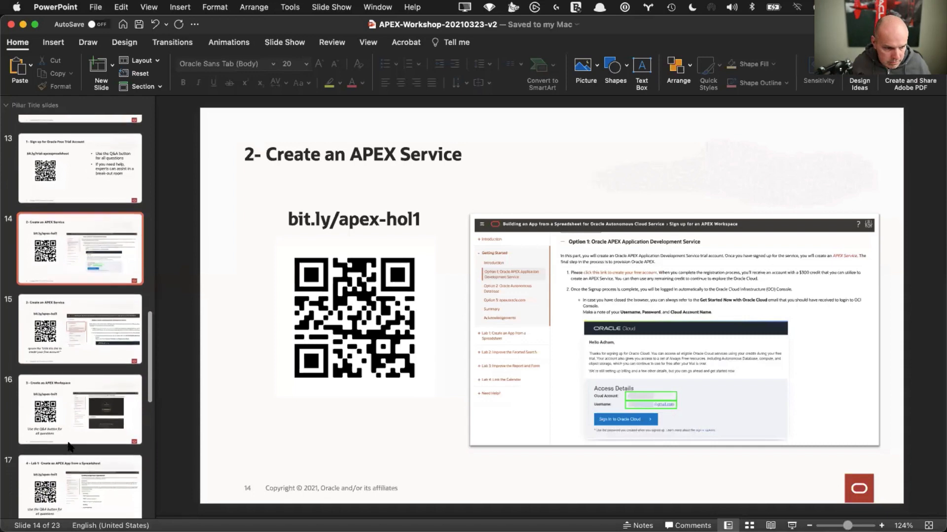
pyautogui.click(68, 375)
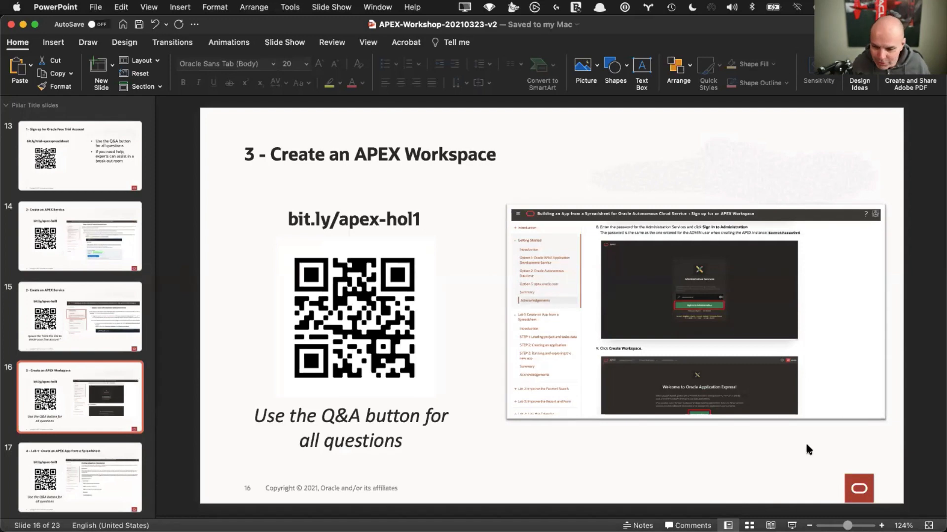
pyautogui.click(792, 525)
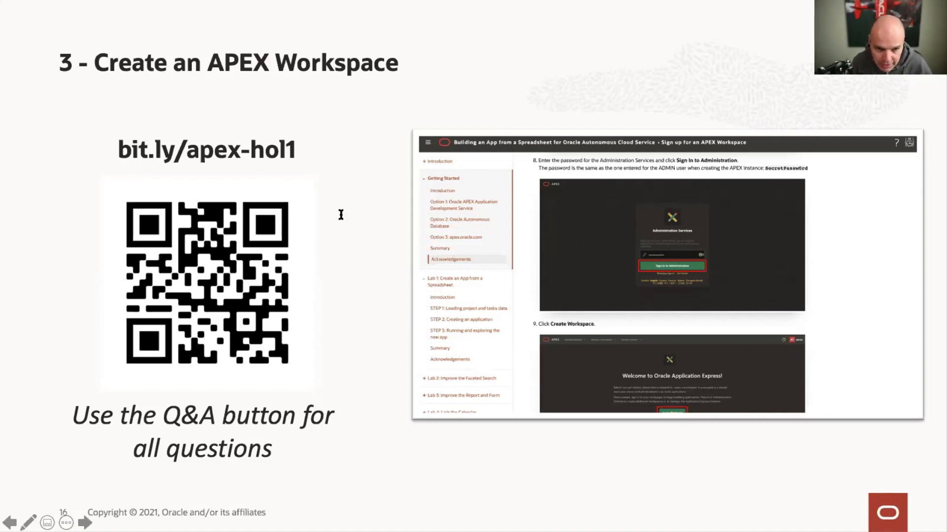
pyautogui.press('Escape')
pyautogui.press('super+Tab')
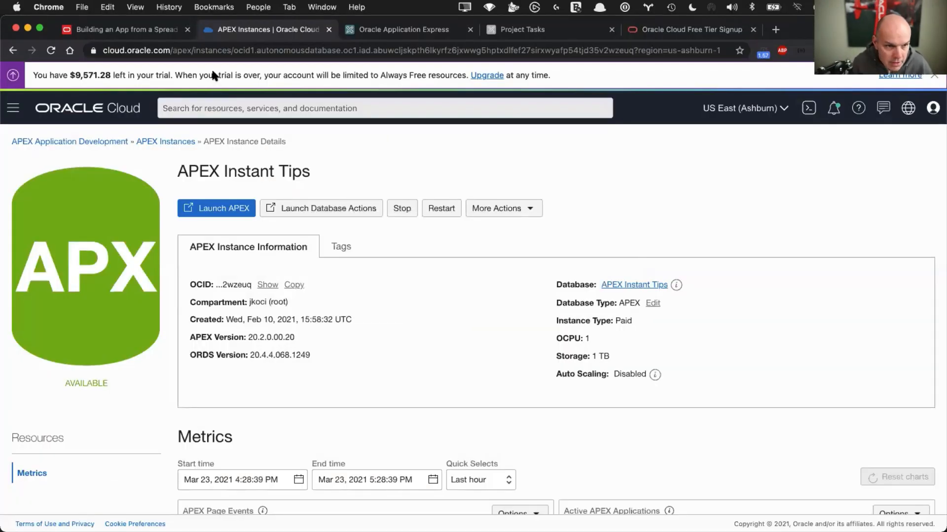
# Read the LiveLabs APEX service setup steps, highlighting 'Enter the' in step 8
pyautogui.click(154, 32)
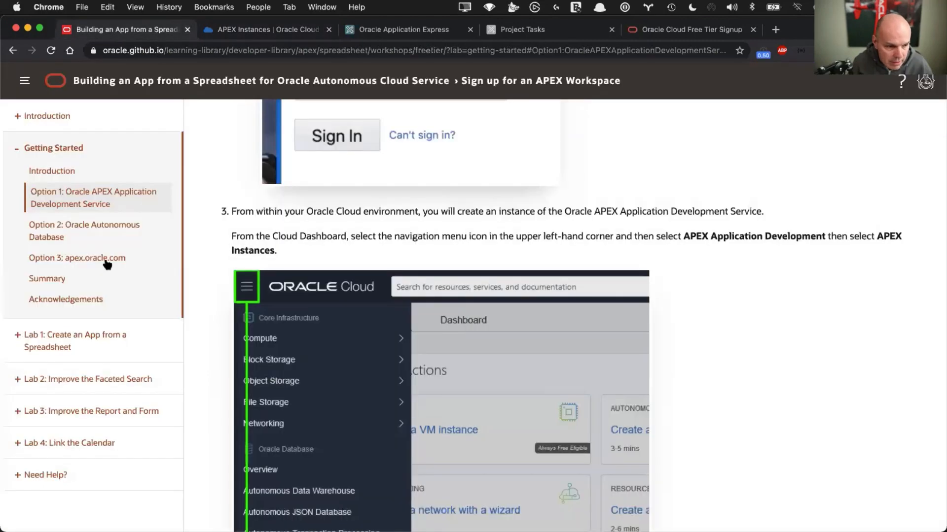
pyautogui.scroll(-10, 362, 333)
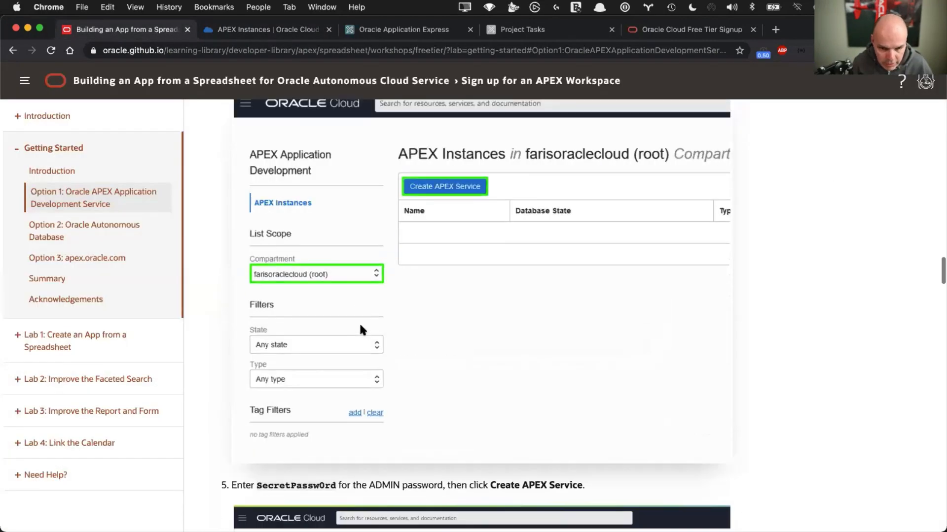
pyautogui.scroll(-15, 360, 326)
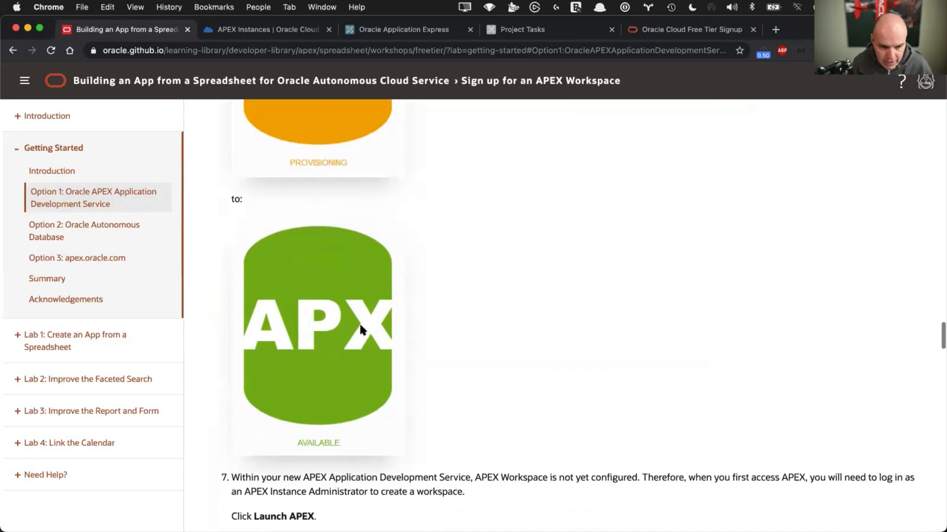
pyautogui.scroll(-6, 360, 327)
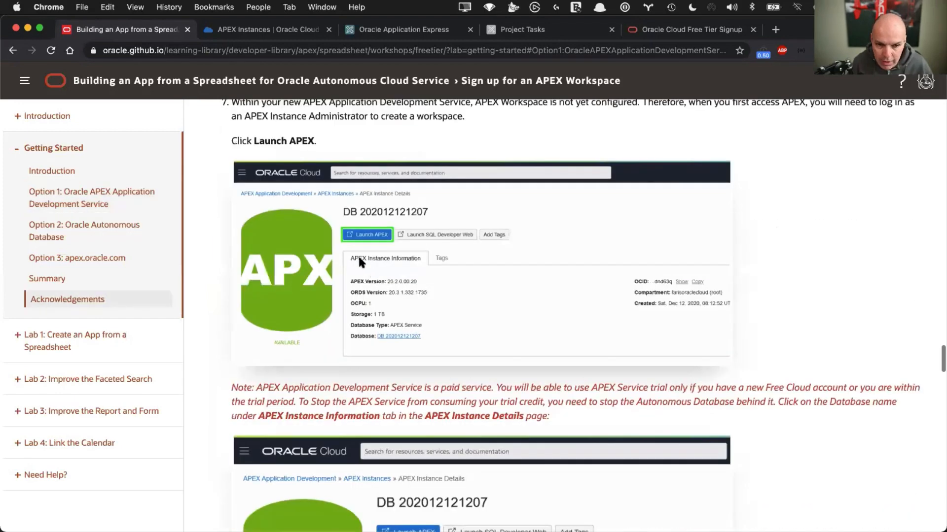
pyautogui.scroll(-10, 358, 226)
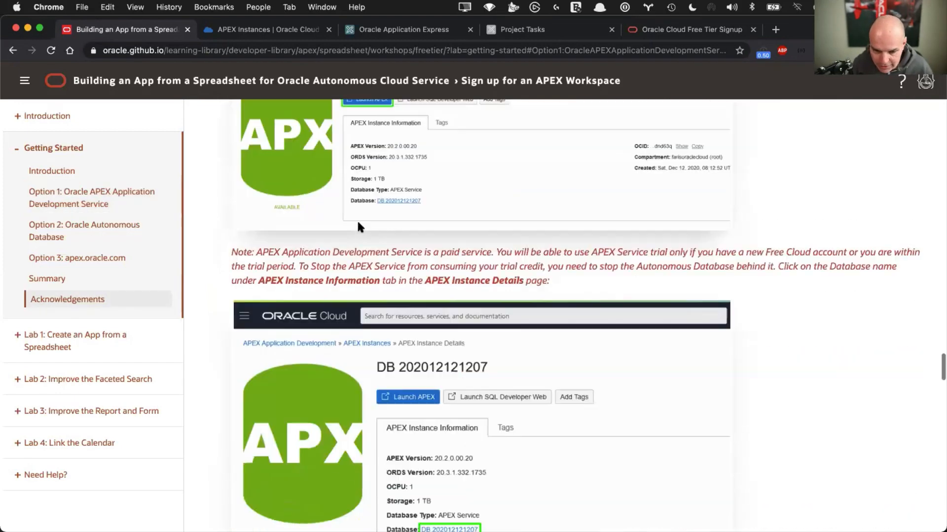
pyautogui.scroll(-10, 359, 226)
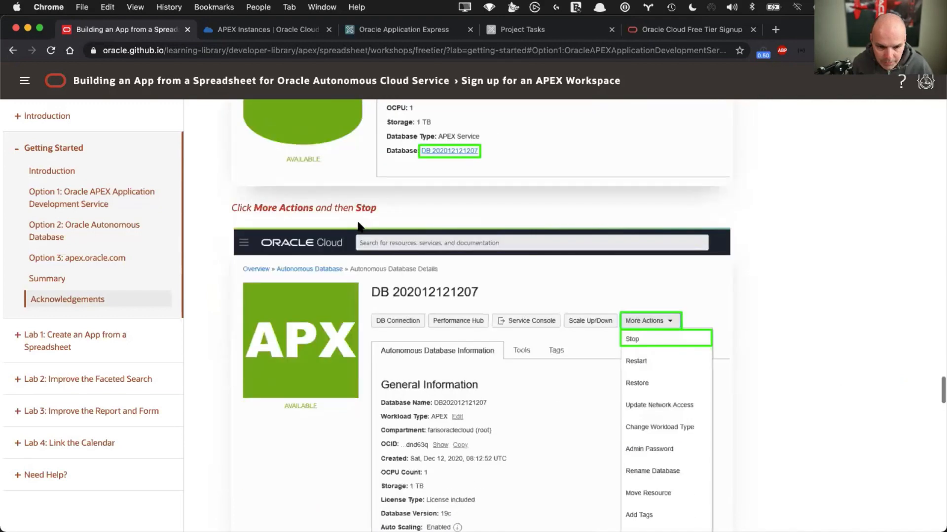
pyautogui.scroll(-1, 359, 223)
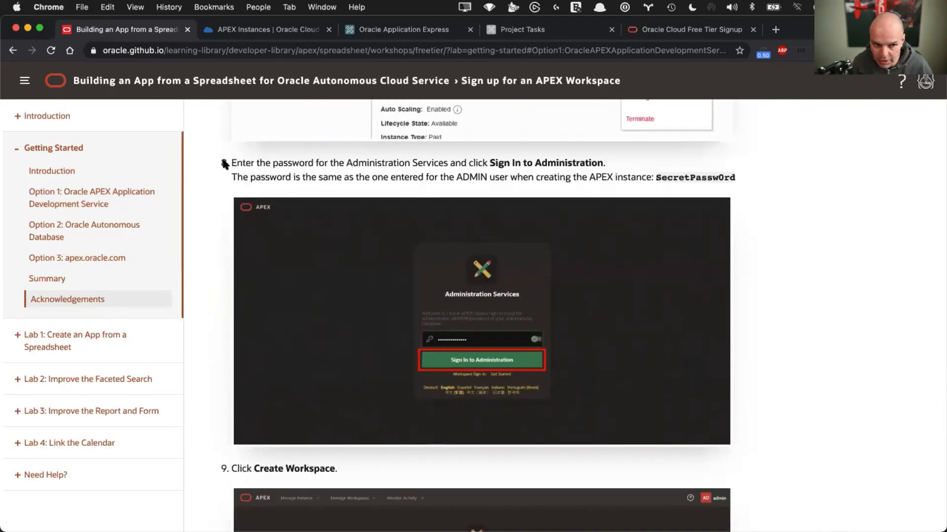
pyautogui.moveTo(275, 164); pyautogui.dragTo(231, 163)
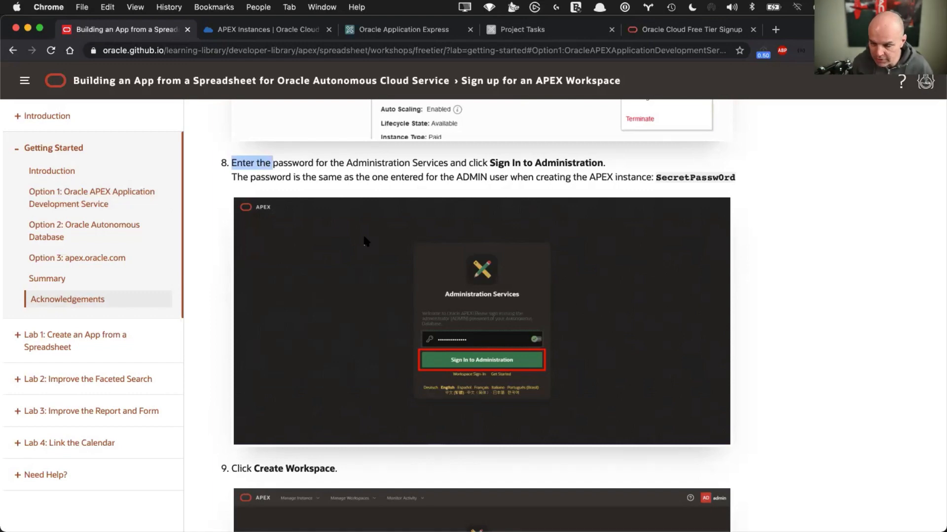
# Continue through the workspace setup steps down to step 12's workspace sign-in screenshot
pyautogui.scroll(-5, 364, 241)
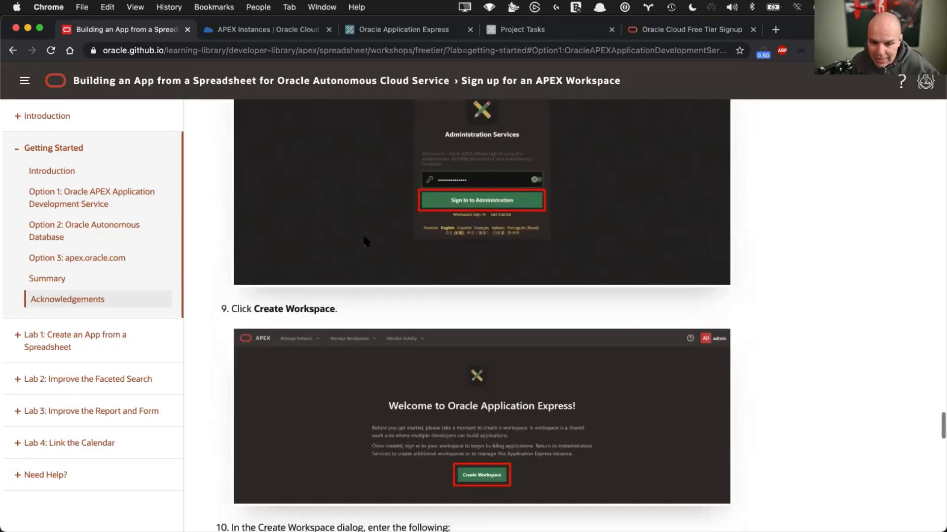
pyautogui.scroll(-7, 364, 241)
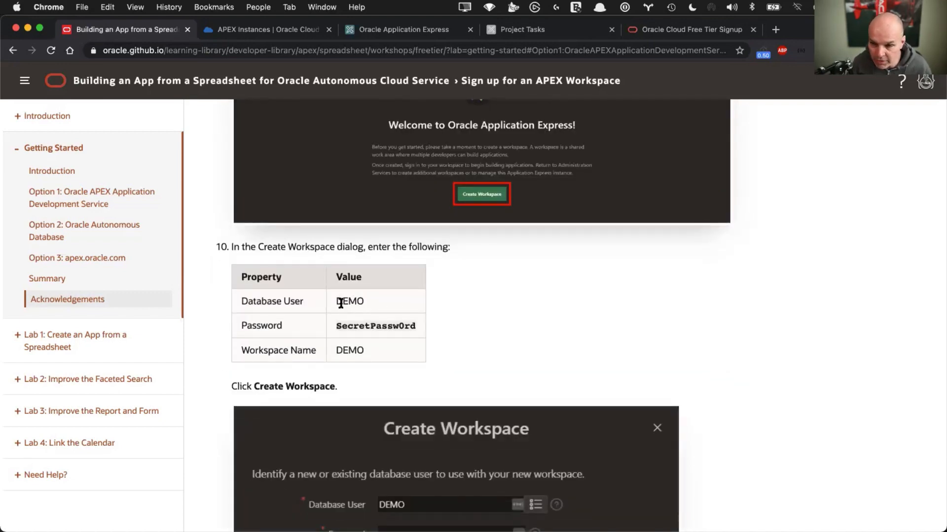
pyautogui.scroll(-2, 340, 302)
pyautogui.scroll(-9, 341, 301)
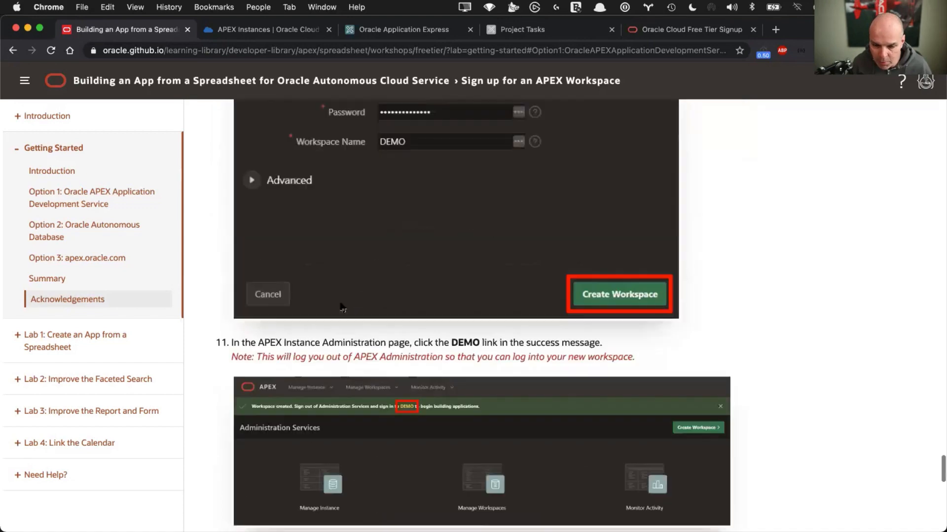
pyautogui.scroll(-5, 341, 306)
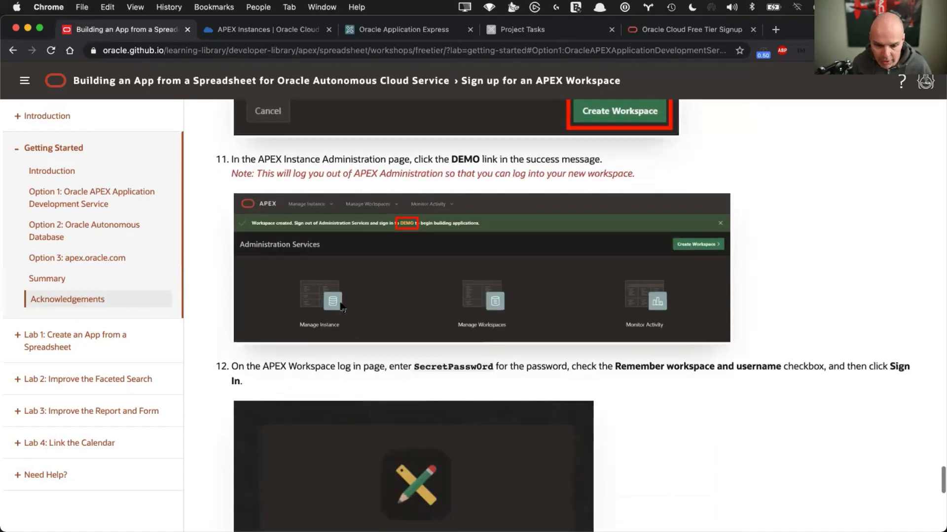
pyautogui.scroll(-6, 342, 307)
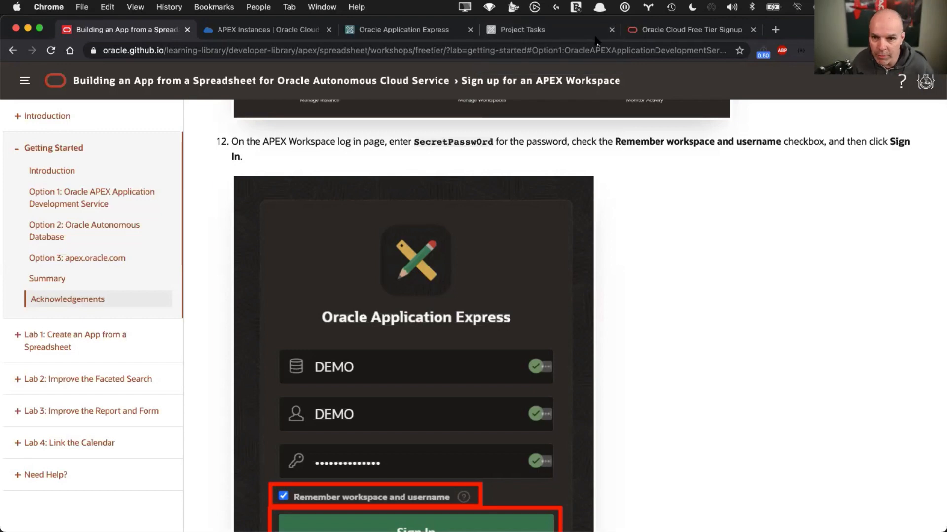
pyautogui.click(539, 30)
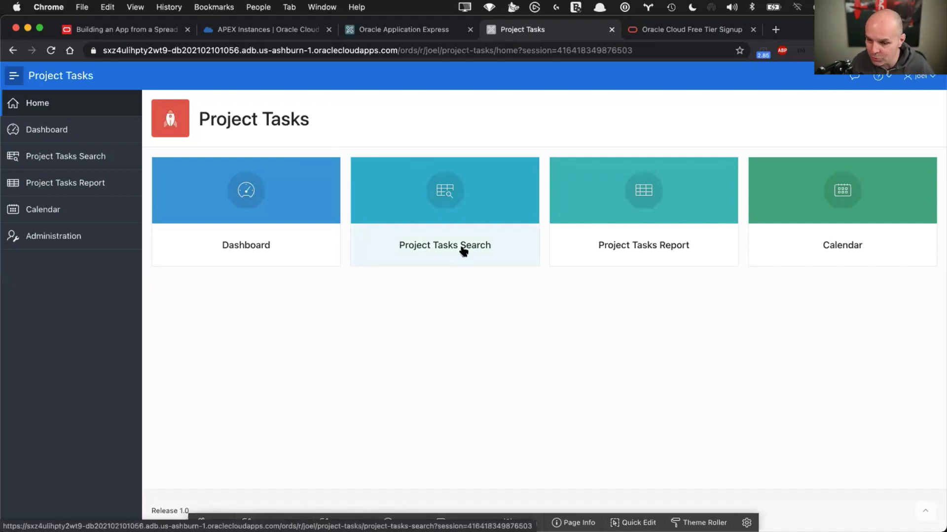
pyautogui.click(60, 127)
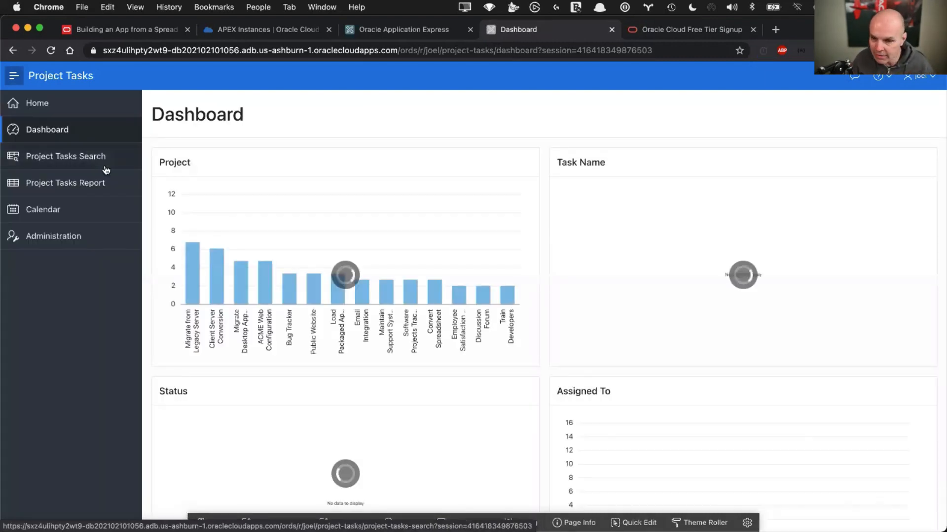
pyautogui.click(55, 158)
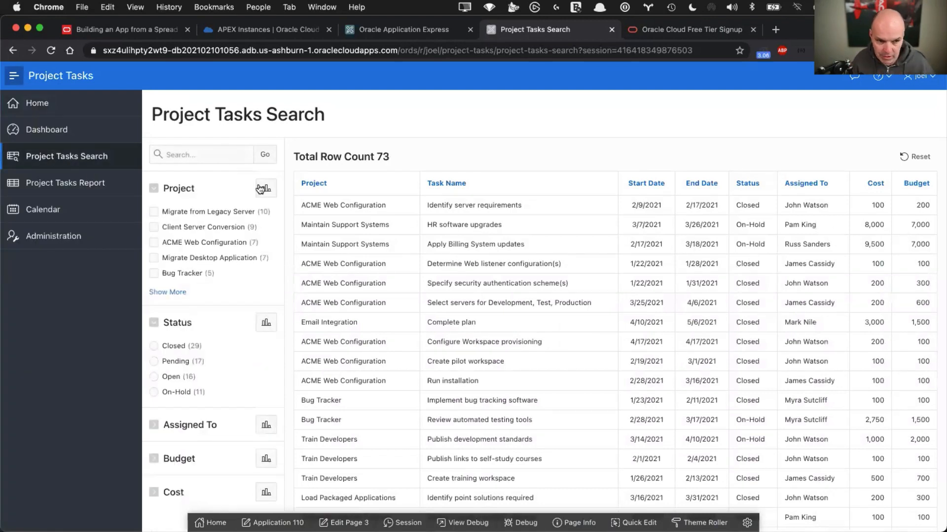
pyautogui.click(155, 212)
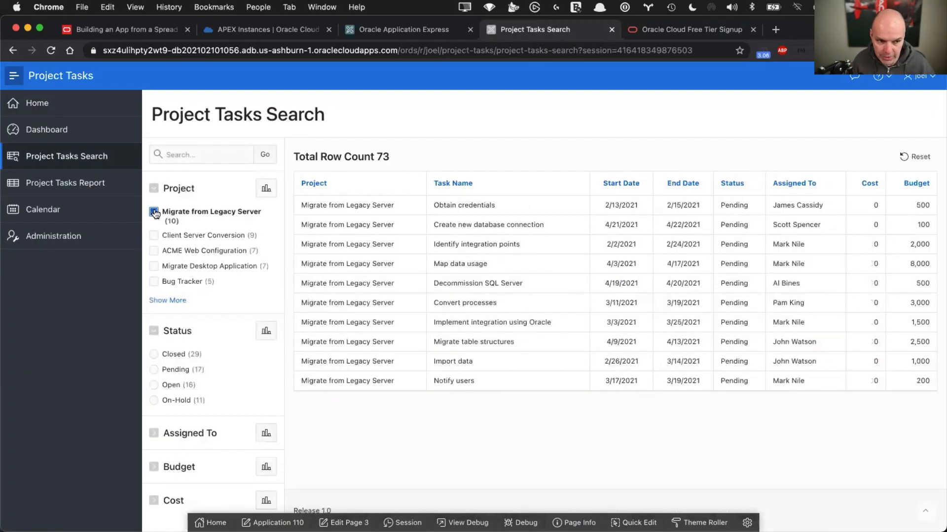
pyautogui.click(154, 212)
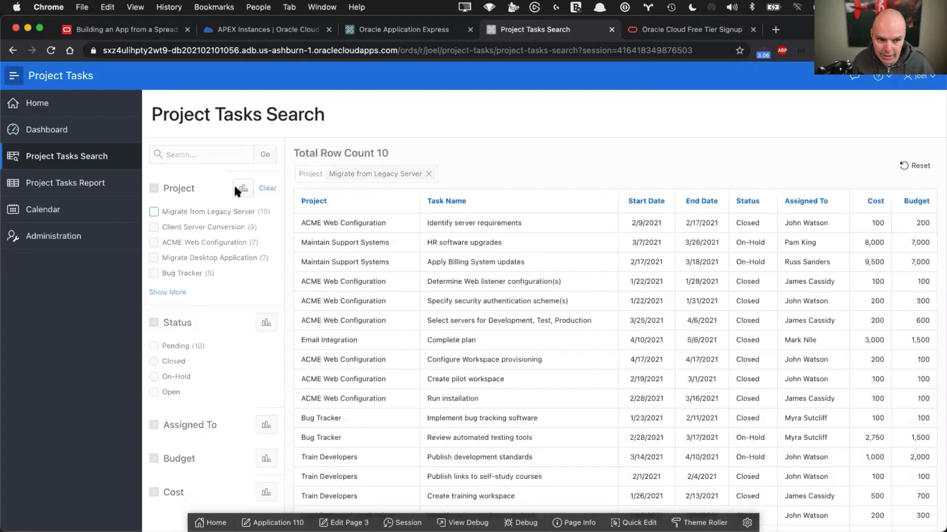
pyautogui.click(264, 190)
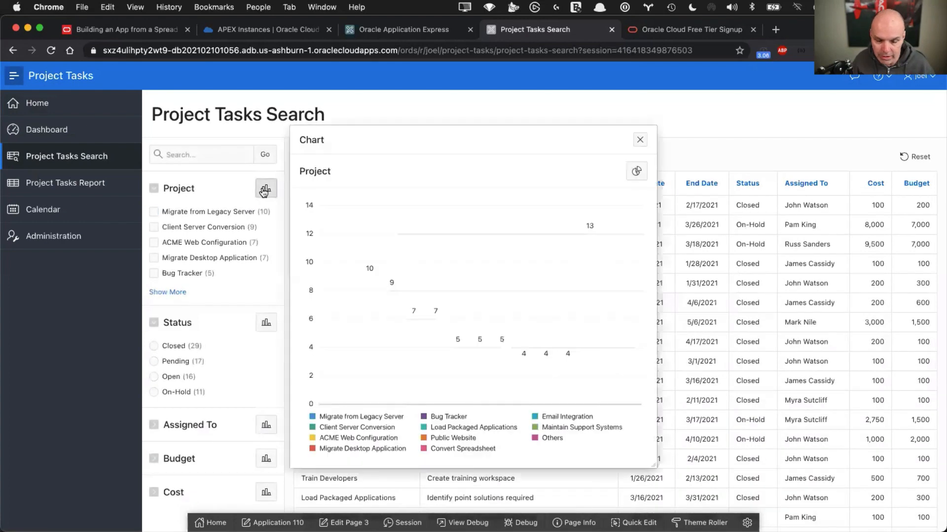
pyautogui.click(639, 140)
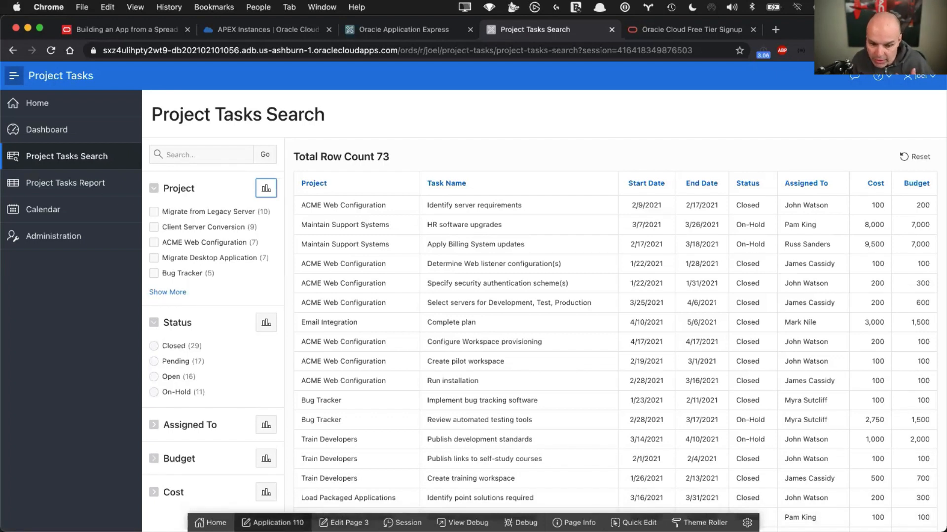
# Open Application 110's page 2 Dashboard in Page Designer and run it to preview
pyautogui.click(299, 521)
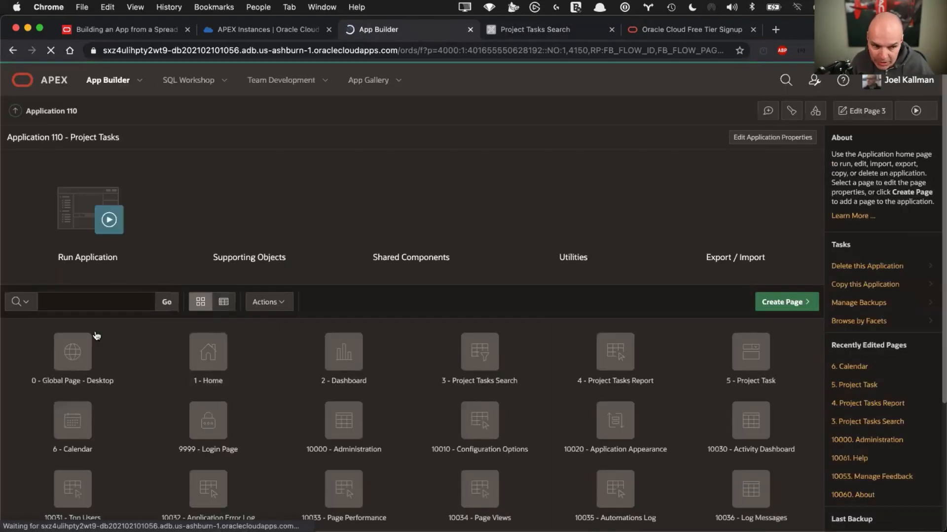
pyautogui.click(352, 363)
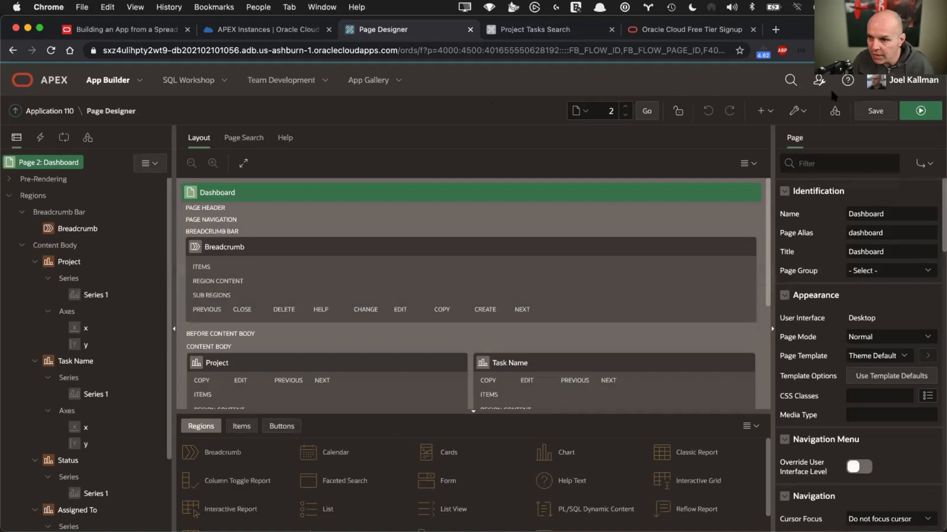
pyautogui.click(919, 111)
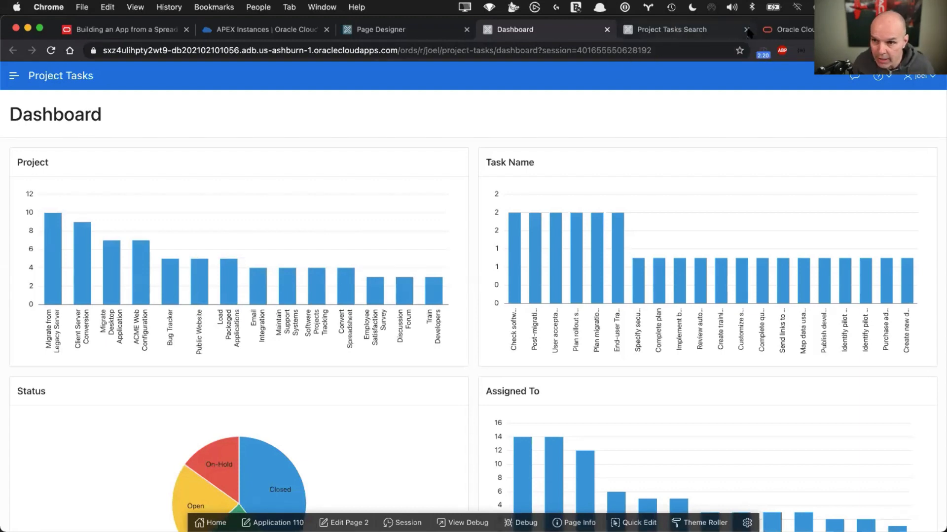
# Close the Project Tasks Search and Dashboard preview tabs and return to Page Designer
pyautogui.click(646, 31)
pyautogui.press('super+w')
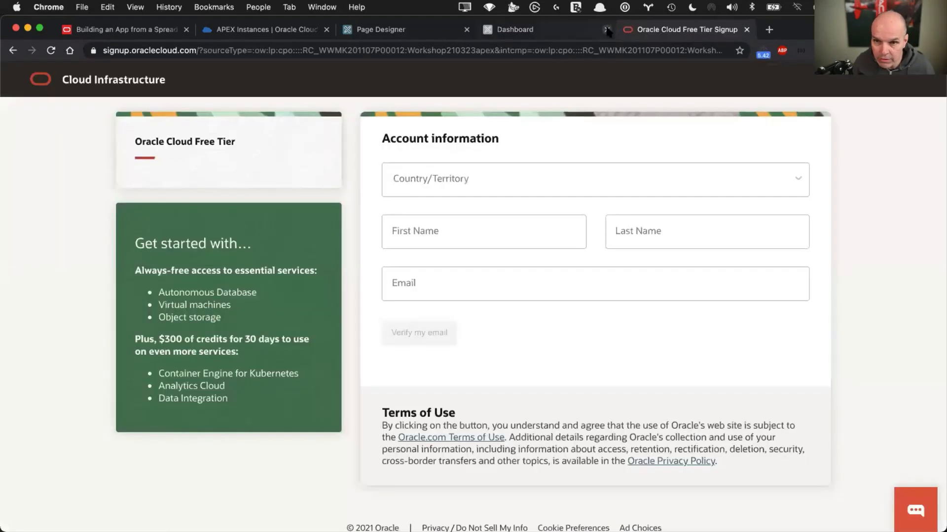
pyautogui.click(607, 30)
pyautogui.click(427, 28)
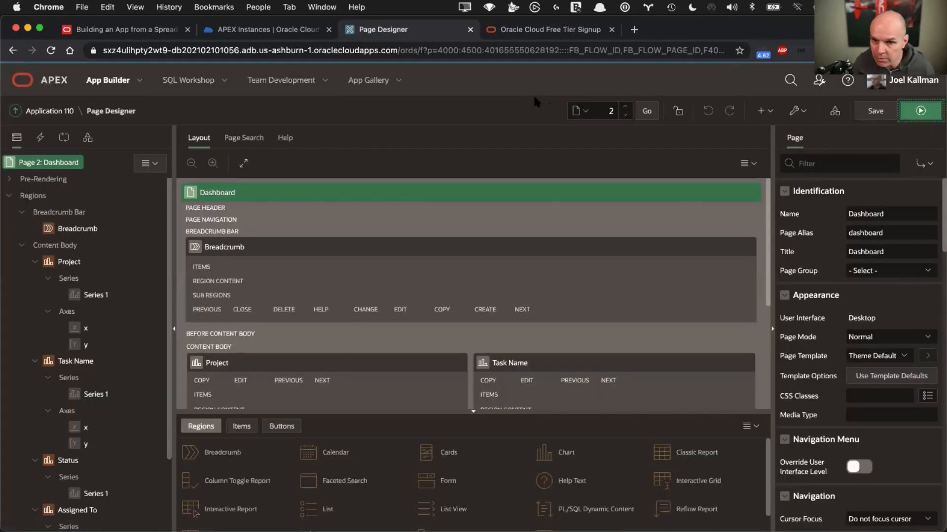
pyautogui.click(906, 81)
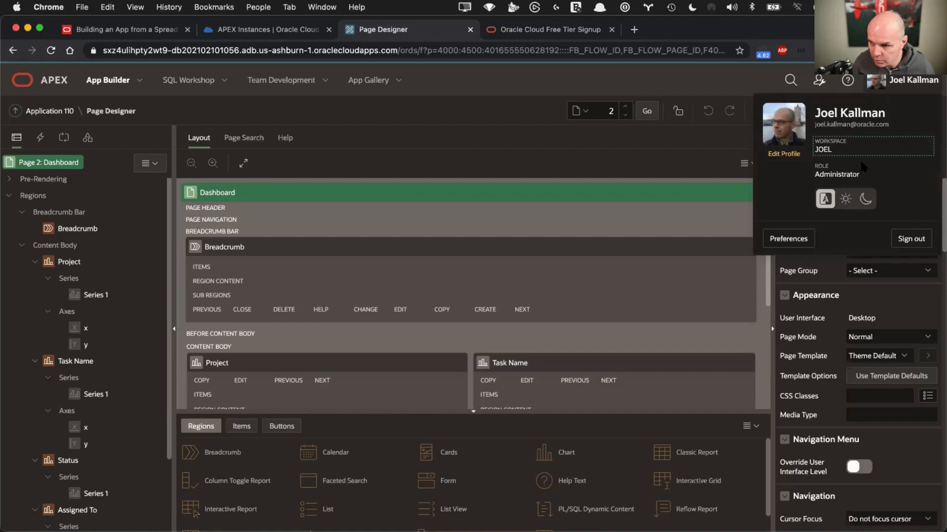
# Sign out of the APEX workspace and go back to the sign-in page
pyautogui.click(906, 239)
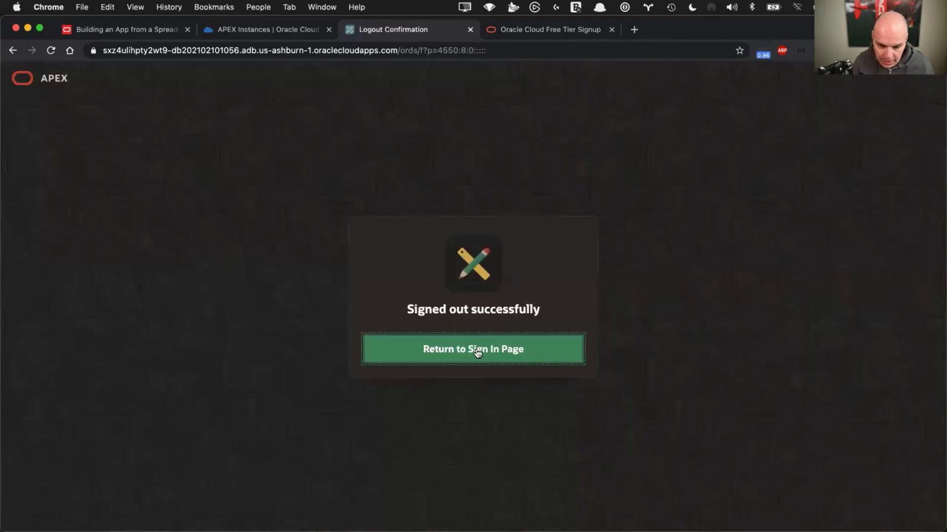
pyautogui.click(477, 350)
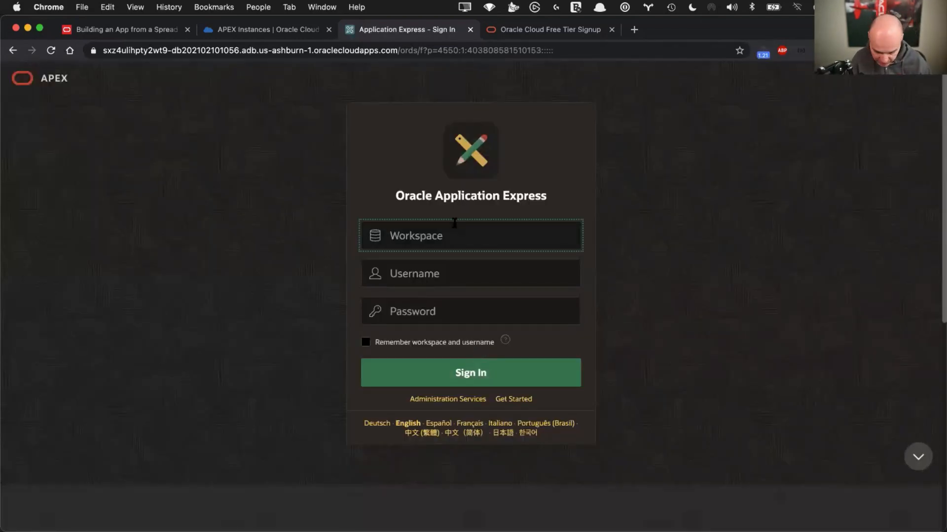
# Sign in to Administration Services with the admin password
pyautogui.click(460, 400)
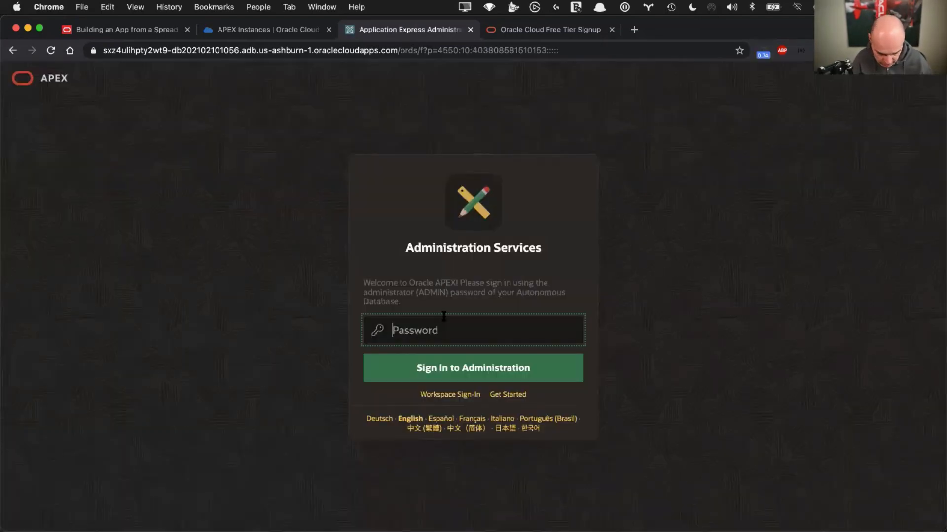
pyautogui.press('alt+super+s')
pyautogui.press('Down')
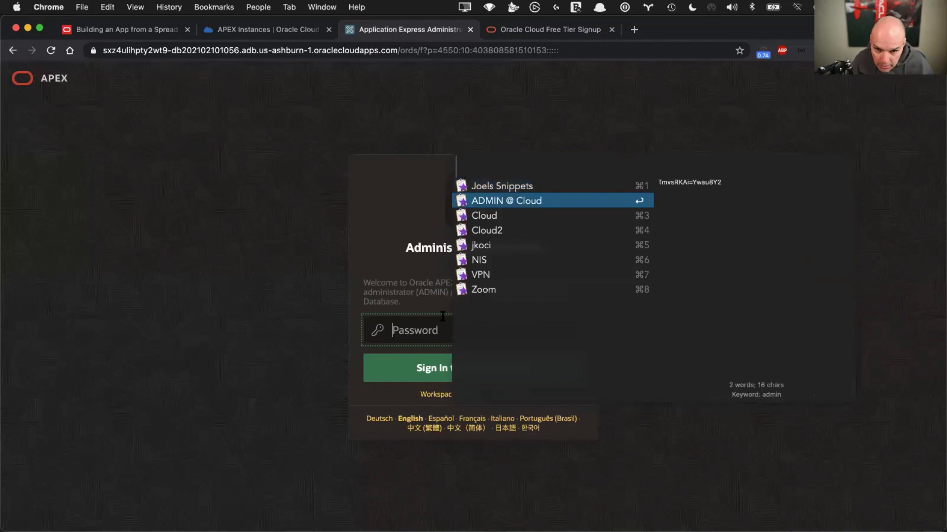
pyautogui.press('Return')
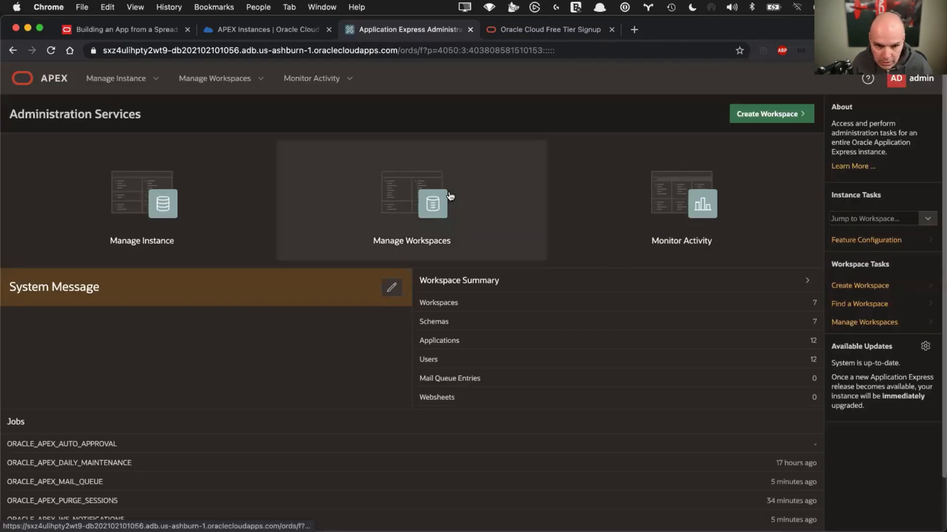
# Create workspace DEMO for database user DEMO with the stored password
pyautogui.click(449, 197)
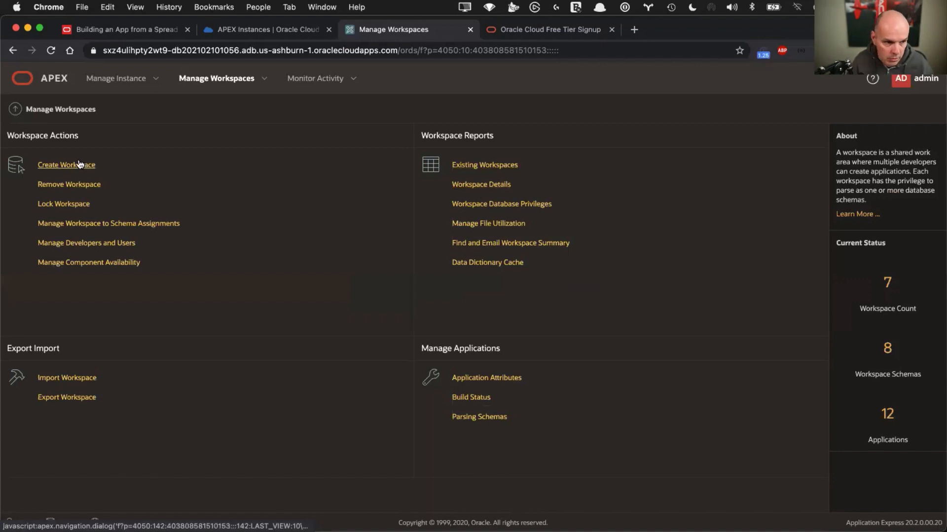
pyautogui.click(79, 165)
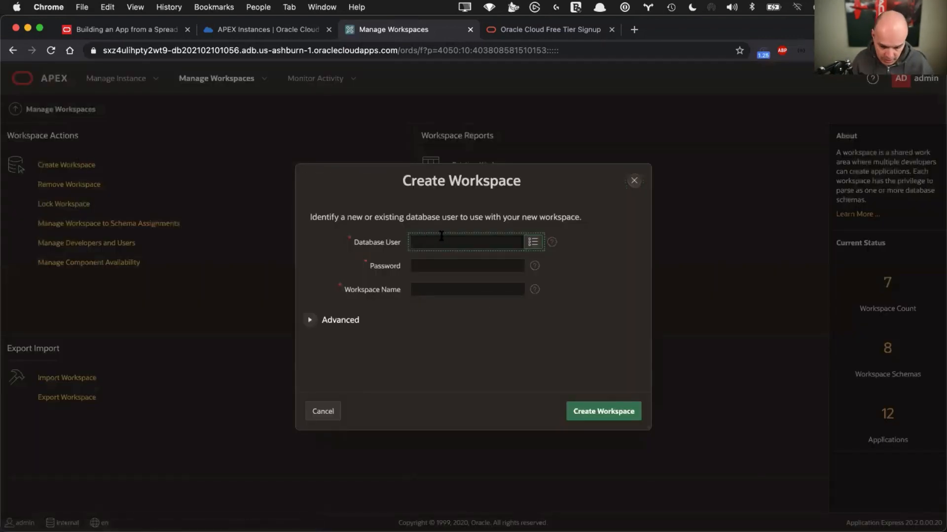
pyautogui.press('Tab')
pyautogui.press('alt+super+c')
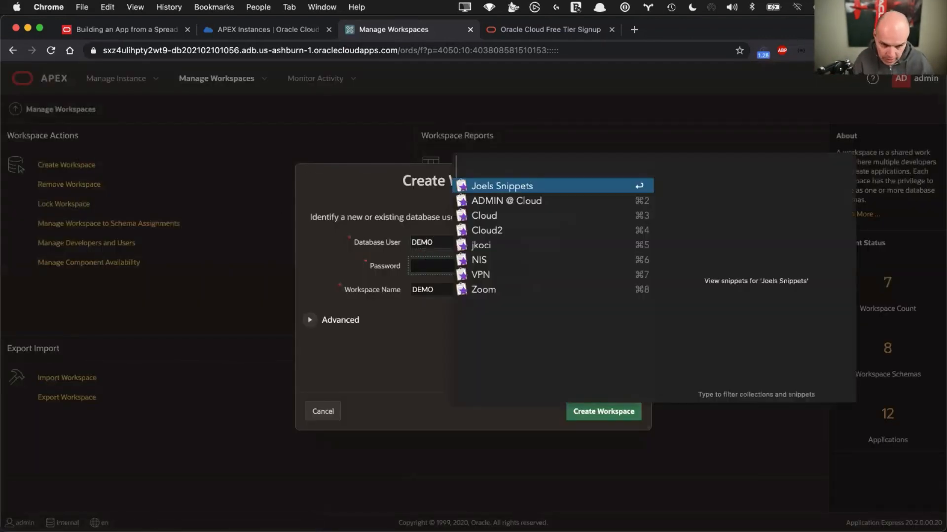
pyautogui.press('Down')
pyautogui.press('Return')
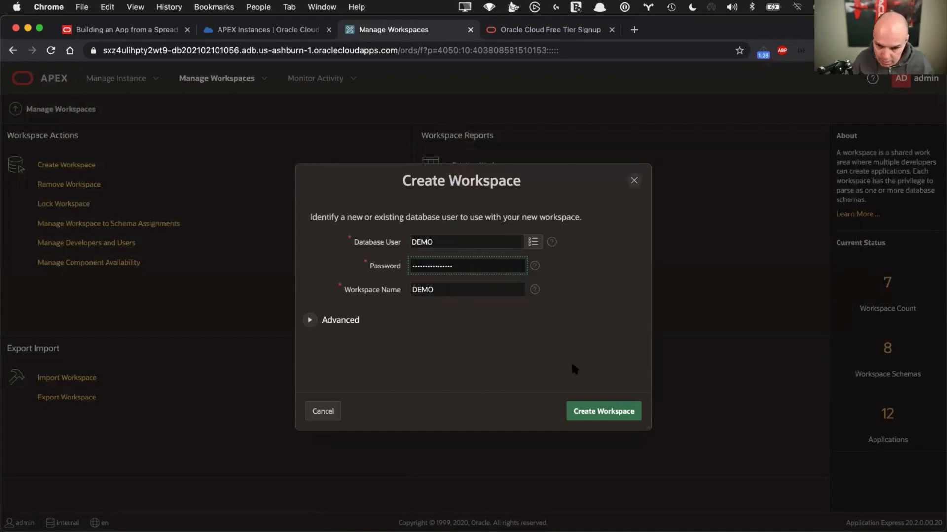
pyautogui.click(591, 413)
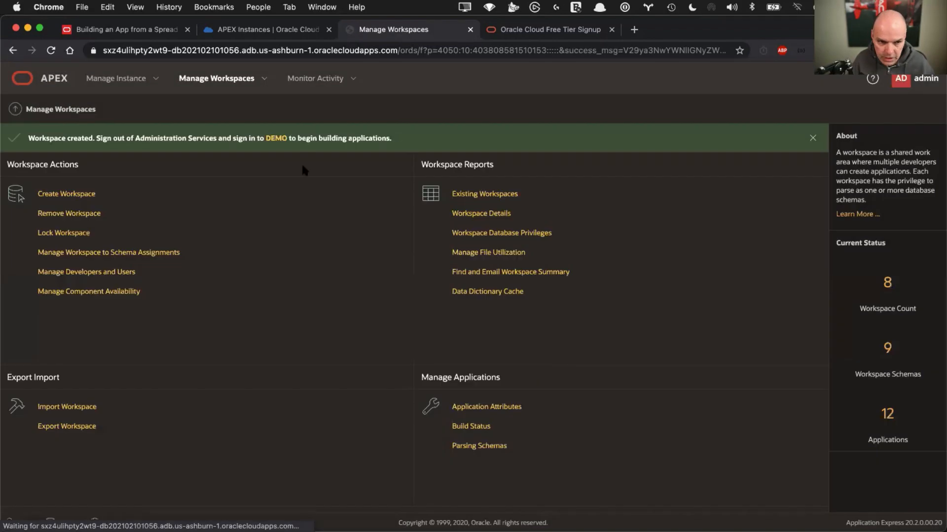
# Open the DEMO workspace sign-in from the success banner and sign in with the account password
pyautogui.click(276, 140)
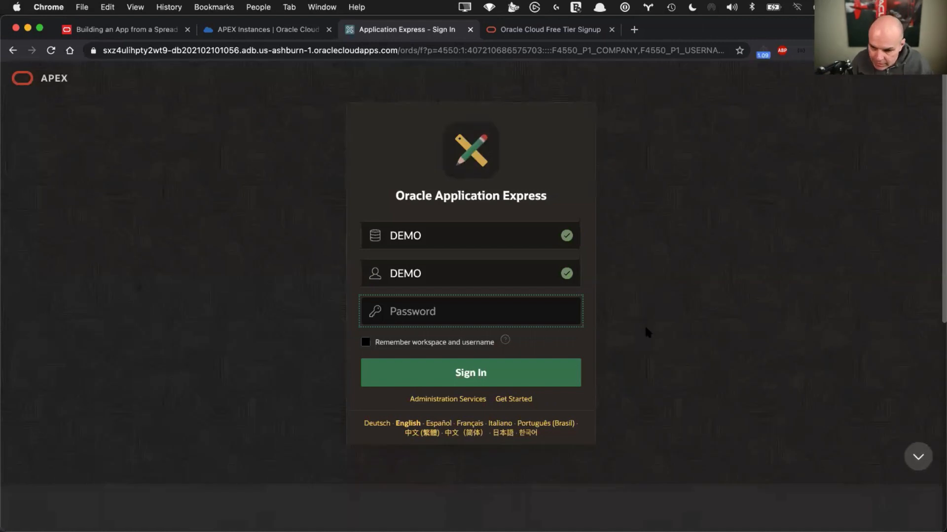
pyautogui.click(466, 318)
pyautogui.press('alt+super+c')
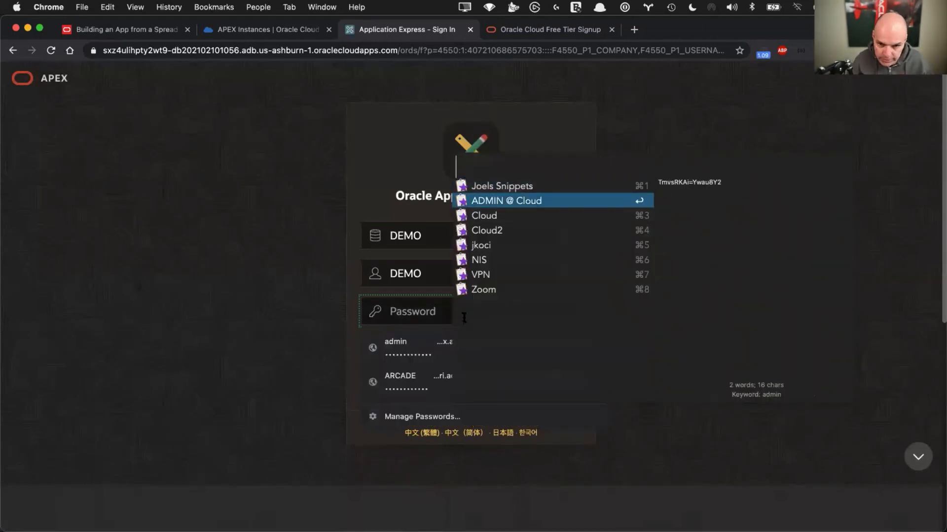
pyautogui.press('Down')
pyautogui.press('Return')
pyautogui.press('Return')
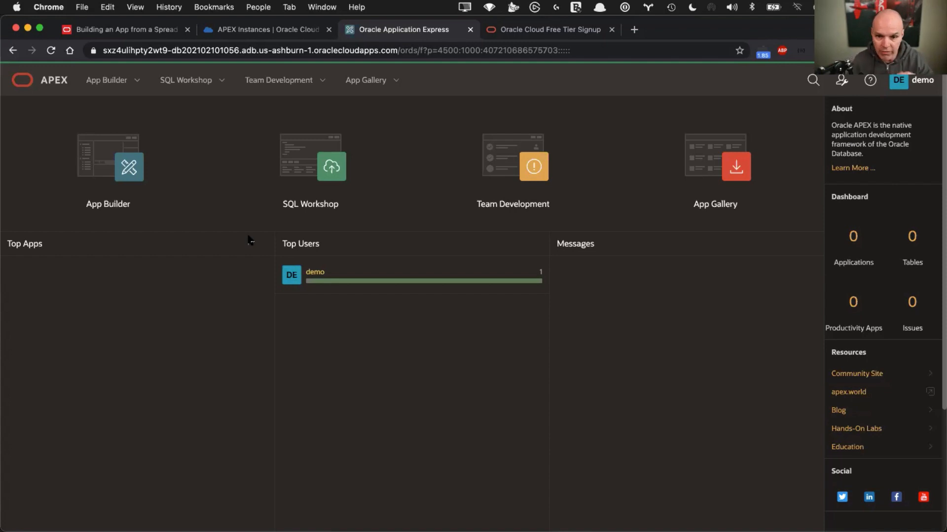
# In App Builder, create a new app From a File using the Copy and Paste option
pyautogui.click(314, 184)
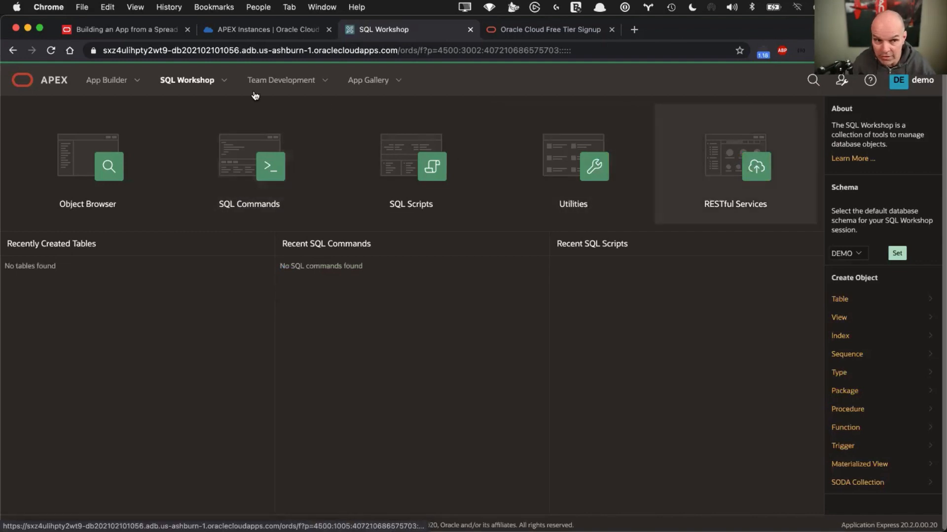
pyautogui.click(59, 82)
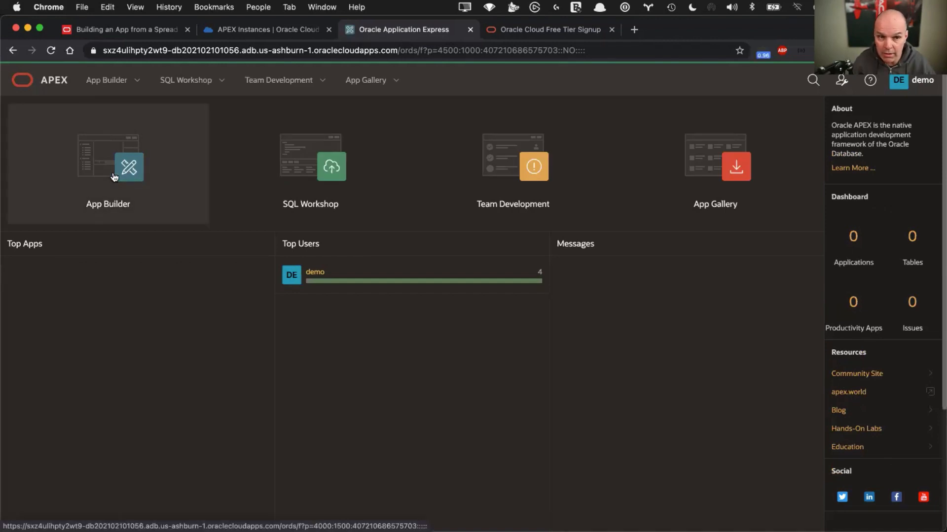
pyautogui.click(114, 176)
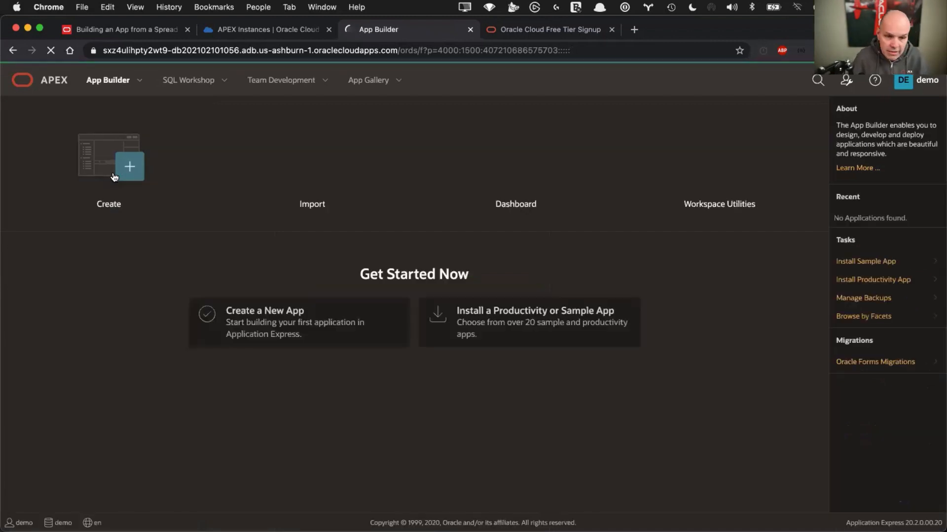
pyautogui.click(273, 327)
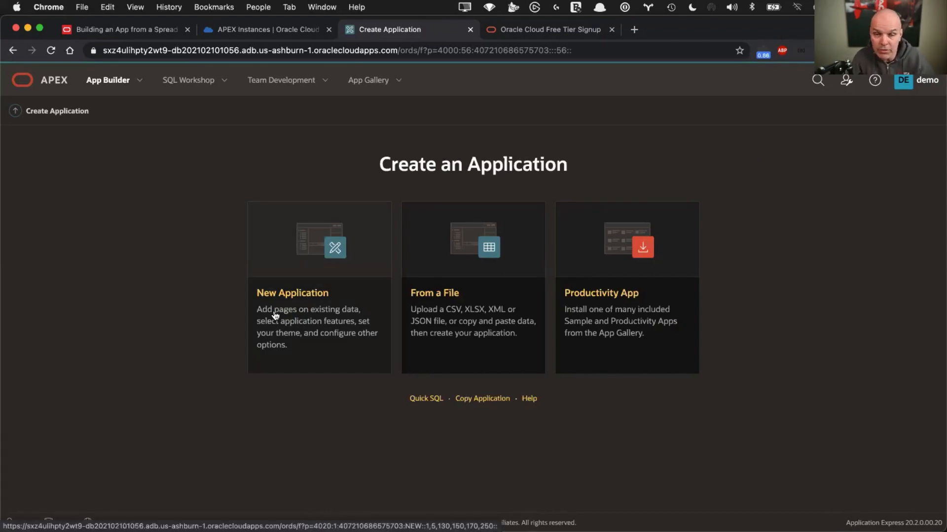
pyautogui.click(464, 283)
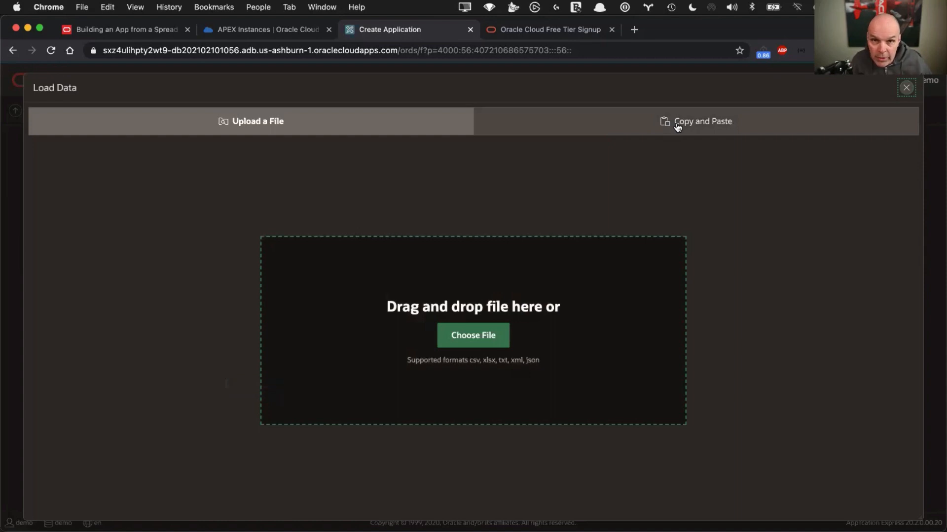
pyautogui.click(678, 127)
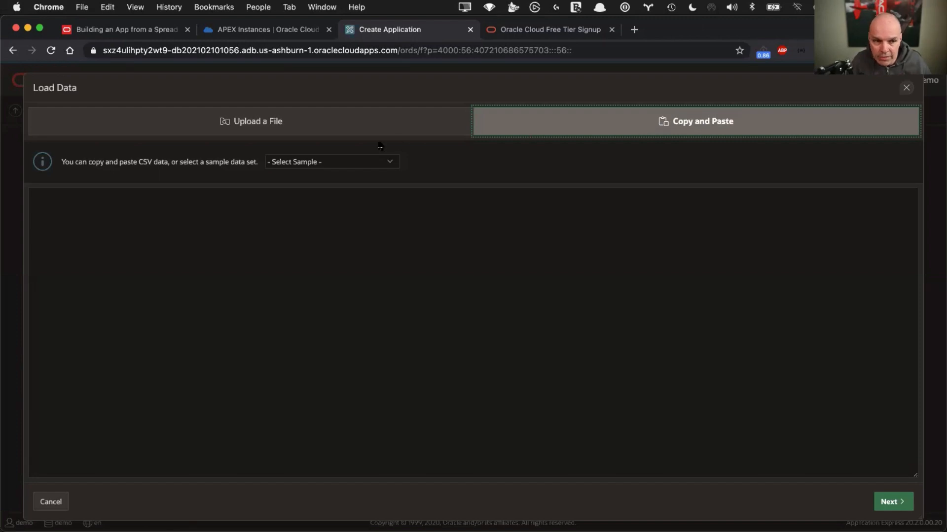
# Load the Project and Tasks sample data set and continue
pyautogui.click(346, 164)
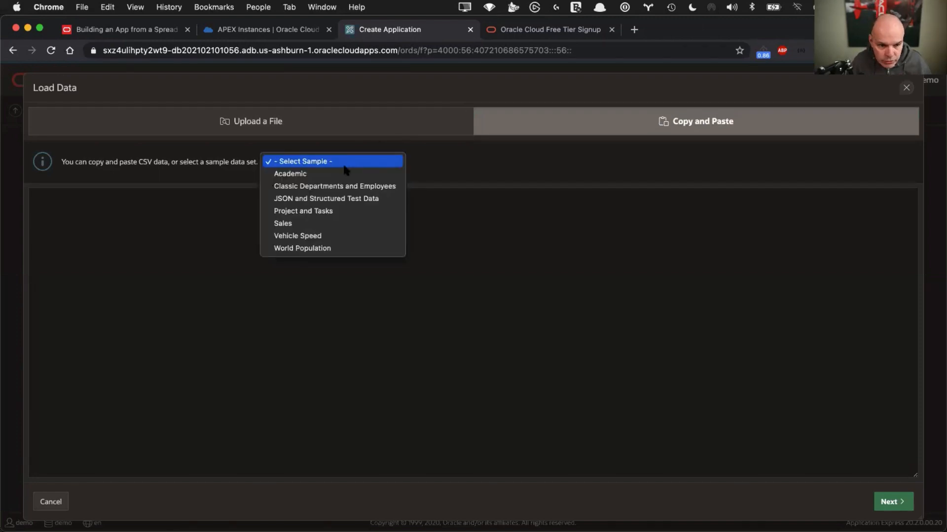
pyautogui.click(340, 211)
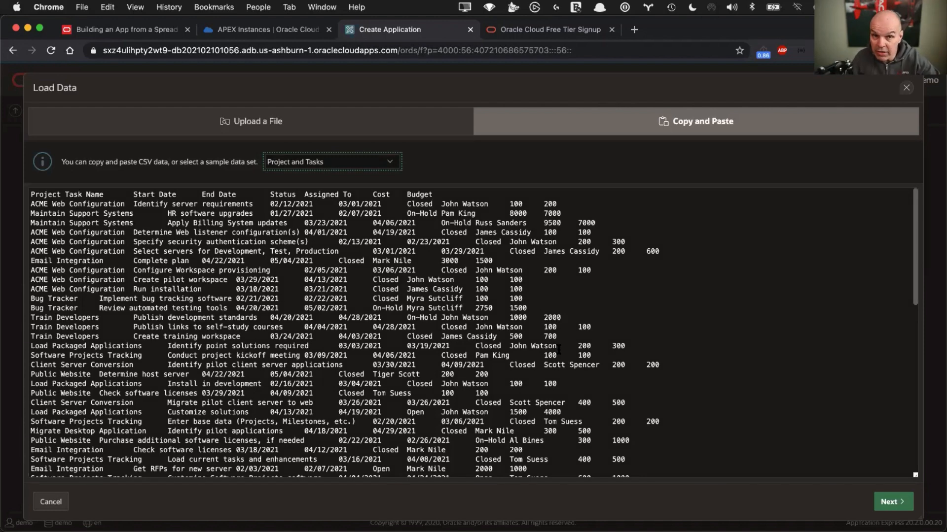
pyautogui.click(888, 503)
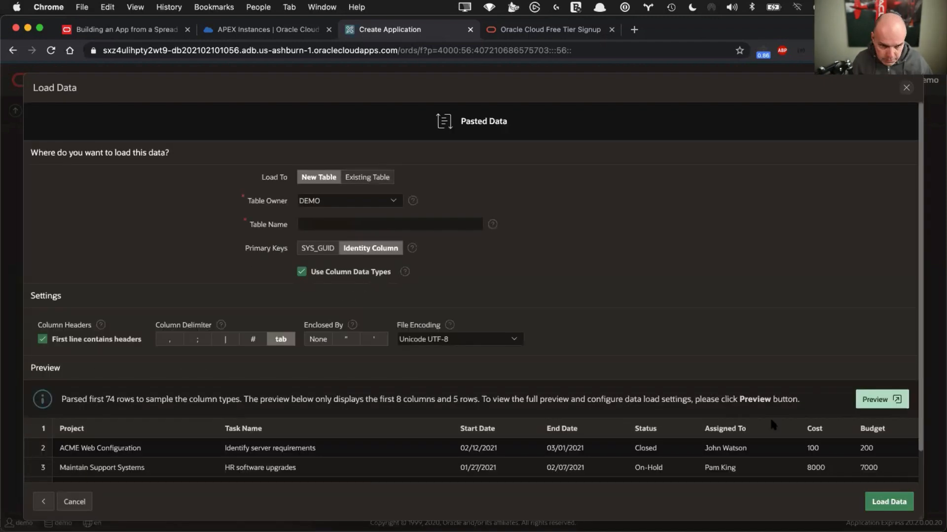
# Enter PROJECT_TASKS as the new table name
pyautogui.scroll(-2, 597, 390)
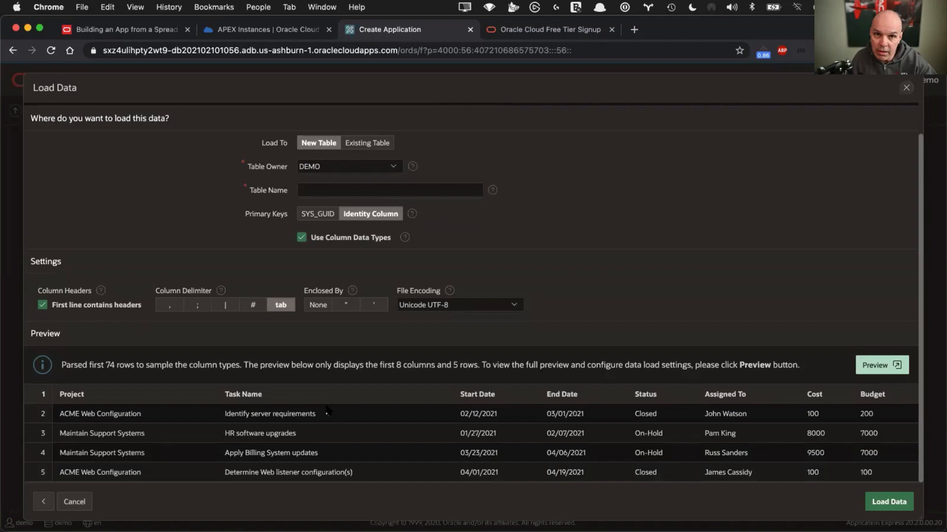
pyautogui.click(335, 189)
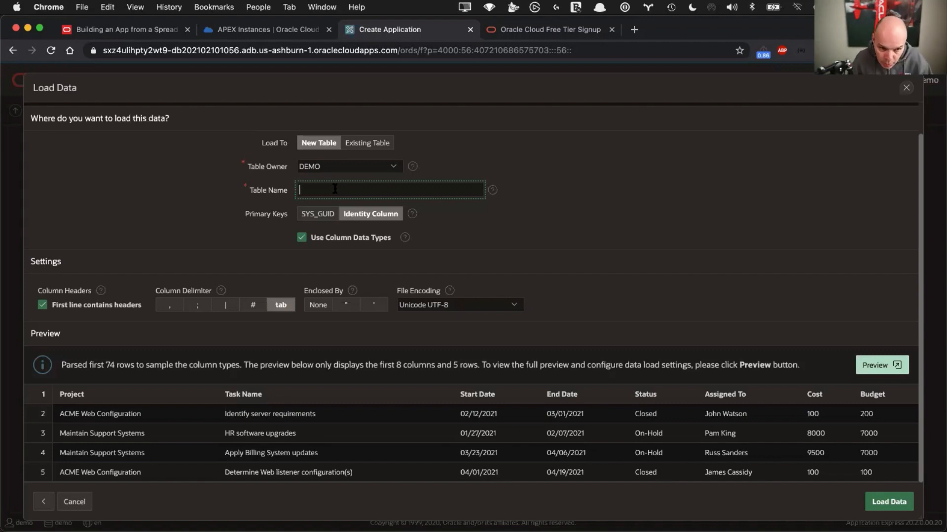
pyautogui.write('PRFOJ')
pyautogui.press('BackSpace')
pyautogui.press('BackSpace')
pyautogui.press('BackSpace')
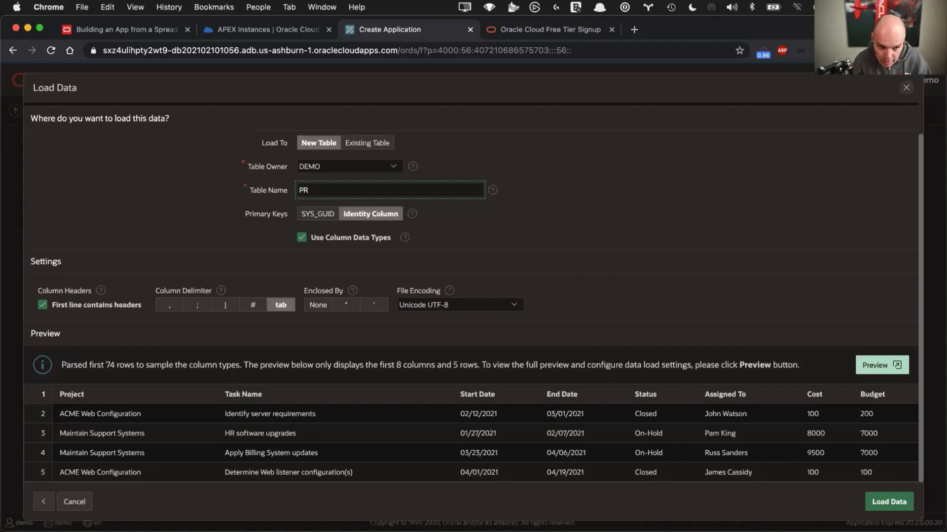
pyautogui.write('OJECT_TASKS')
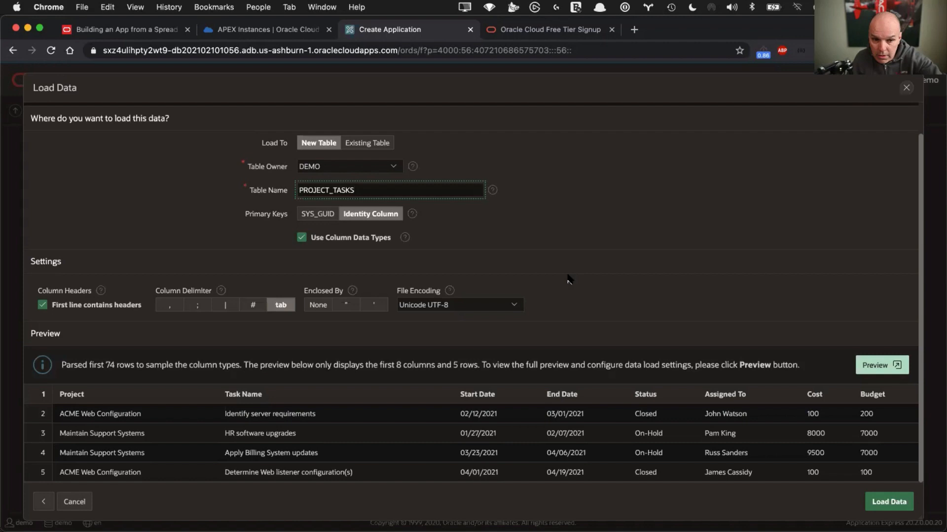
# Load the pasted rows into the new PROJECT_TASKS table, creating 73 rows
pyautogui.click(884, 504)
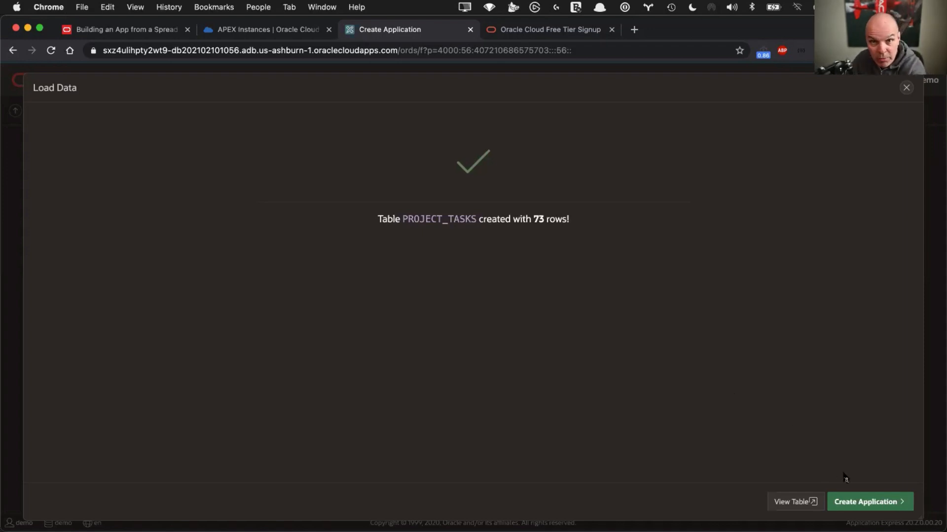
# Inspect the PROJECT_TASKS table's stored rows and column definitions, then start Create App from it
pyautogui.click(785, 504)
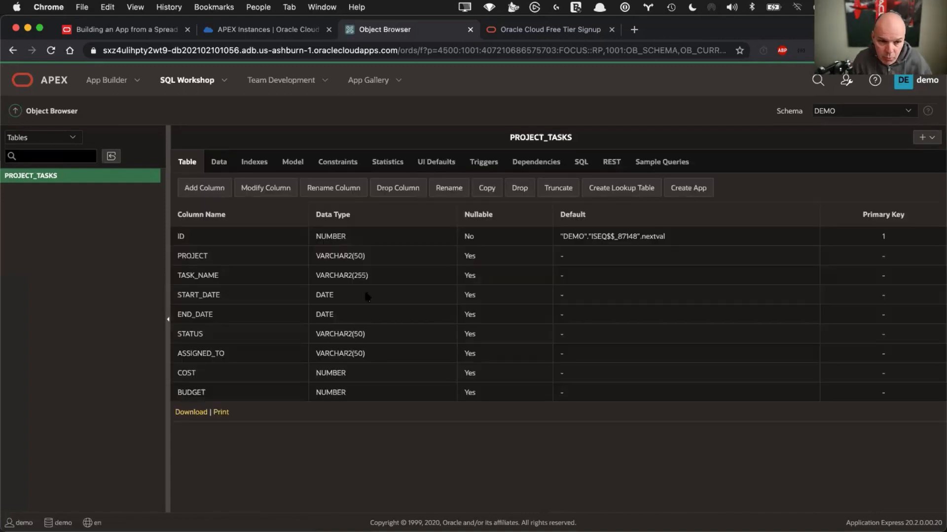
pyautogui.click(218, 163)
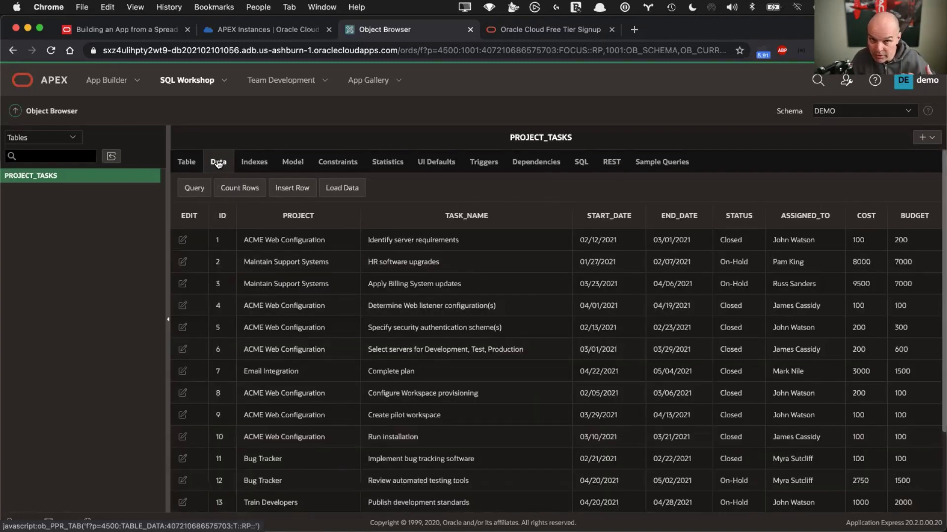
pyautogui.click(181, 164)
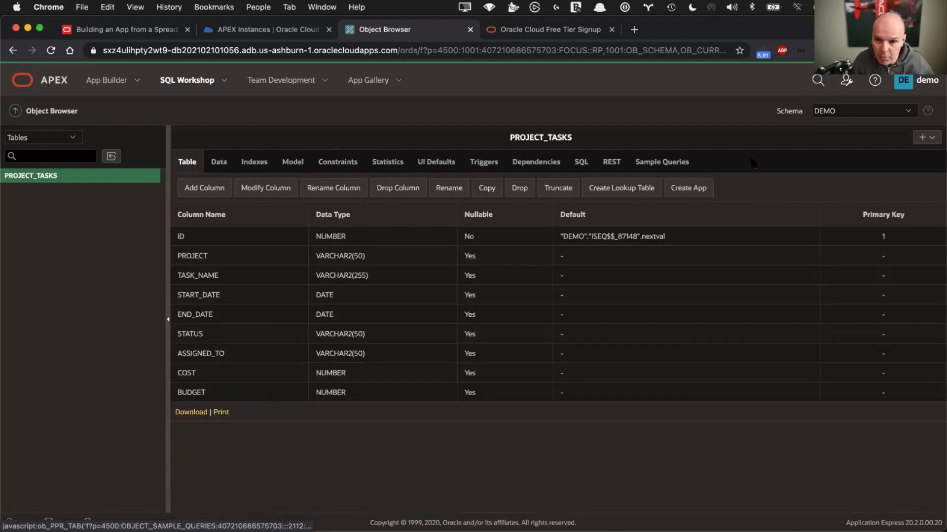
pyautogui.click(695, 190)
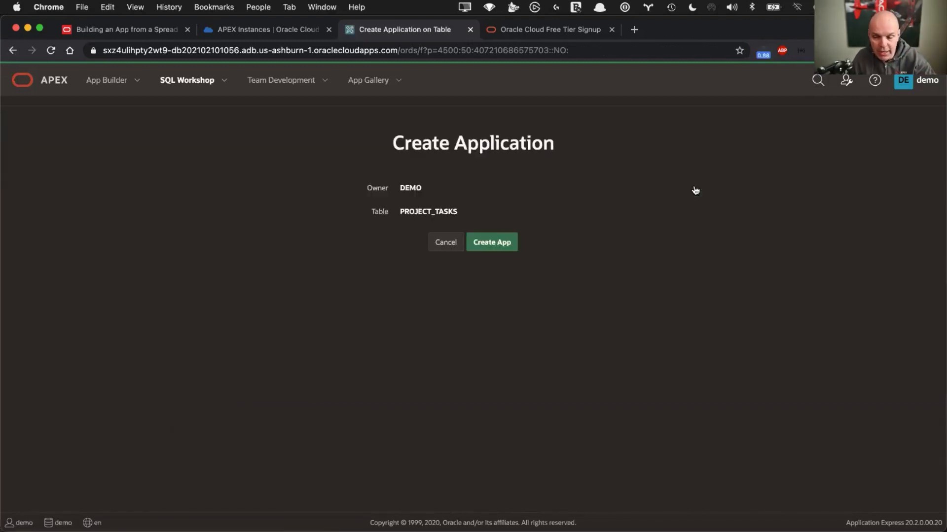
# Confirm an app on PROJECT_TASKS and review the proposed 'Project Tasks' name and pages
pyautogui.click(499, 246)
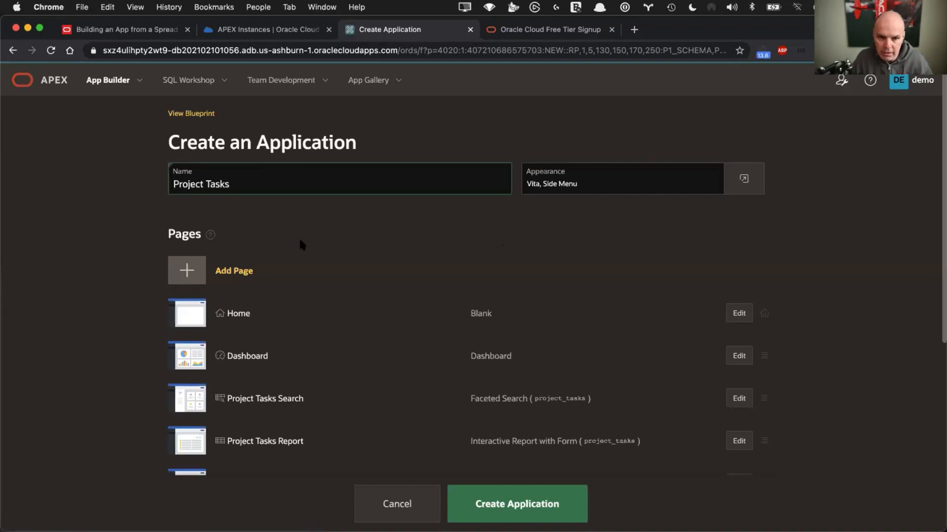
pyautogui.scroll(-2, 316, 324)
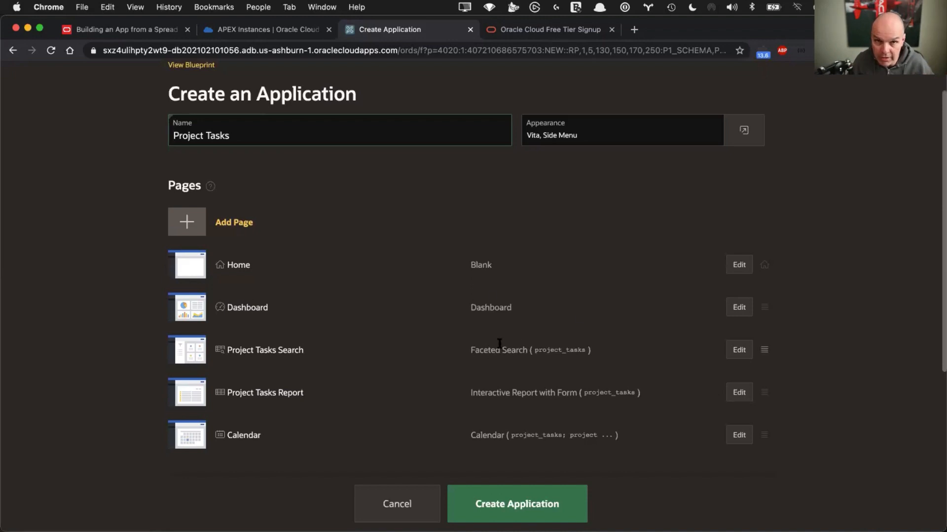
pyautogui.scroll(-2, 499, 344)
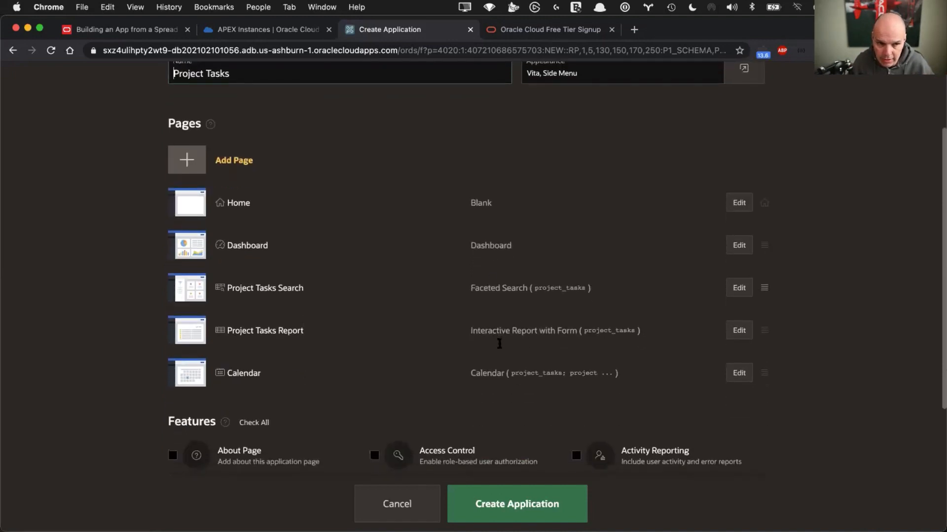
pyautogui.scroll(5, 498, 343)
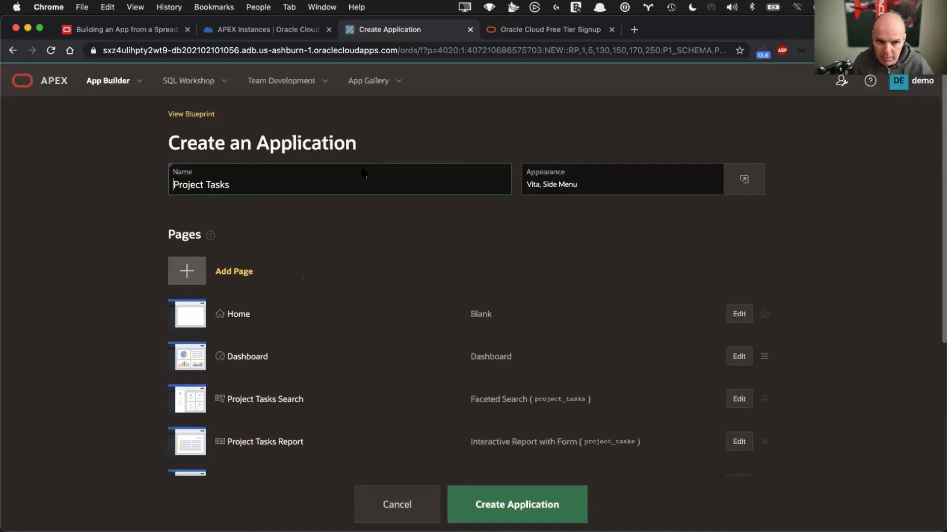
pyautogui.click(249, 186)
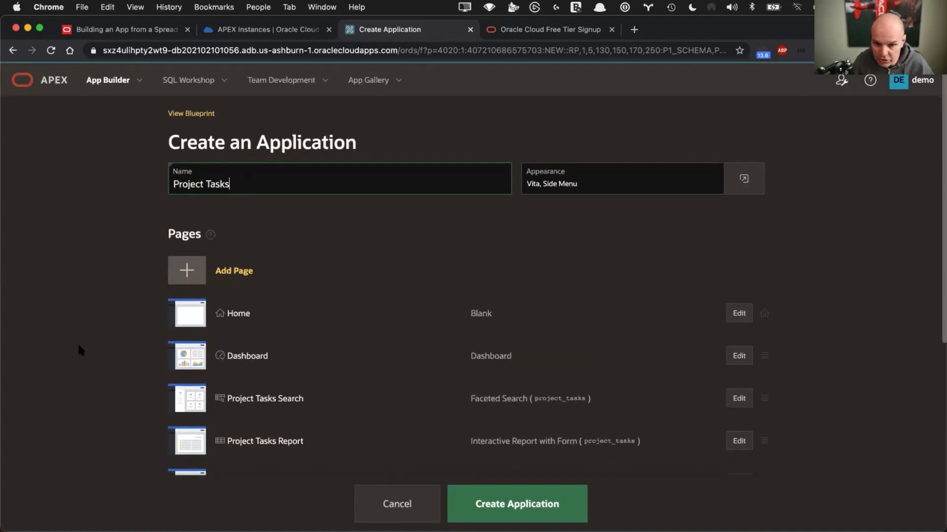
pyautogui.scroll(-5, 79, 349)
pyautogui.scroll(-2, 78, 347)
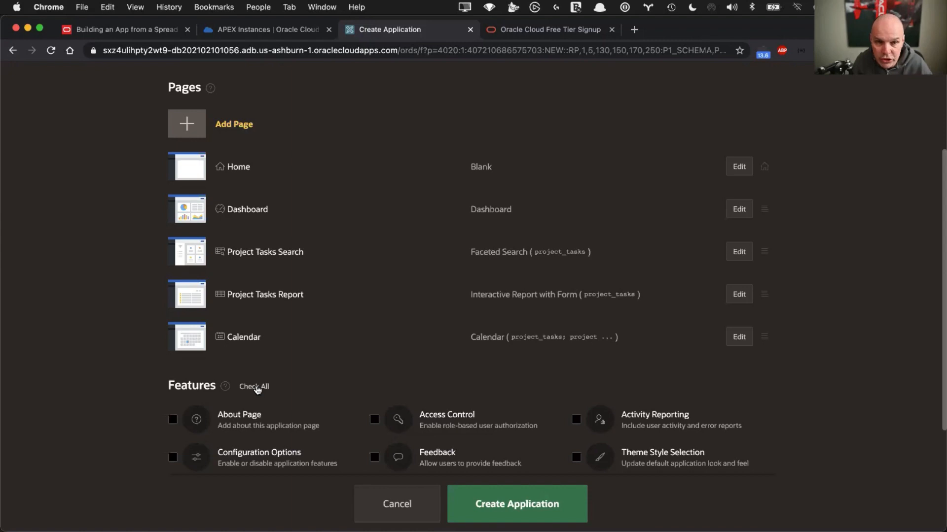
# Check all optional features and create Application 111 – Project Tasks
pyautogui.click(257, 389)
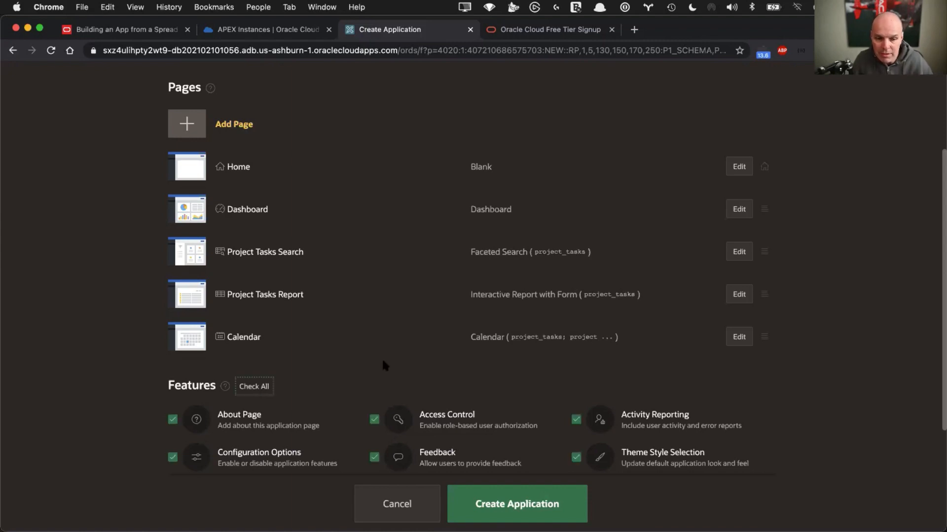
pyautogui.click(513, 503)
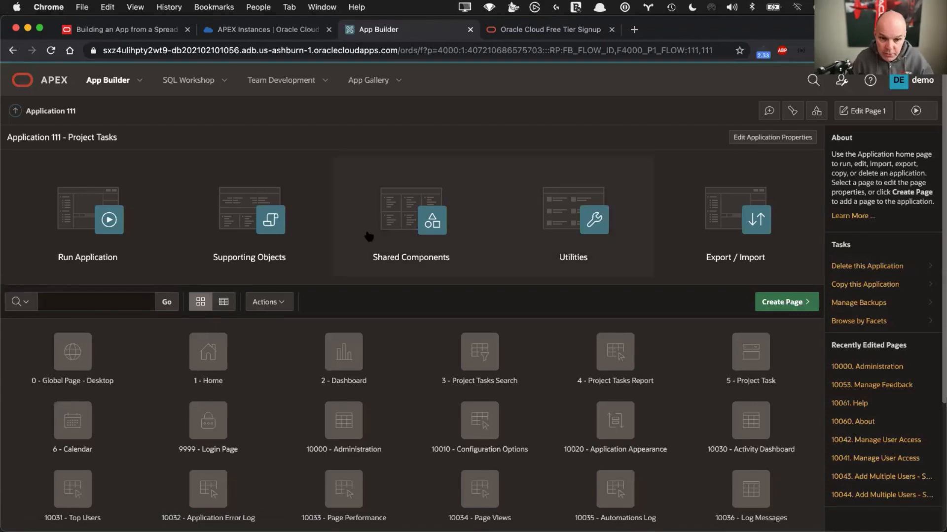
# Run the Project Tasks application from App Builder to reach its sign-in page
pyautogui.scroll(-2, 368, 236)
pyautogui.scroll(-5, 367, 236)
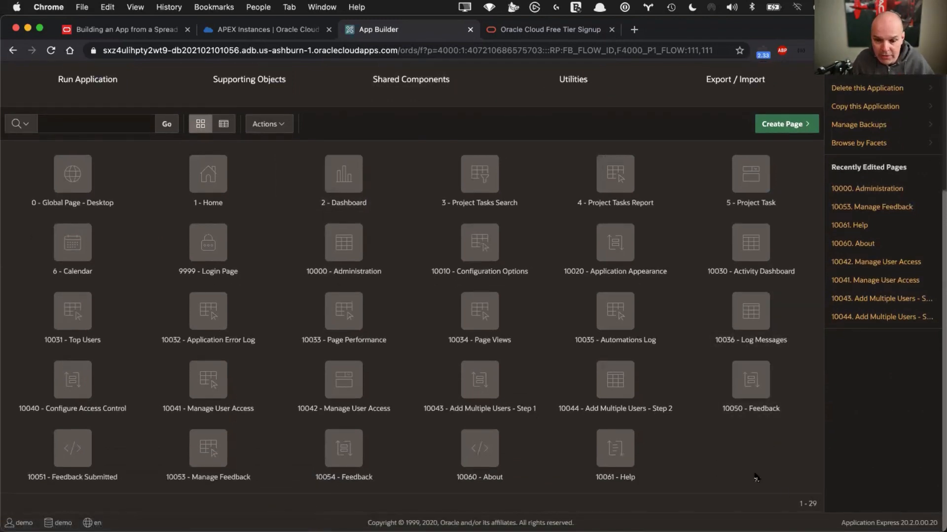
pyautogui.scroll(1, 755, 478)
pyautogui.scroll(6, 756, 477)
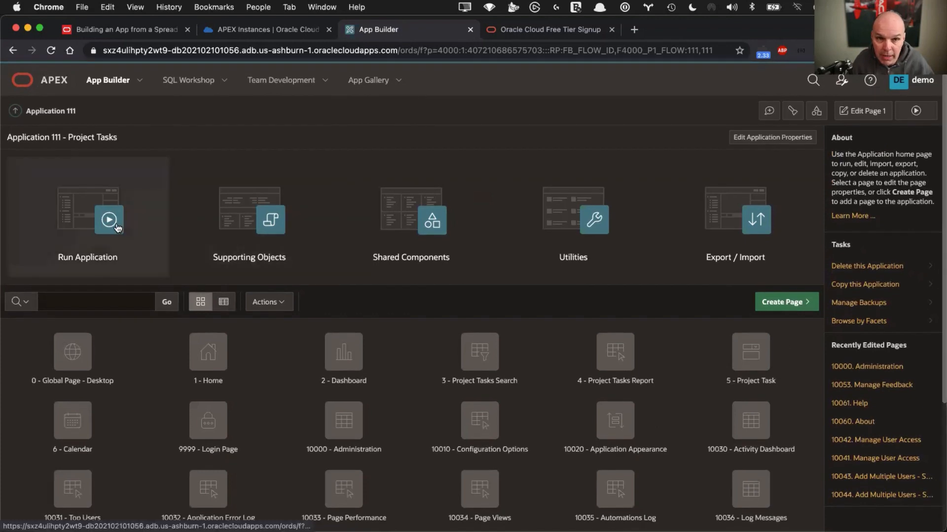
pyautogui.click(91, 226)
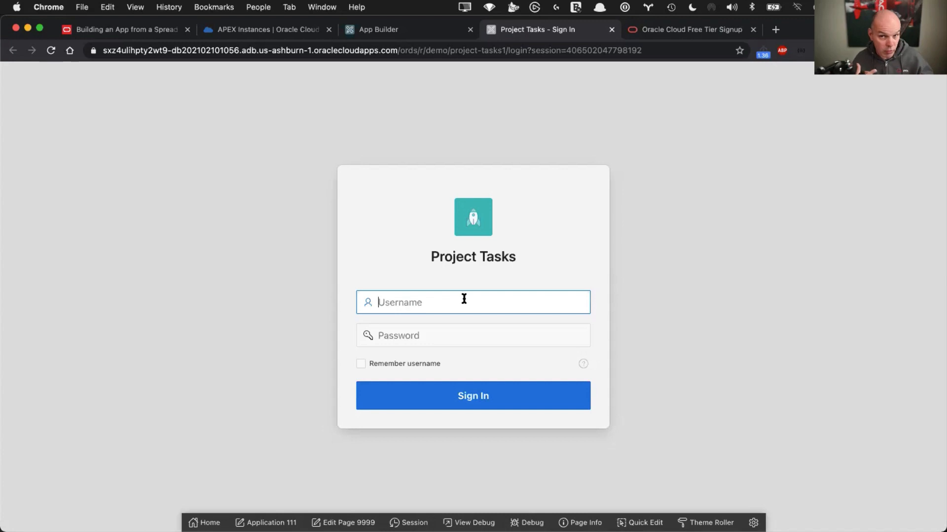
# Sign in to Project Tasks with the workspace username and saved password
pyautogui.write('demo')
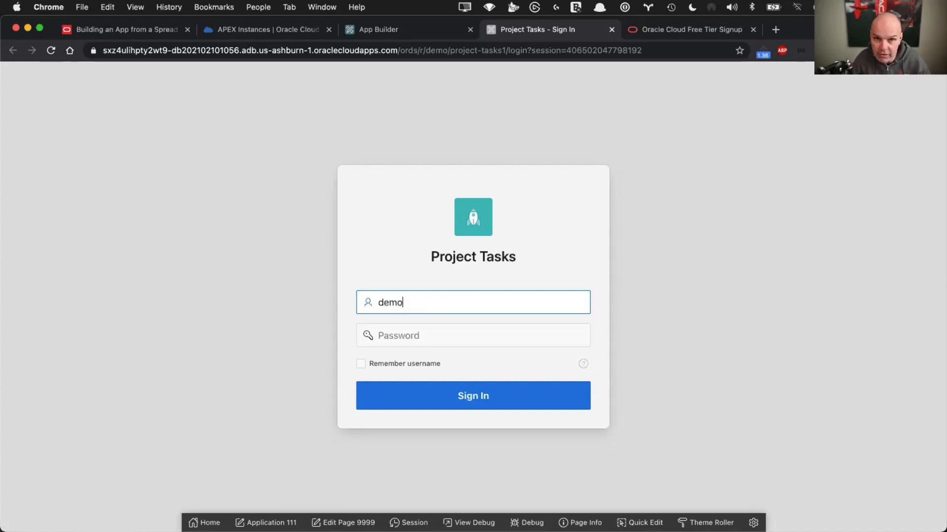
pyautogui.press('Tab')
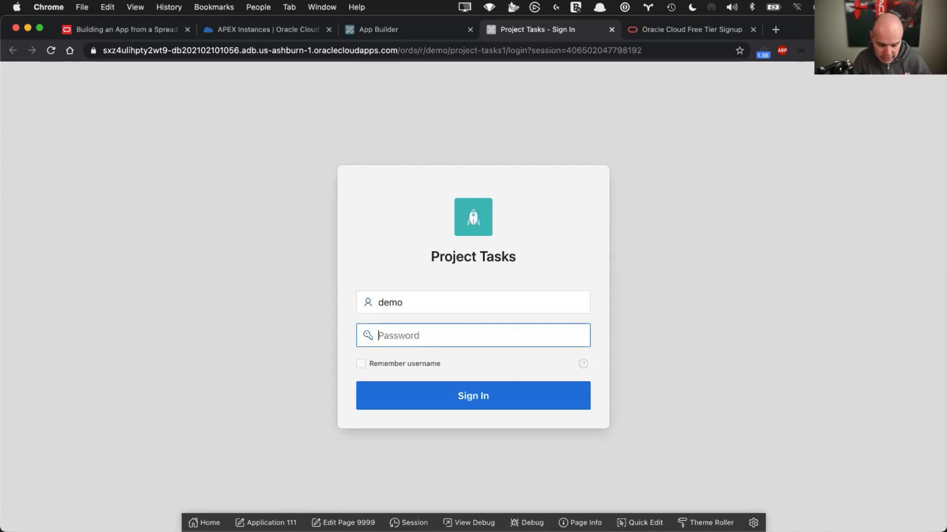
pyautogui.press('alt+super+c')
pyautogui.press('Down')
pyautogui.press('Return')
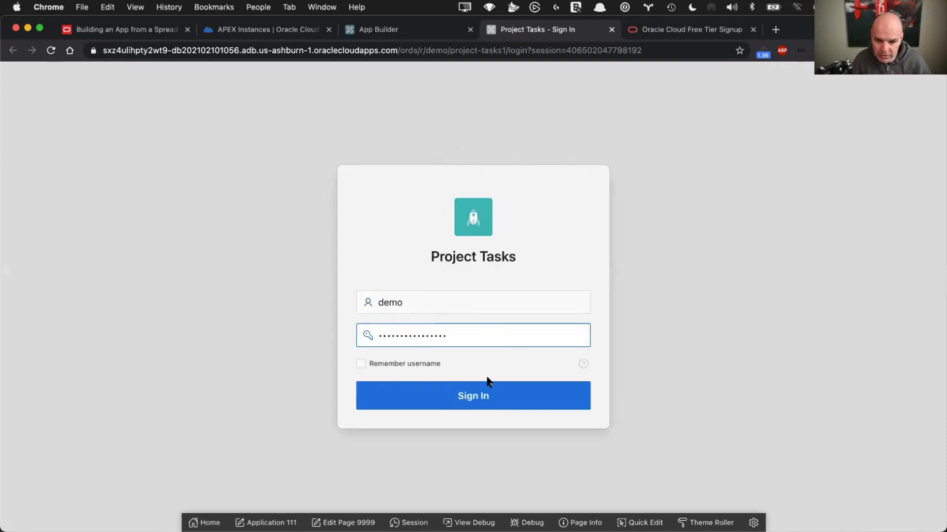
pyautogui.click(473, 396)
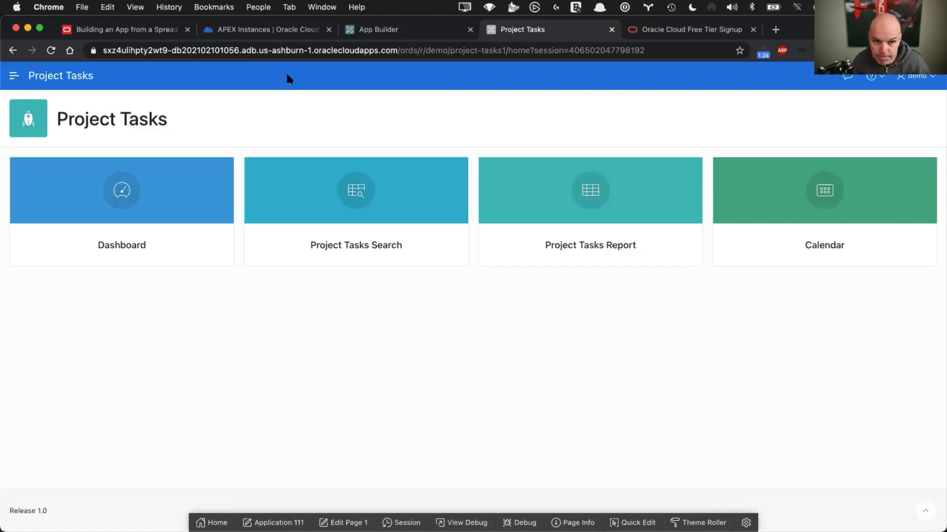
# Show the 'Lab 2: Improve the Faceted Search' slide, then return to the Project Tasks app
pyautogui.press('super+Tab')
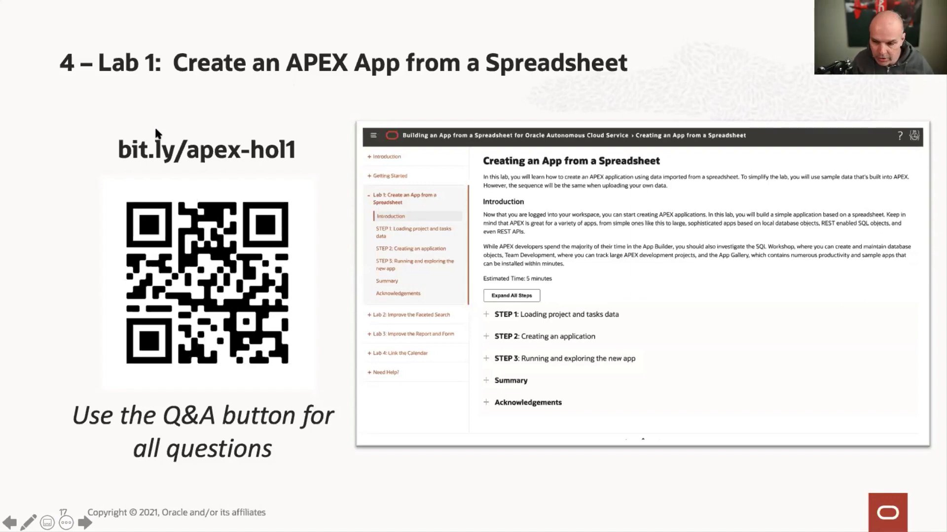
pyautogui.click(108, 168)
pyautogui.press('Escape')
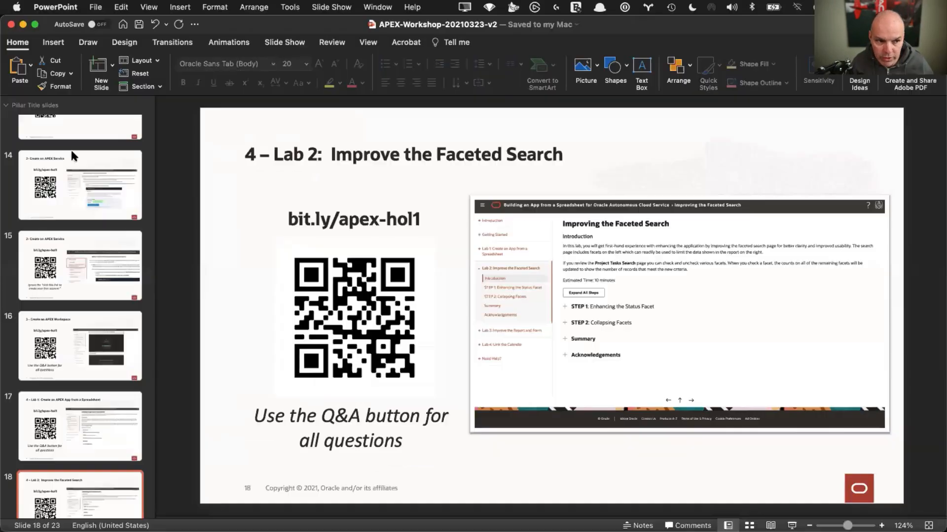
pyautogui.press('super+Tab')
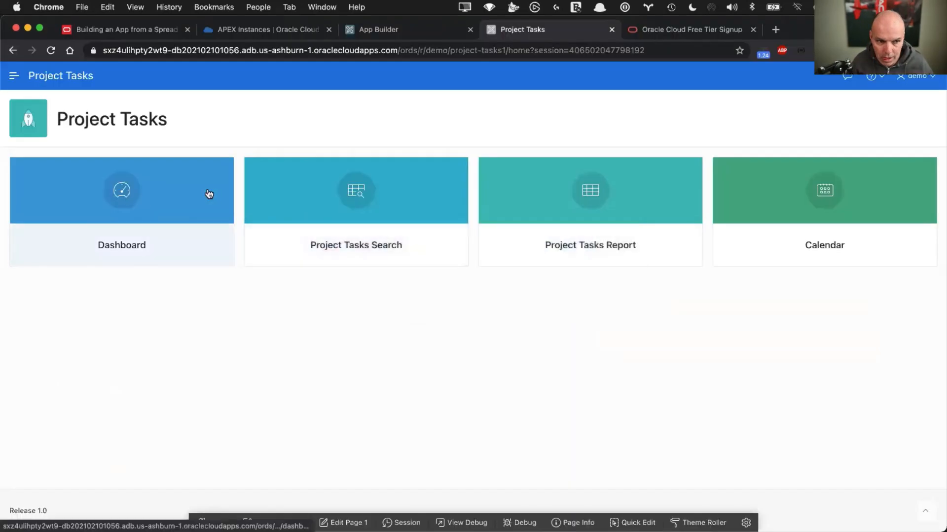
# Visit the Dashboard, then browse the Project Tasks Search page results
pyautogui.click(11, 76)
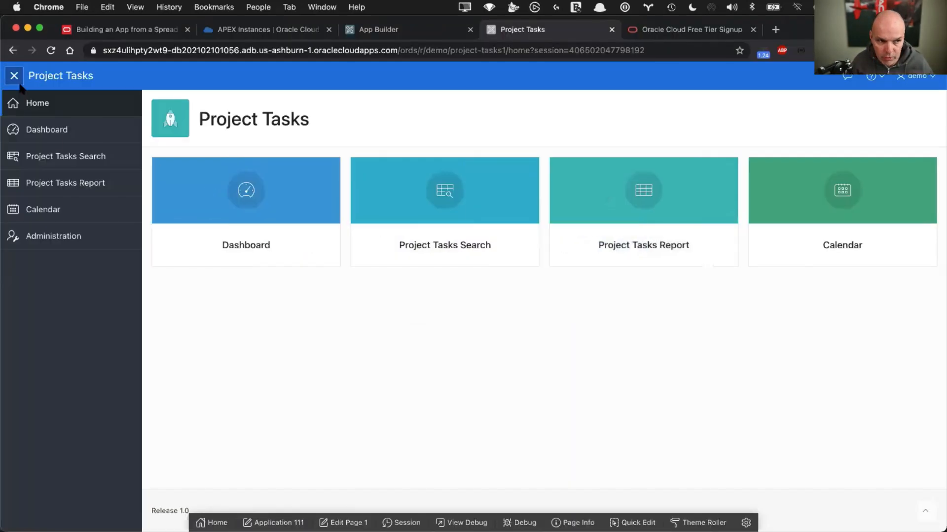
pyautogui.click(49, 135)
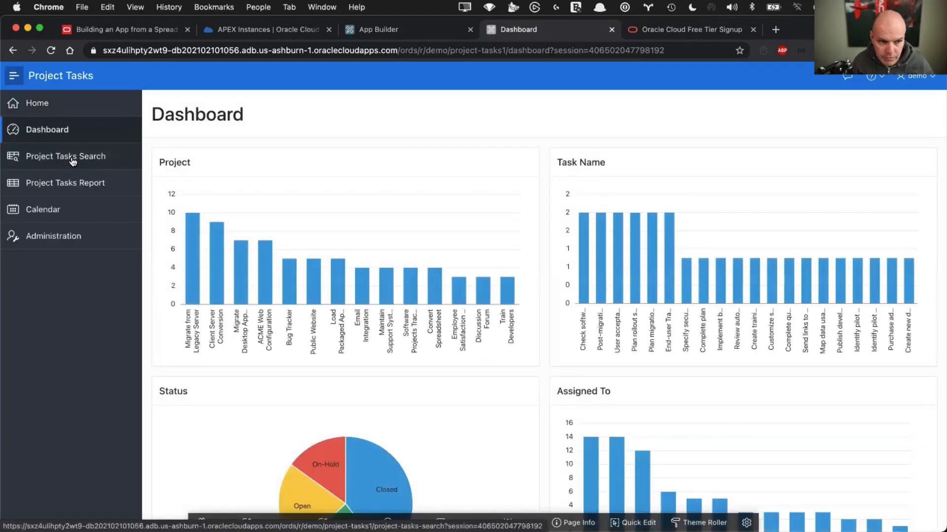
pyautogui.click(72, 157)
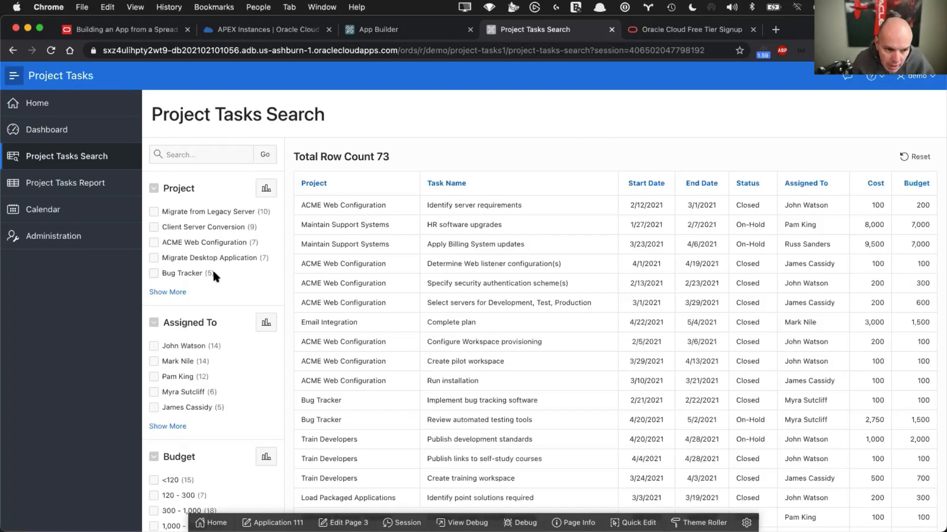
pyautogui.scroll(-5, 213, 271)
pyautogui.scroll(-8, 215, 284)
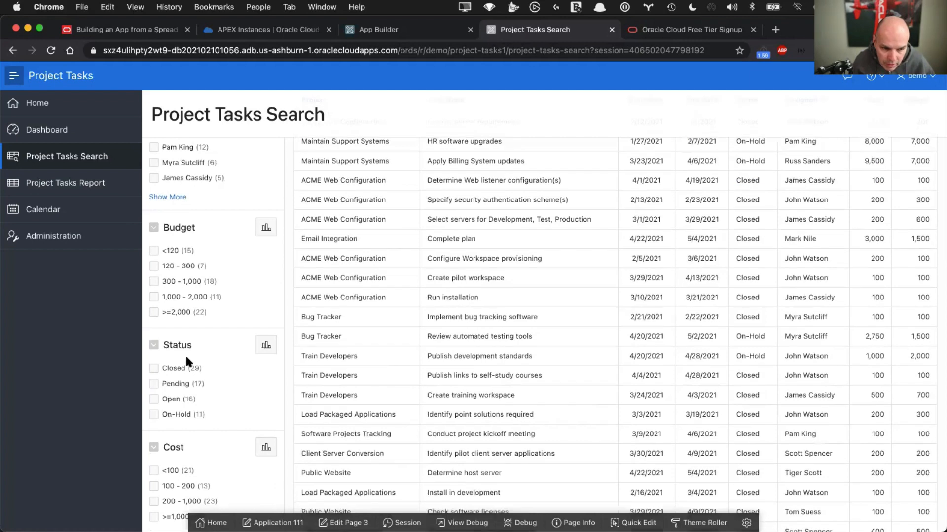
pyautogui.scroll(10, 186, 356)
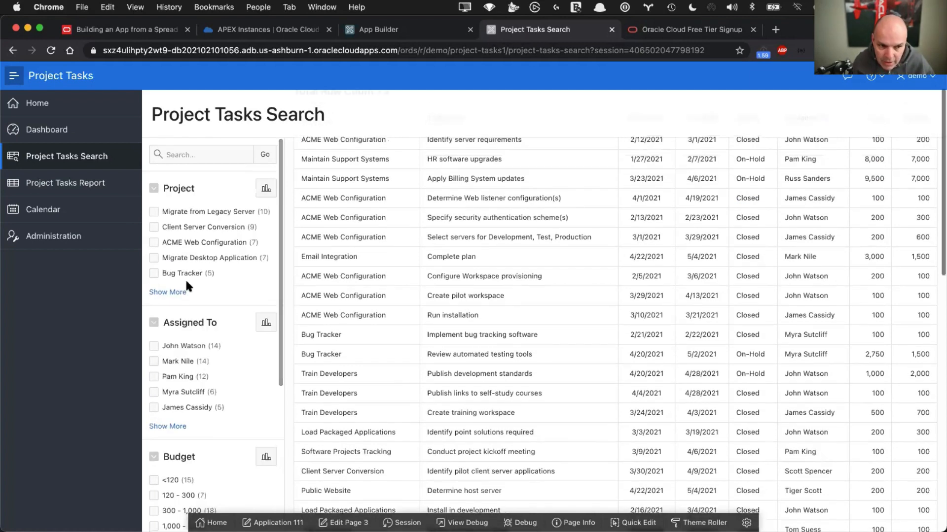
# Toggle the side navigation and reload Project Tasks Search to list all 73 tasks
pyautogui.click(15, 77)
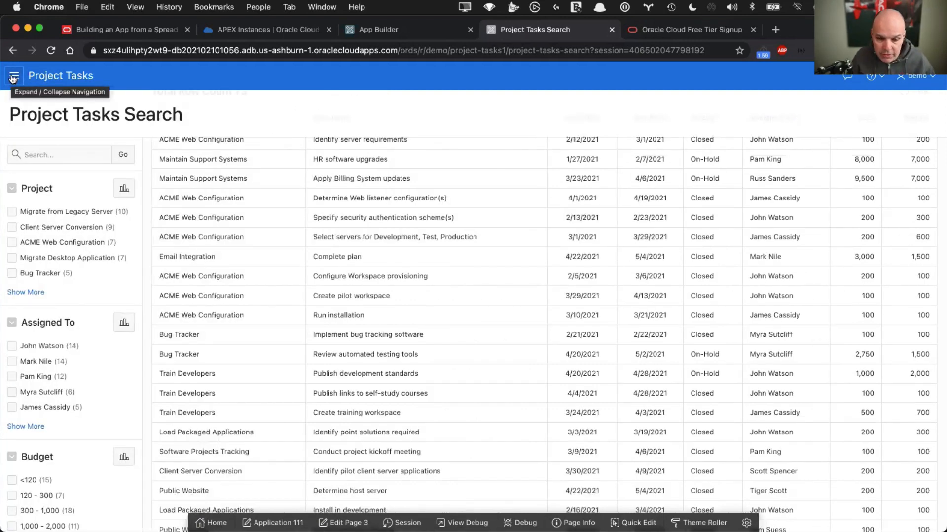
pyautogui.click(13, 78)
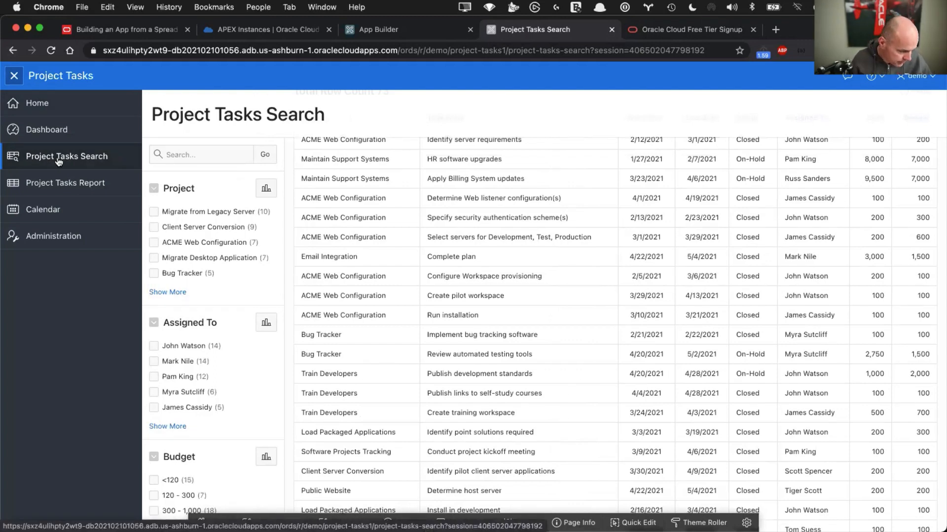
pyautogui.click(58, 161)
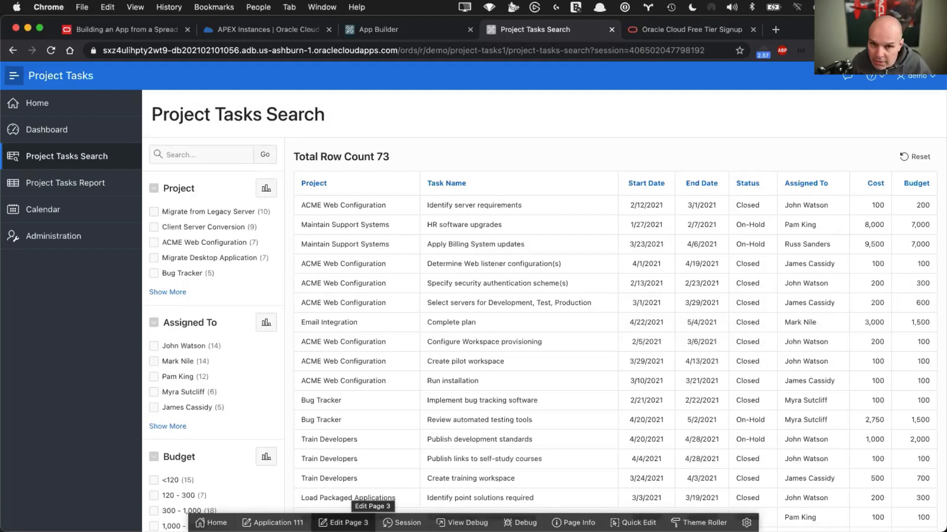
# Open page 3, Project Tasks Search, in Page Designer and scroll its Layout view
pyautogui.click(350, 523)
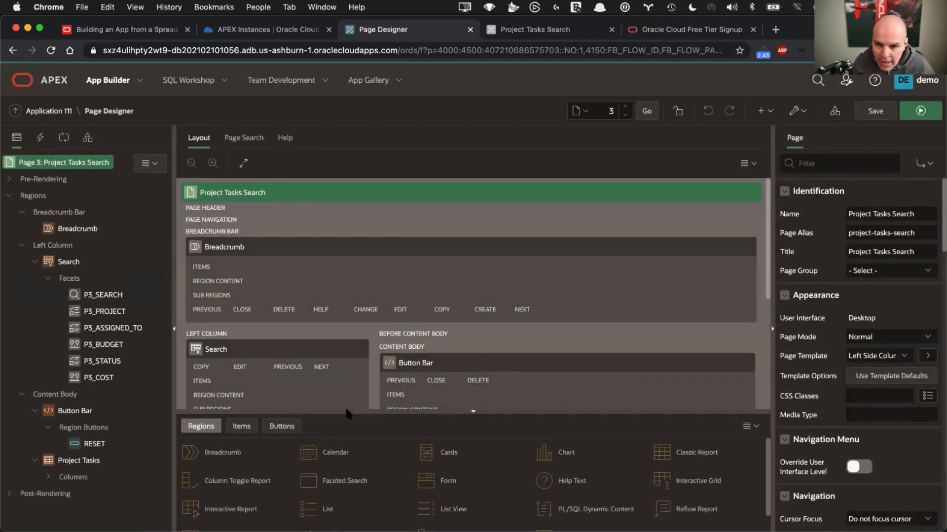
pyautogui.click(257, 140)
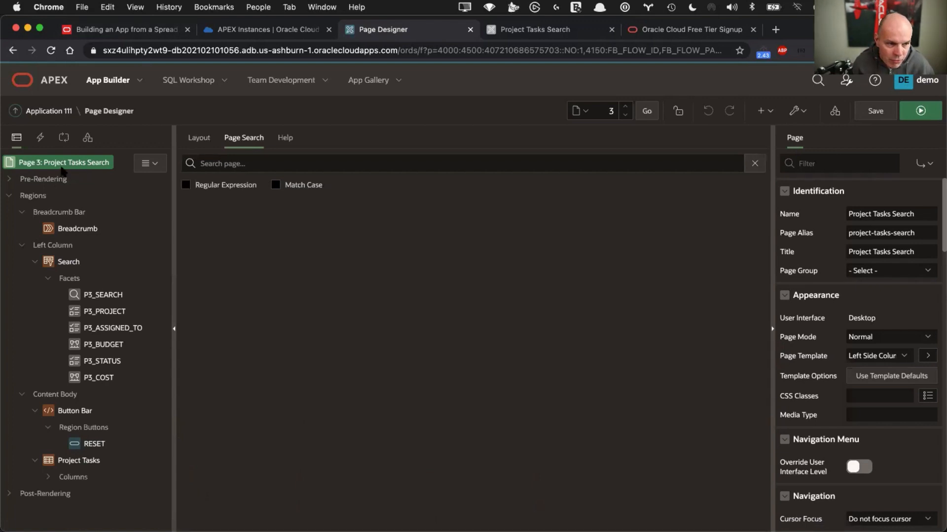
pyautogui.click(197, 143)
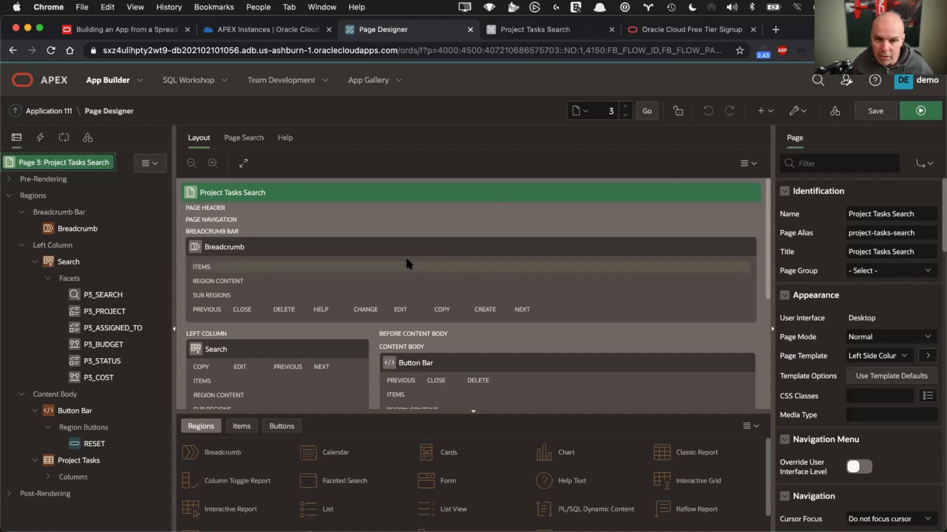
pyautogui.scroll(-3, 407, 261)
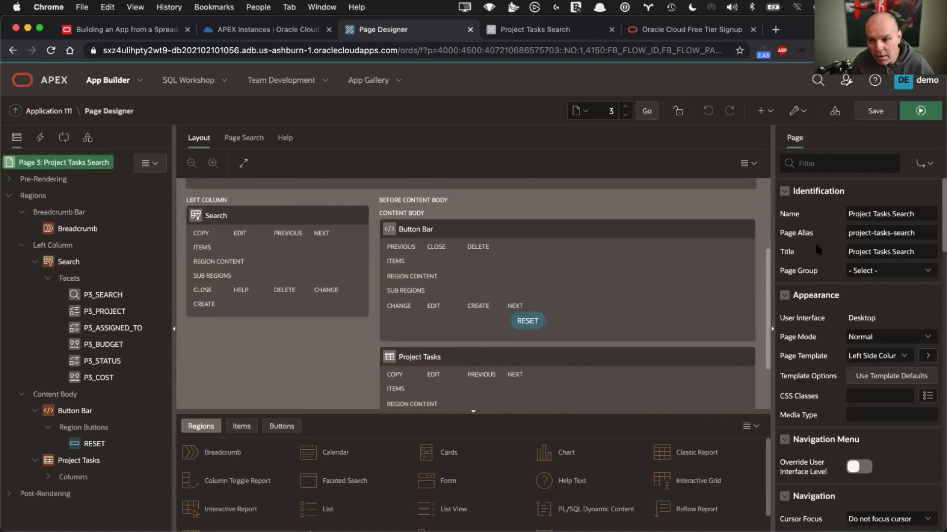
pyautogui.scroll(-3, 819, 252)
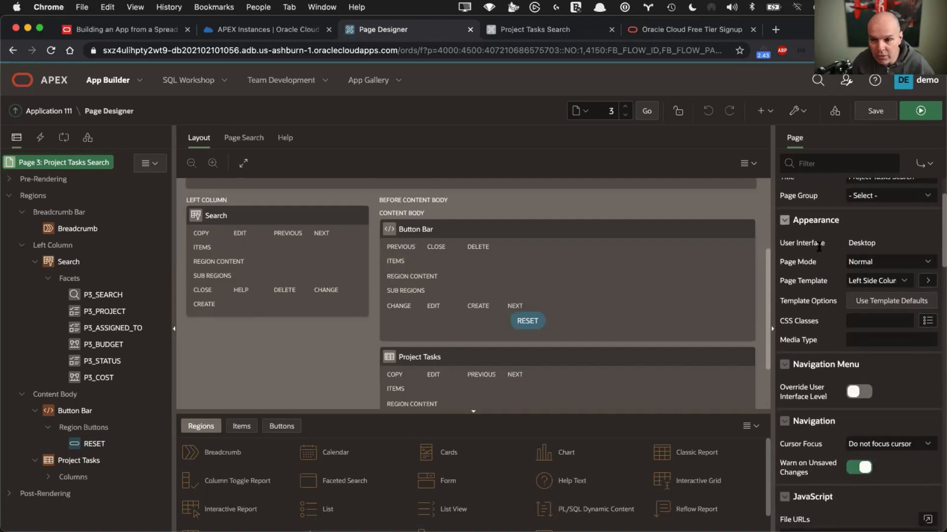
# Inspect facets P3_SEARCH, P3_PROJECT, P3_ASSIGNED_TO, P3_BUDGET, then the Button Bar and Project Tasks regions
pyautogui.click(96, 296)
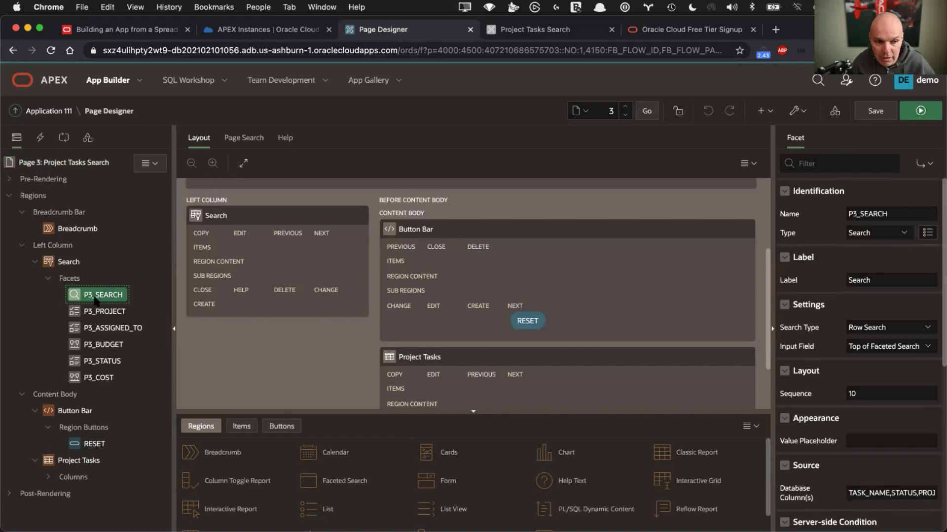
pyautogui.click(97, 312)
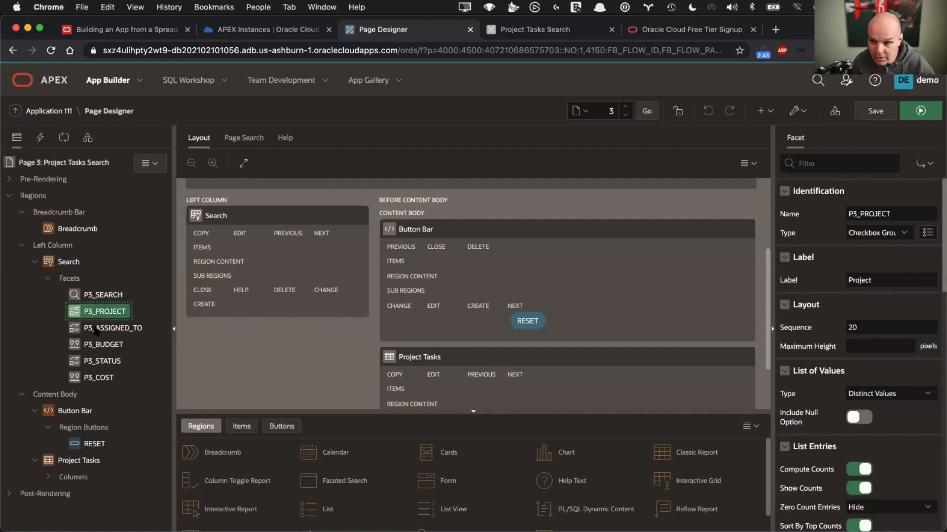
pyautogui.click(96, 330)
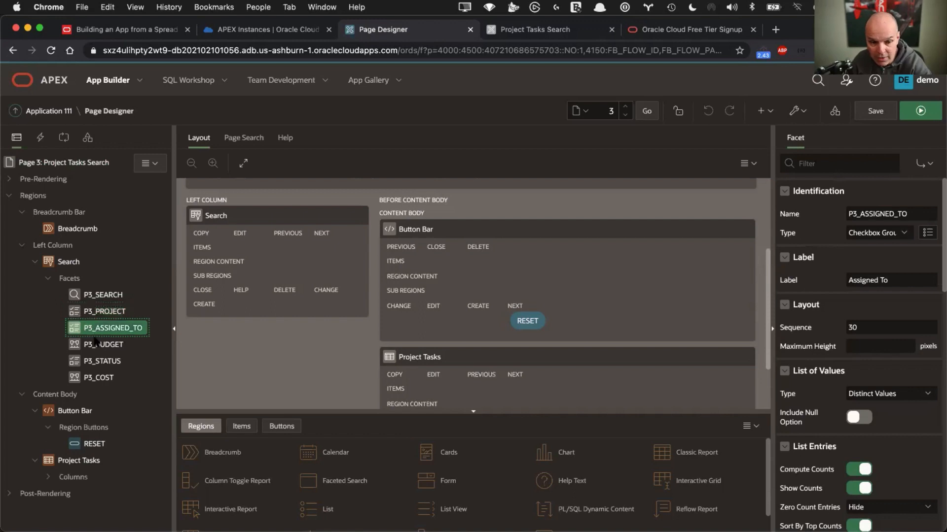
pyautogui.click(96, 345)
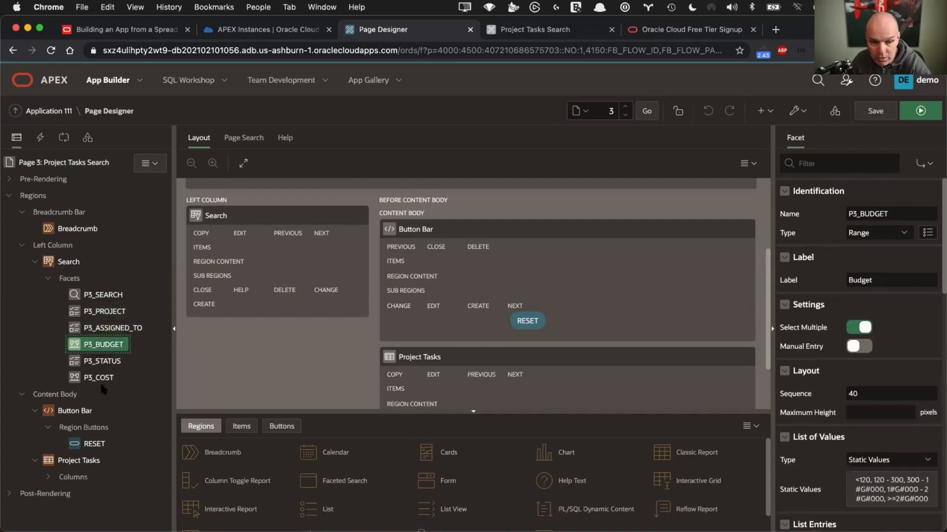
pyautogui.click(79, 412)
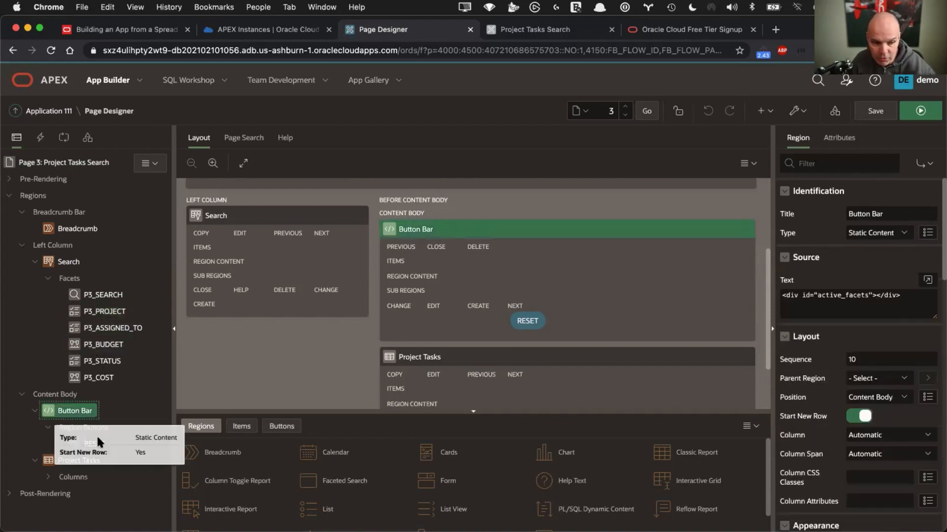
pyautogui.click(68, 462)
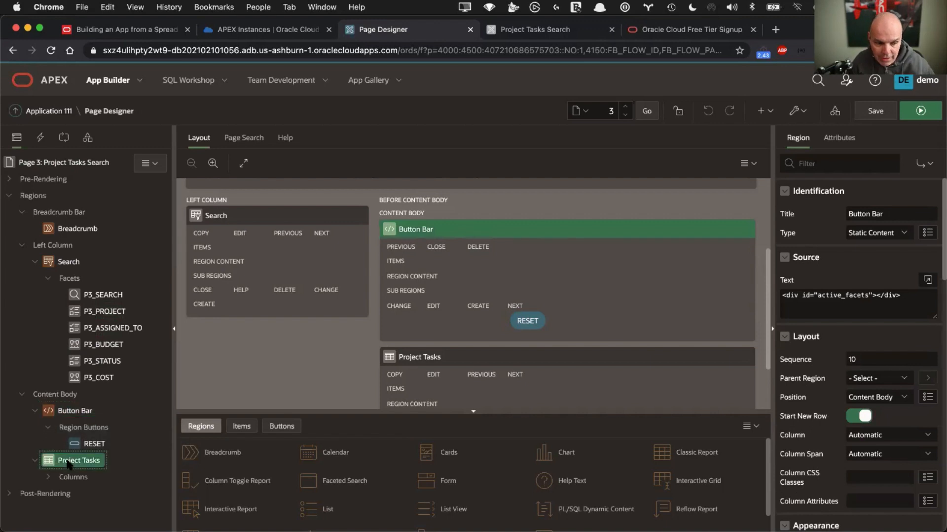
# Revisit P3_SEARCH and the Button Bar, ending on the P3_STATUS facet's properties
pyautogui.click(97, 296)
pyautogui.click(497, 229)
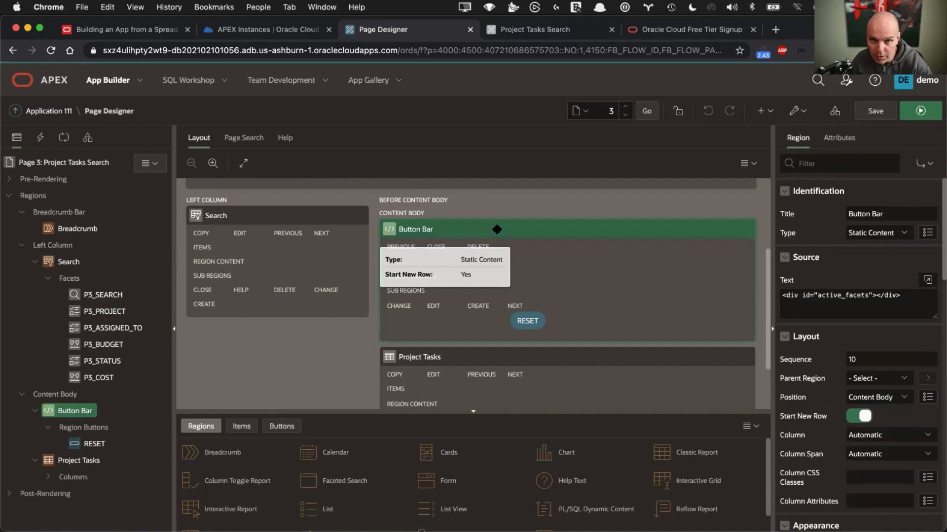
pyautogui.click(93, 296)
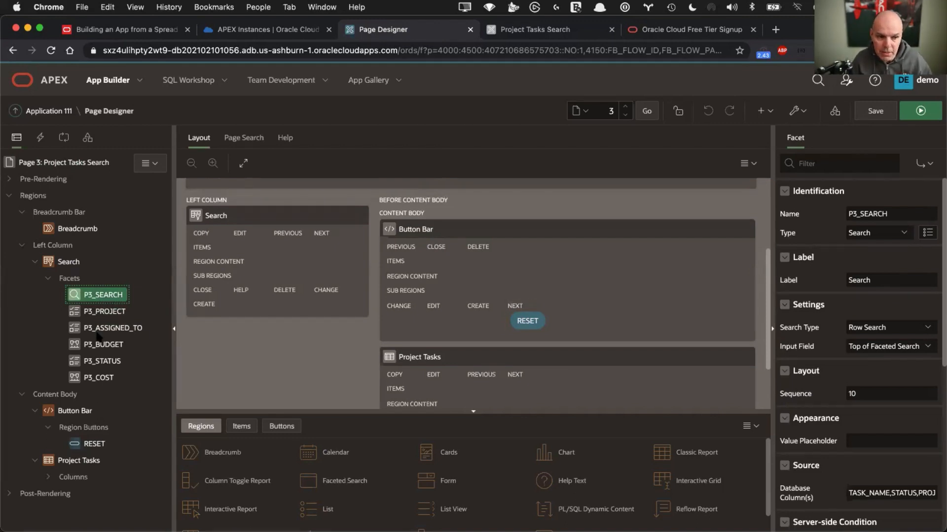
pyautogui.click(96, 364)
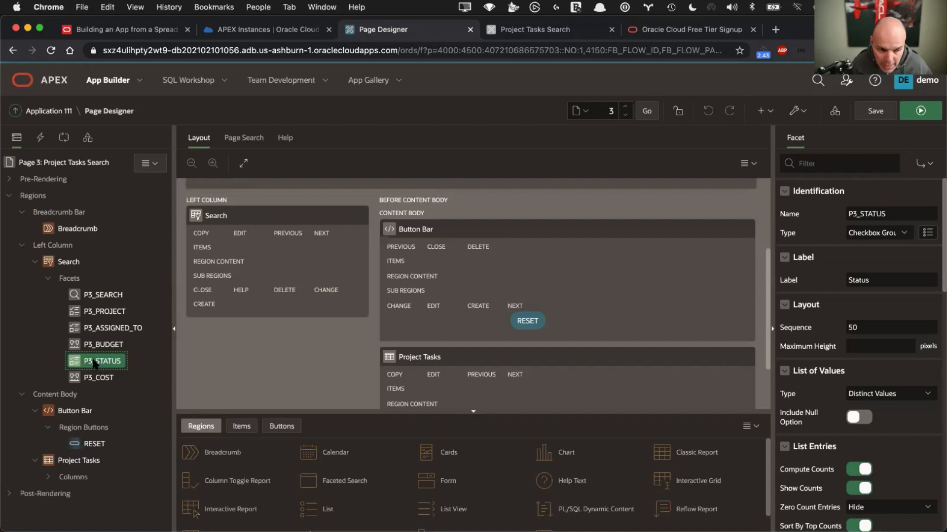
# Move the P3_STATUS facet right after P3_PROJECT and make it a Radio Group
pyautogui.moveTo(95, 364); pyautogui.dragTo(90, 323)
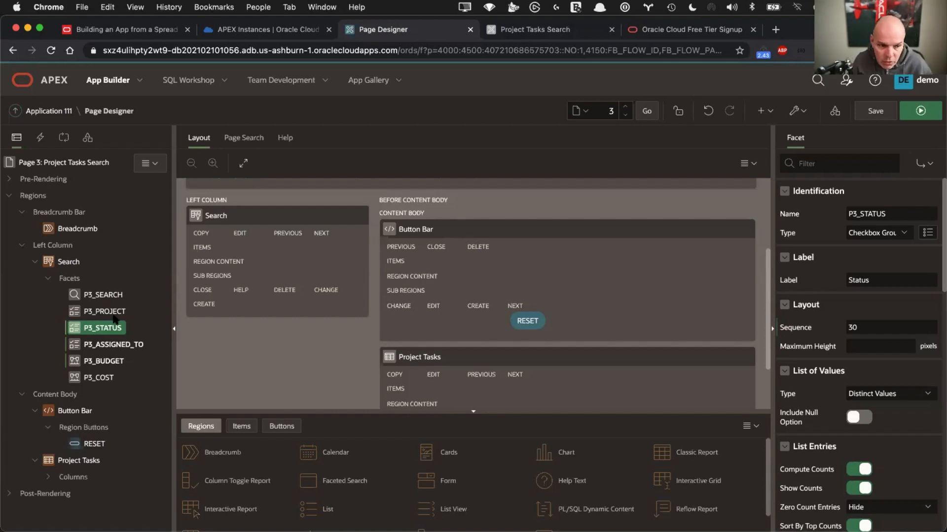
pyautogui.click(871, 235)
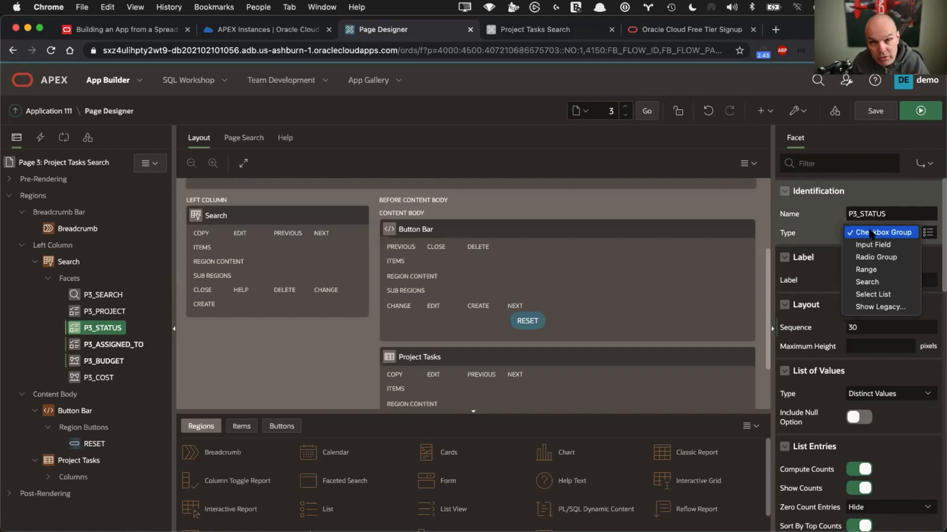
pyautogui.click(870, 258)
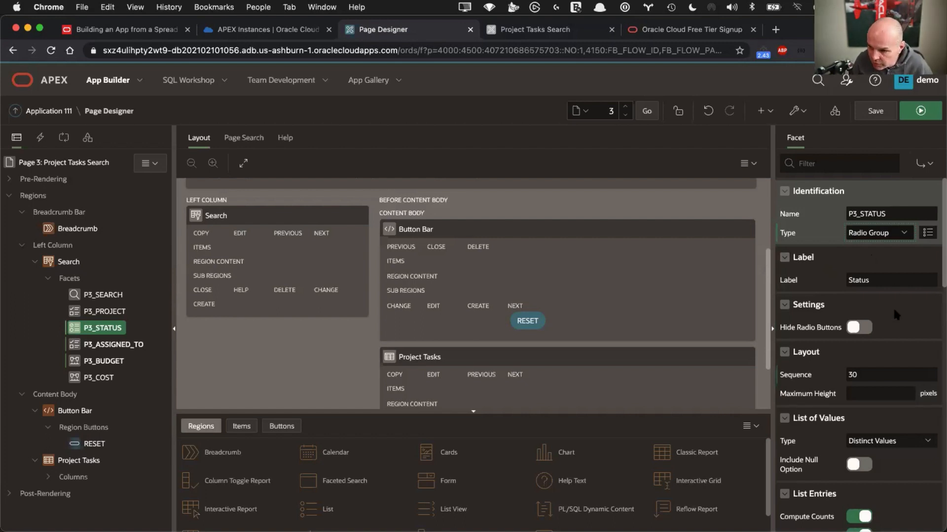
# Set the Status facet's Zero Count Entries to Show Last and save the page
pyautogui.scroll(-2, 892, 306)
pyautogui.scroll(-5, 892, 307)
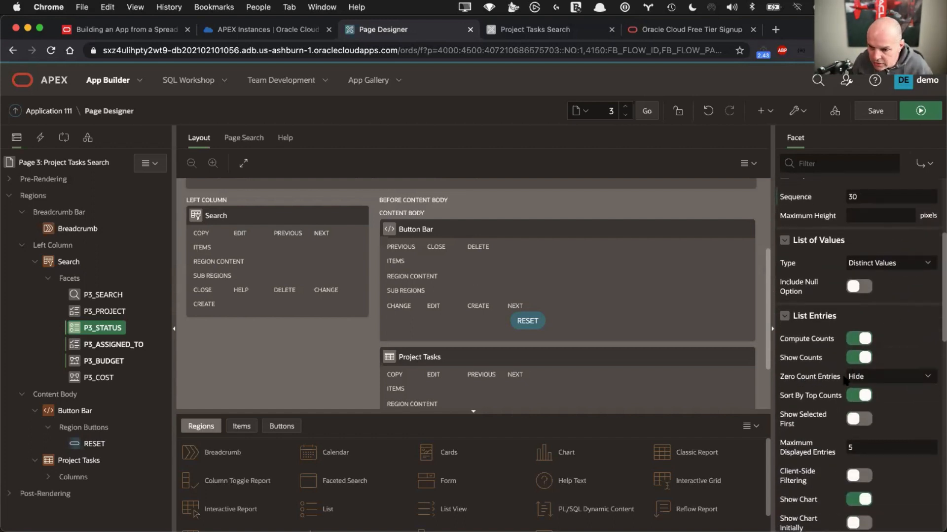
pyautogui.click(873, 379)
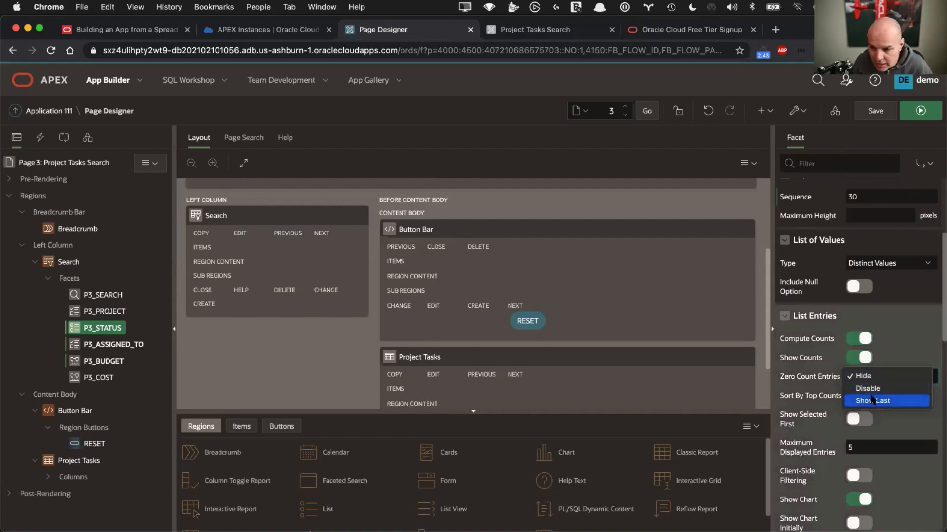
pyautogui.click(871, 400)
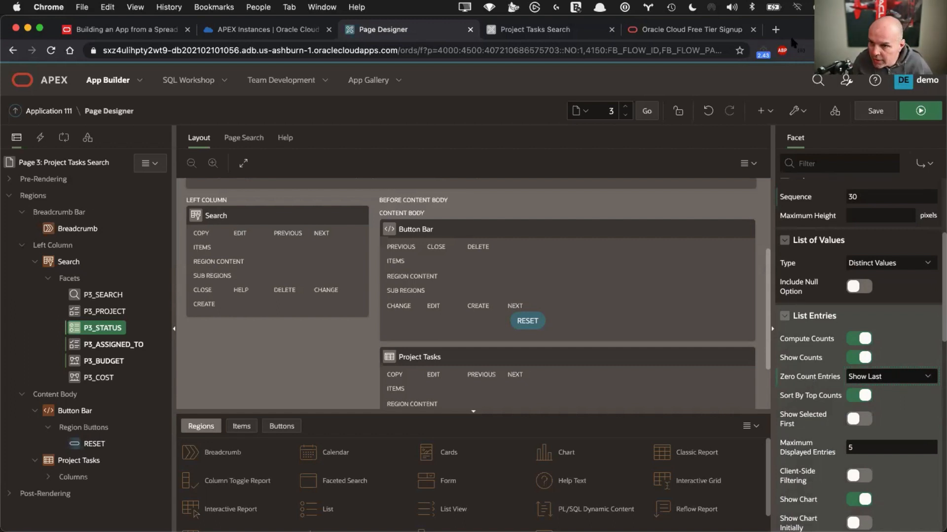
pyautogui.click(885, 115)
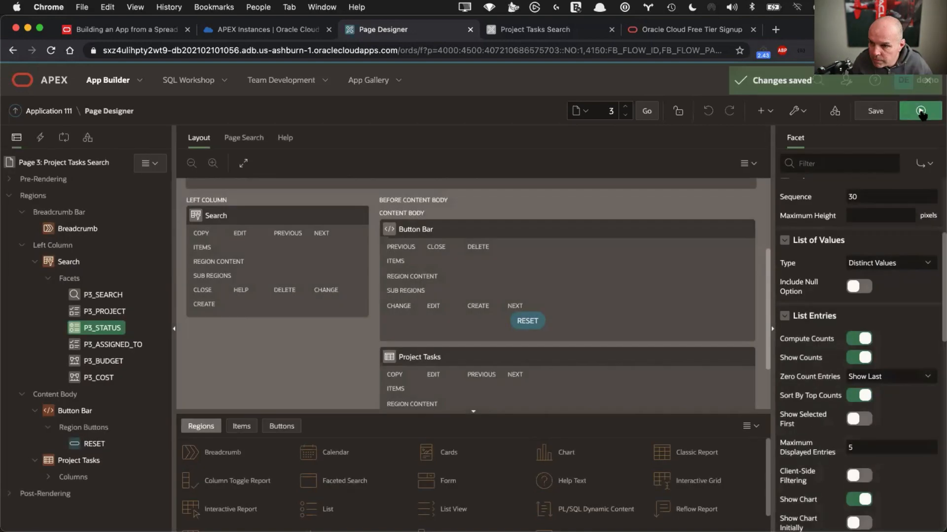
# Run the page, try the Status radio options, and filter the tasks to Closed
pyautogui.click(920, 111)
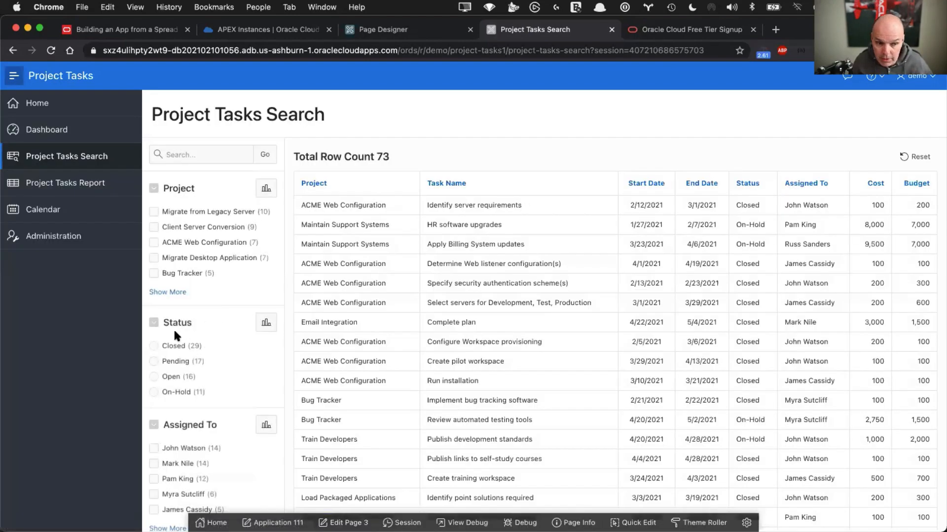
pyautogui.click(154, 347)
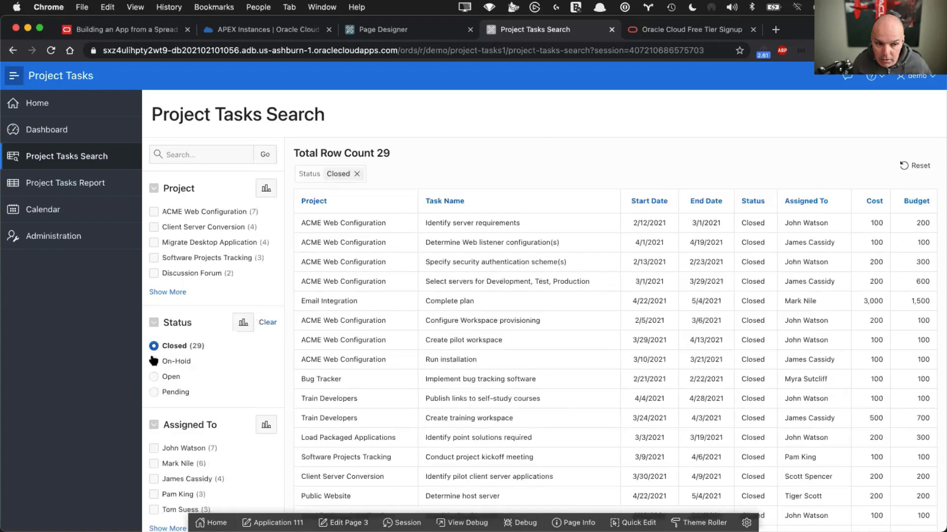
pyautogui.click(153, 362)
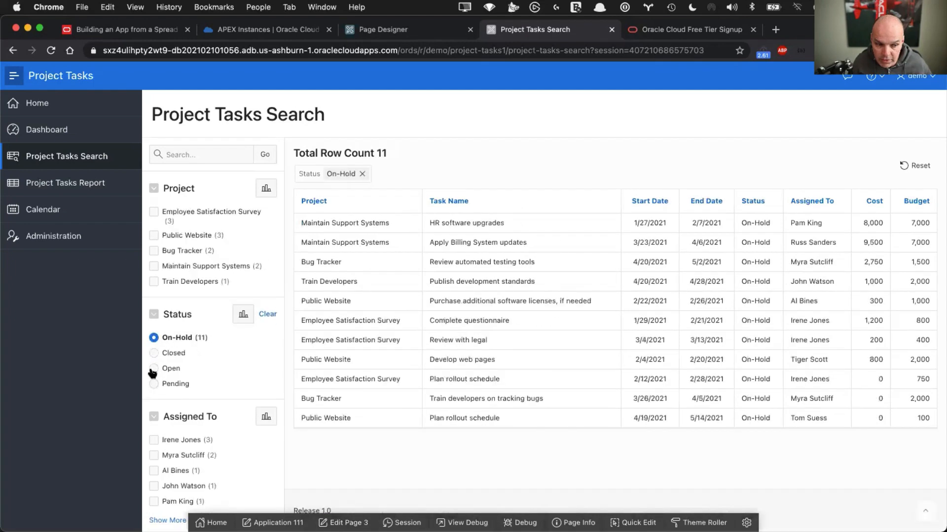
pyautogui.click(153, 369)
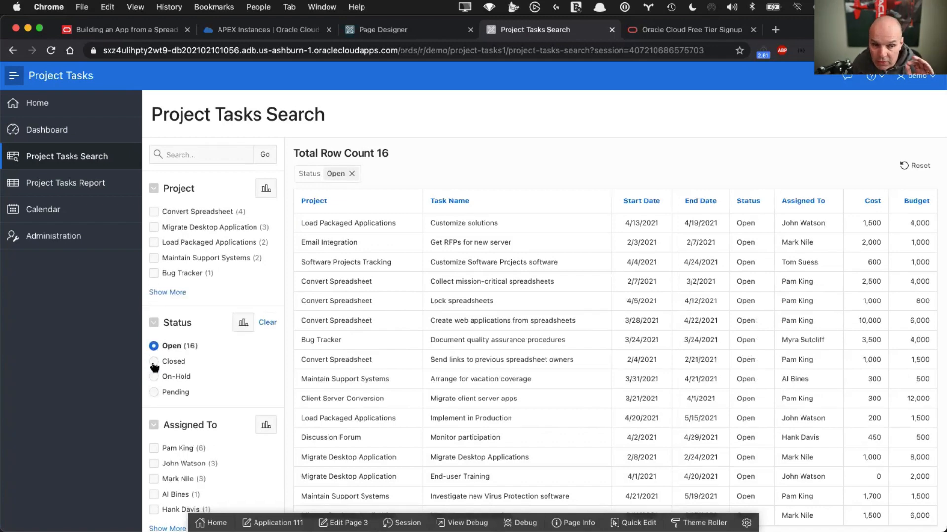
pyautogui.click(153, 362)
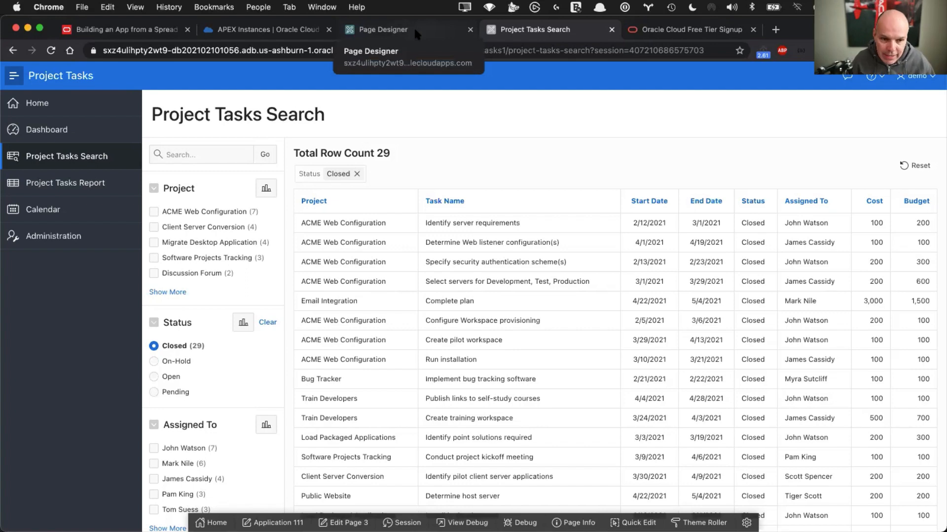
# Collapse the Assigned To facet on the search page
pyautogui.scroll(-3, 250, 362)
pyautogui.scroll(-5, 249, 363)
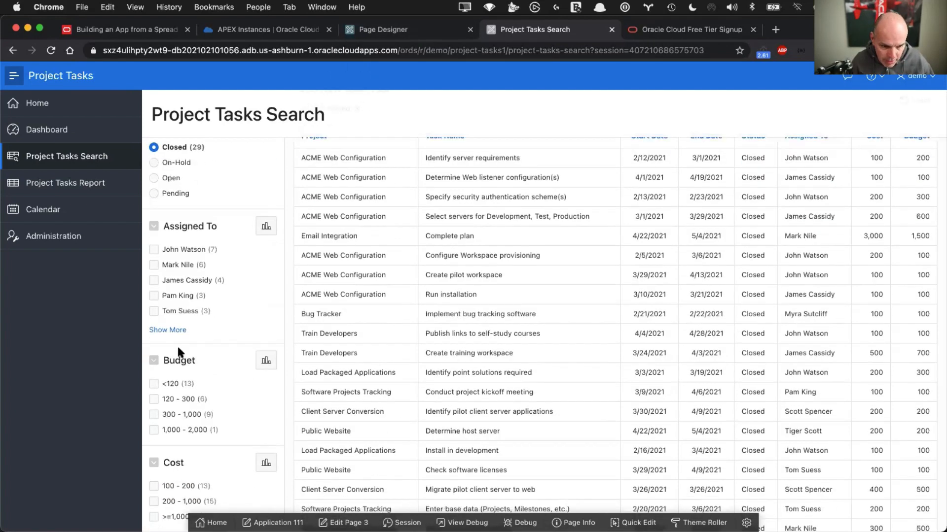
pyautogui.click(153, 226)
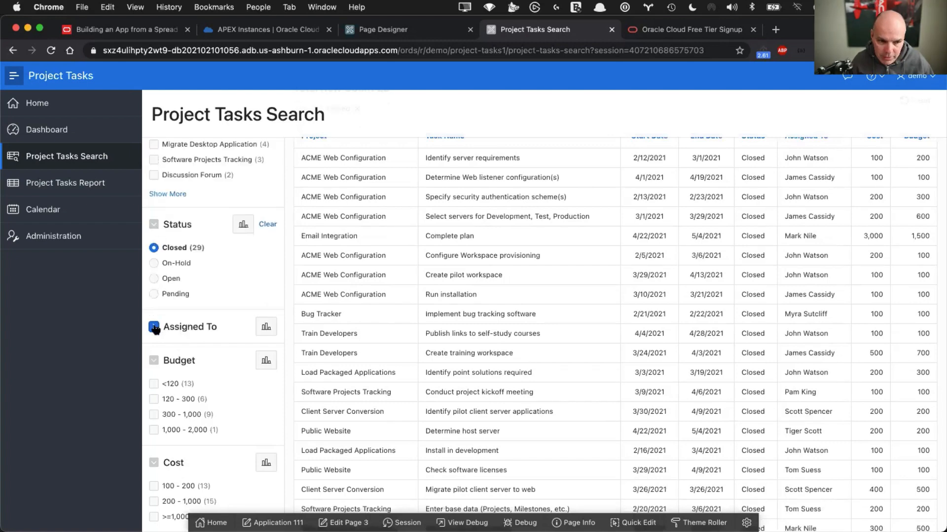
pyautogui.scroll(5, 155, 330)
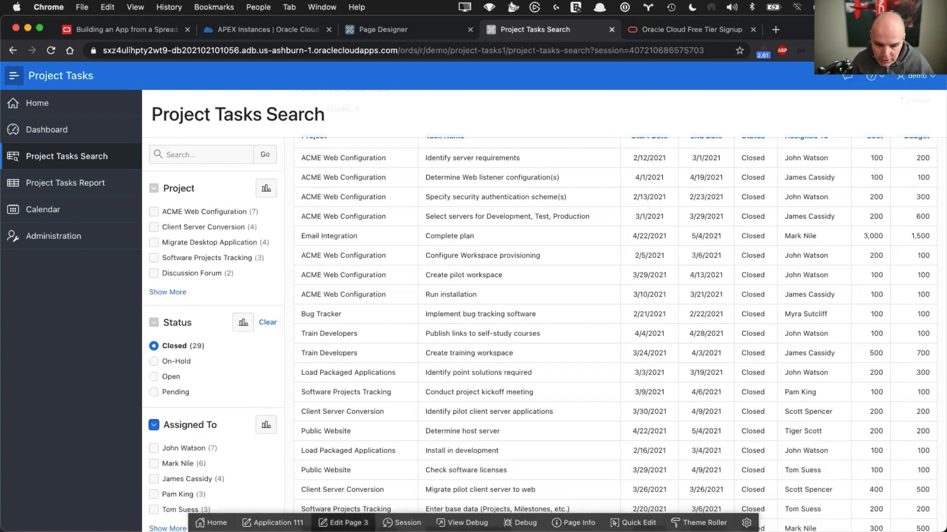
# Set P3_ASSIGNED_TO, P3_BUDGET and P3_COST to Initially Collapsed, save, and run page 3
pyautogui.click(343, 522)
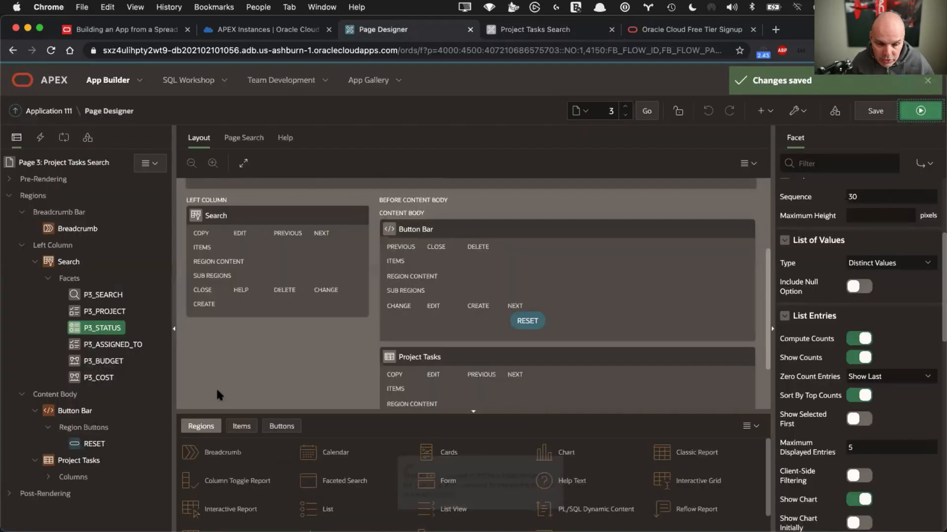
pyautogui.click(110, 345)
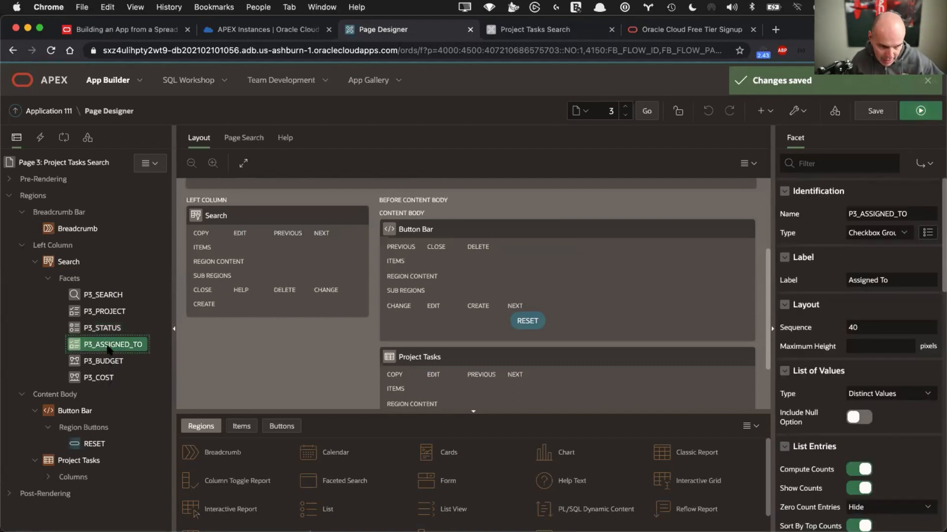
pyautogui.keyDown('shift'); pyautogui.click(101, 378); pyautogui.keyUp('shift')
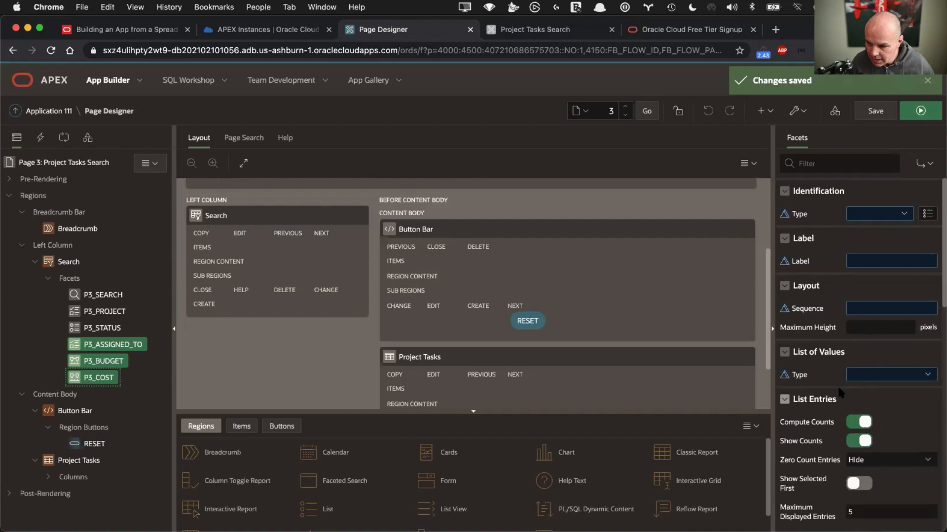
pyautogui.scroll(-5, 838, 392)
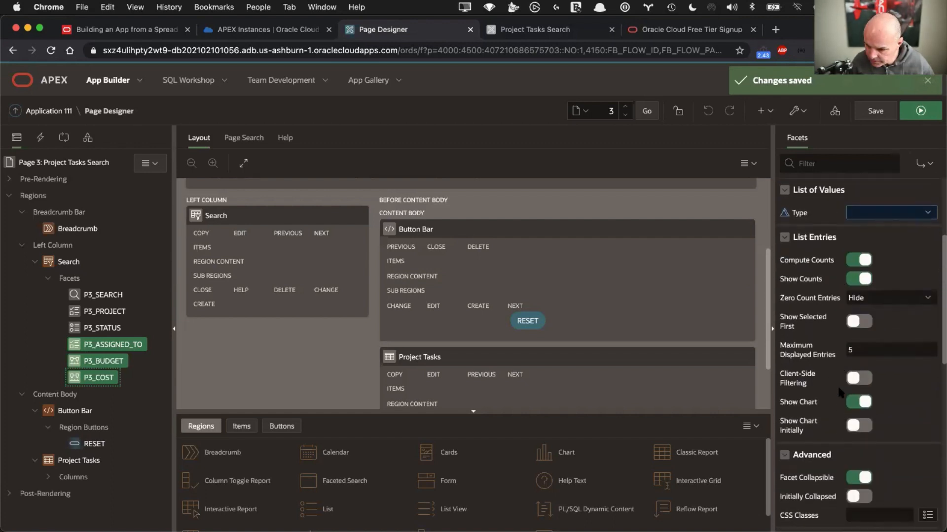
pyautogui.scroll(-1, 838, 394)
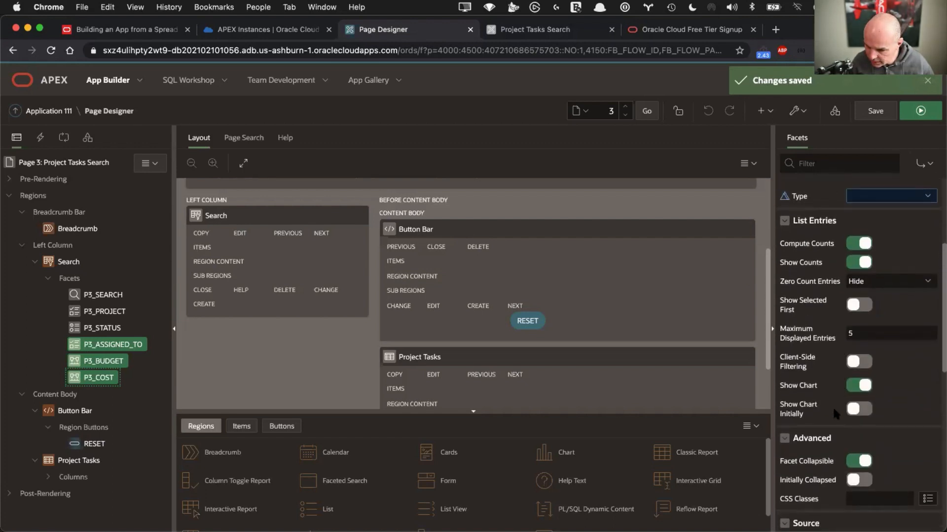
pyautogui.scroll(-2, 832, 407)
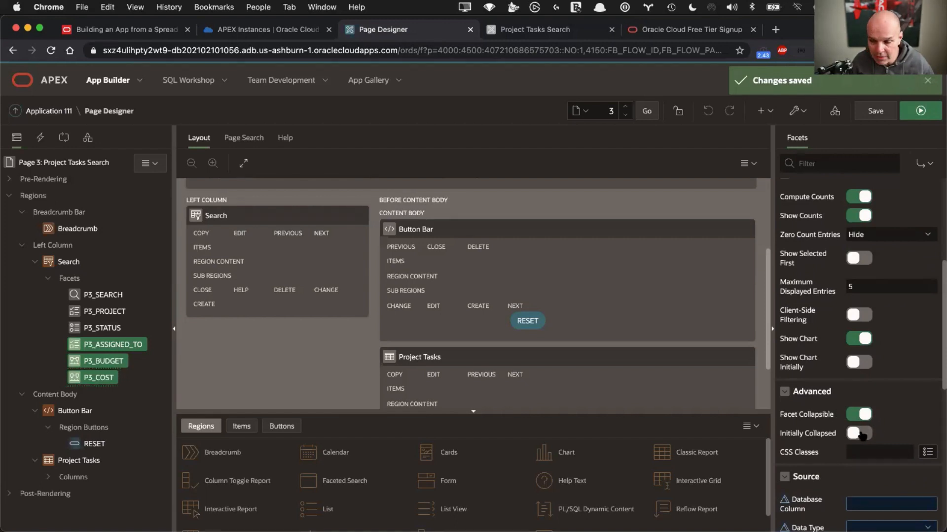
pyautogui.click(860, 434)
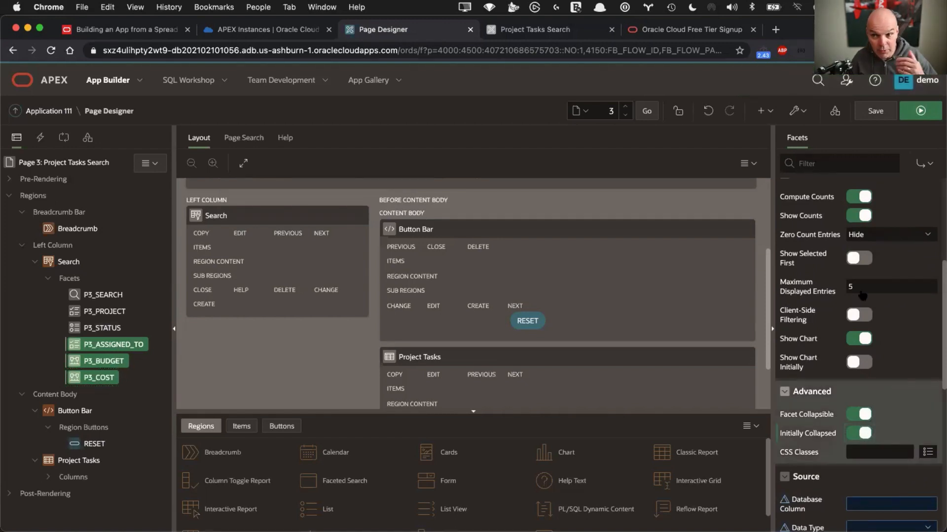
pyautogui.click(878, 111)
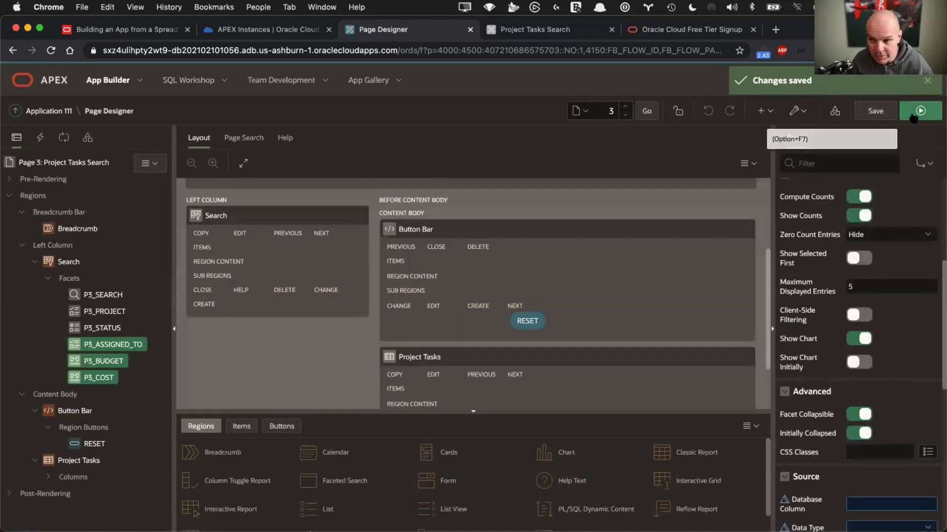
pyautogui.click(913, 115)
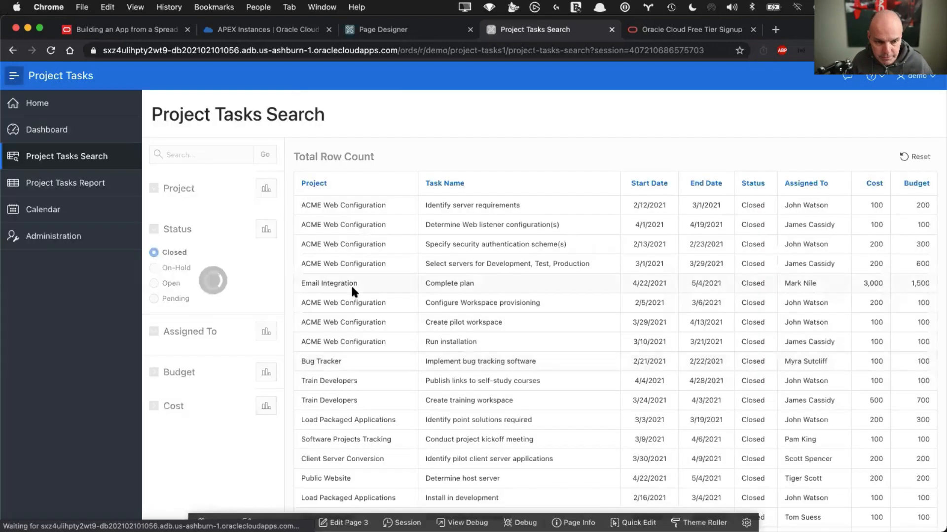
# Scroll through the rerun search page to confirm Budget and Cost start collapsed
pyautogui.scroll(-2, 218, 357)
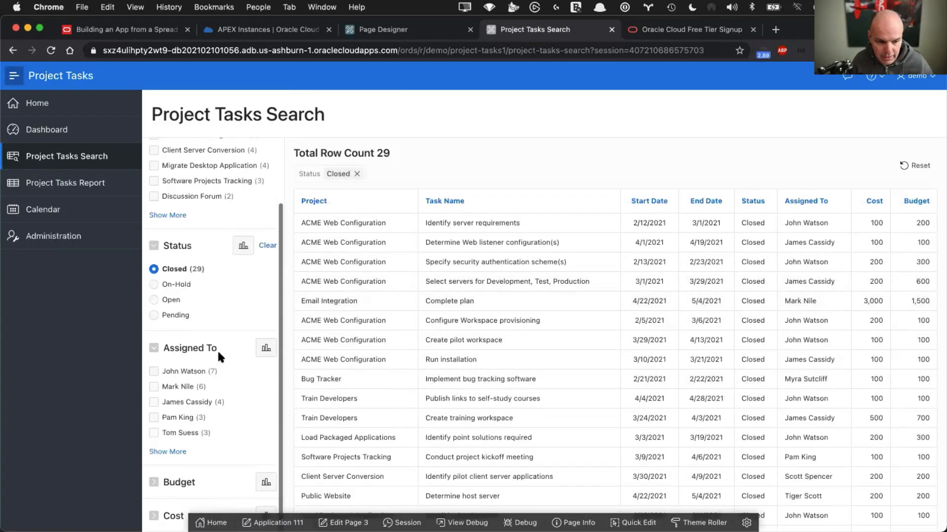
pyautogui.scroll(-4, 191, 407)
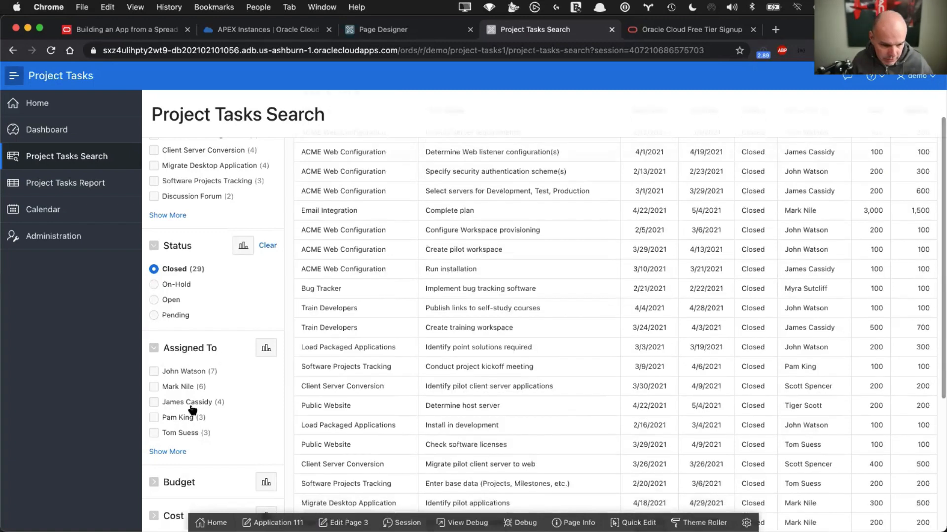
pyautogui.scroll(-3, 192, 410)
pyautogui.scroll(2, 185, 387)
pyautogui.scroll(3, 154, 394)
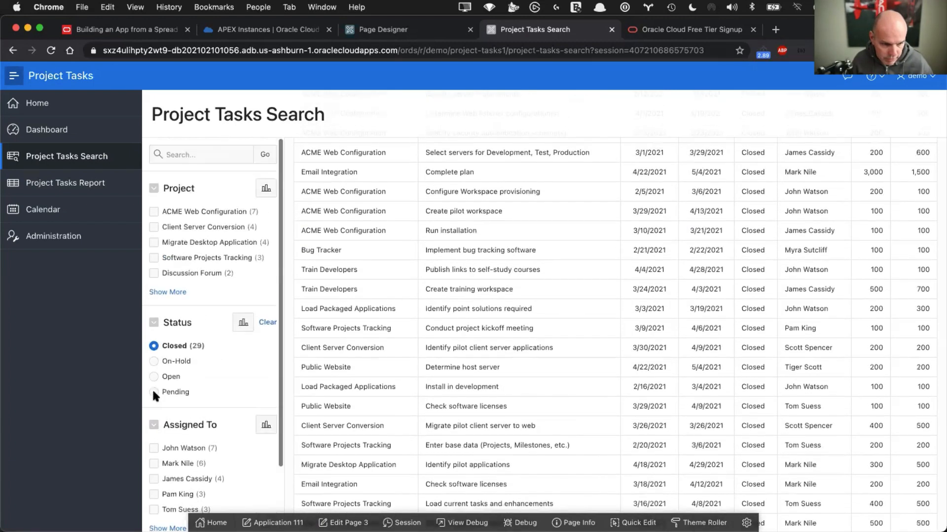
pyautogui.scroll(-3, 152, 388)
pyautogui.scroll(-2, 151, 389)
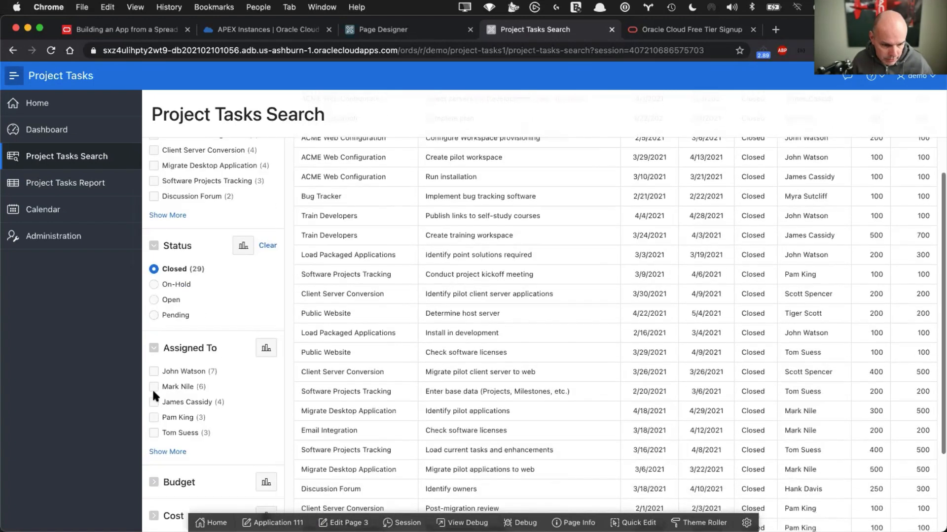
# Switch to Page Designer and back, then collapse the Assigned To facet
pyautogui.click(425, 25)
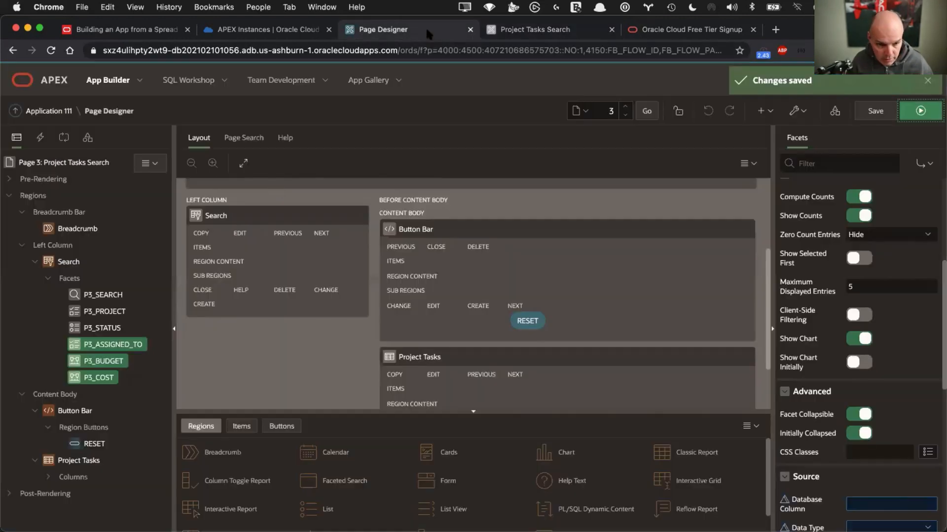
pyautogui.click(504, 33)
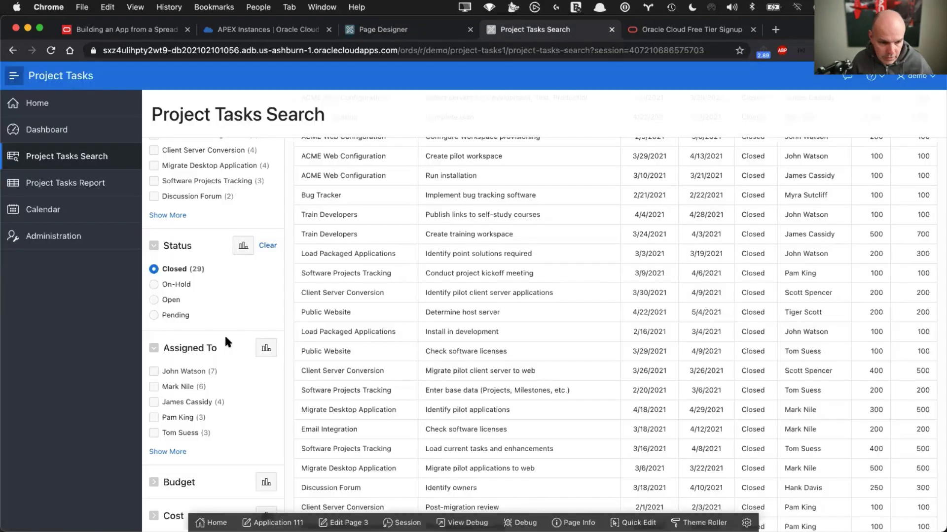
pyautogui.click(153, 348)
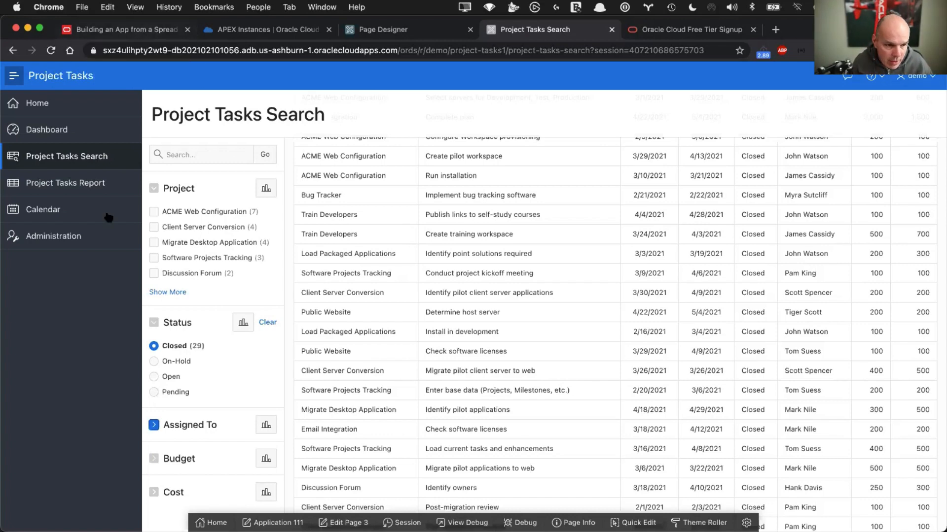
pyautogui.press('super+1')
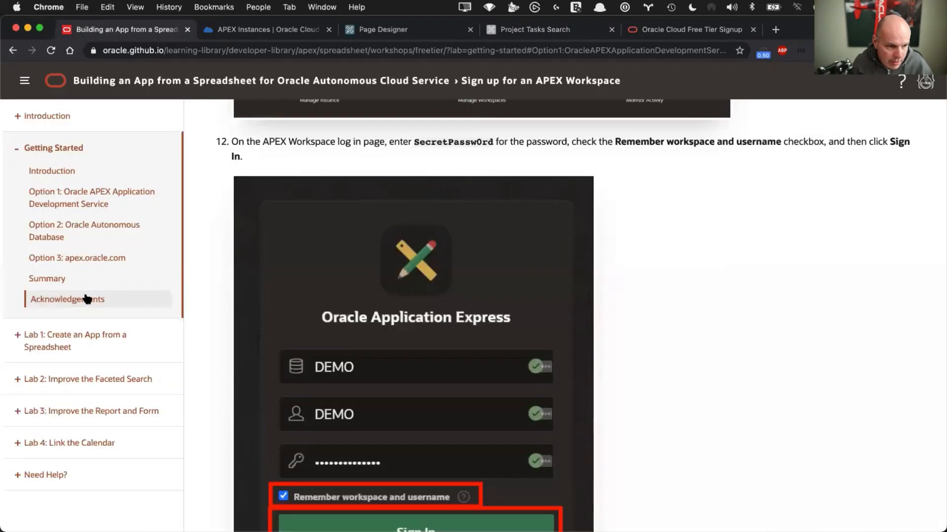
# Open Lab 3: Improve the Report and Form and expand STEP 1: Enhancing the Interactive Report
pyautogui.click(58, 414)
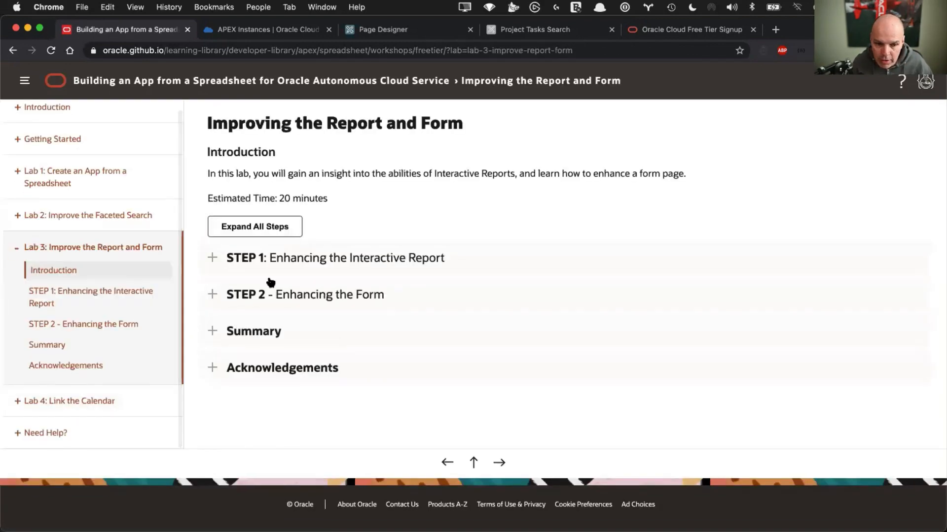
pyautogui.click(214, 258)
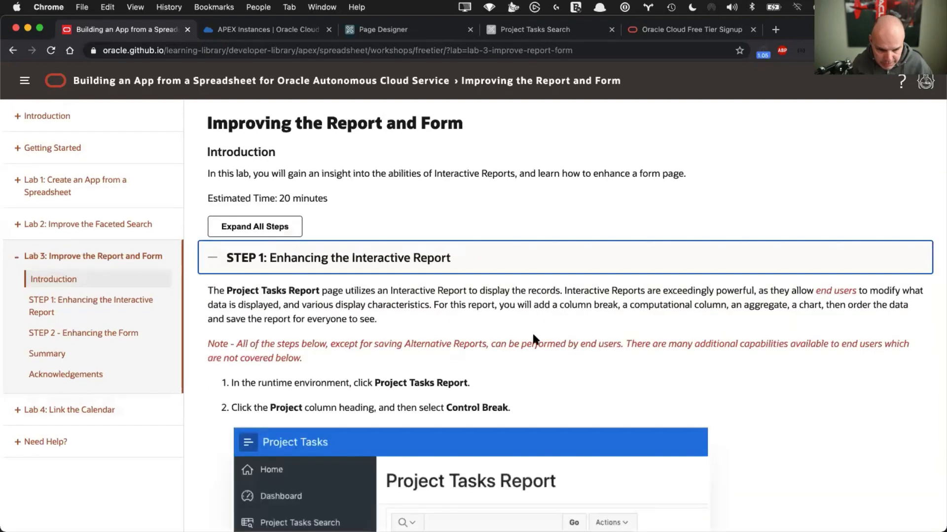
pyautogui.scroll(-3, 509, 336)
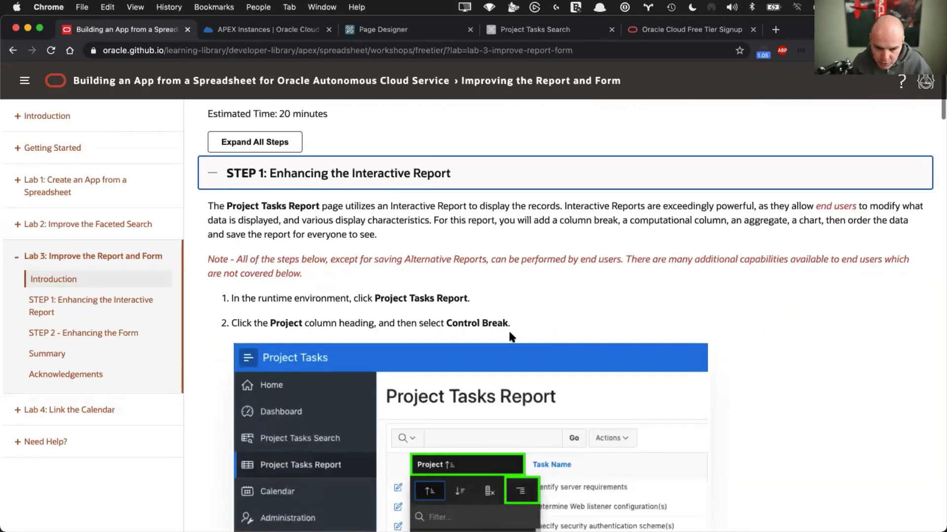
pyautogui.scroll(3, 509, 336)
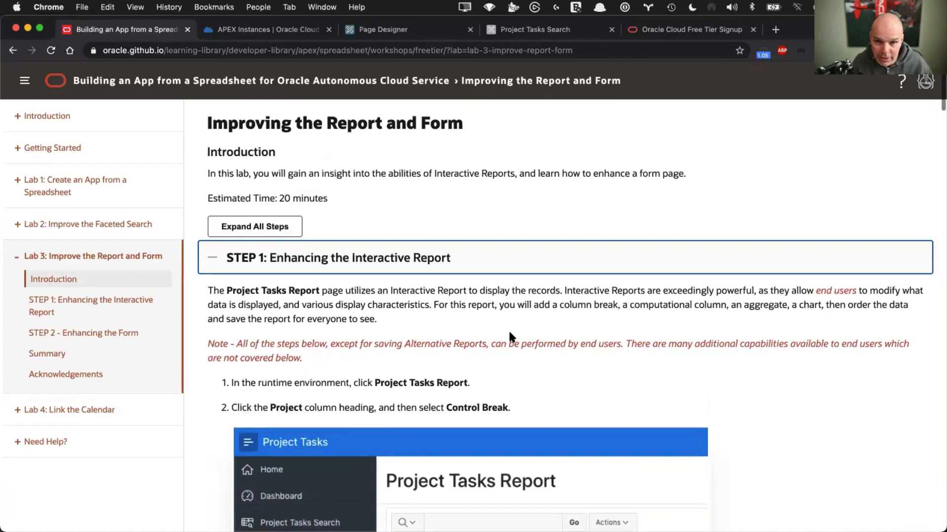
# Open the Project Tasks Report page in the running app and collapse the navigation sidebar
pyautogui.click(522, 30)
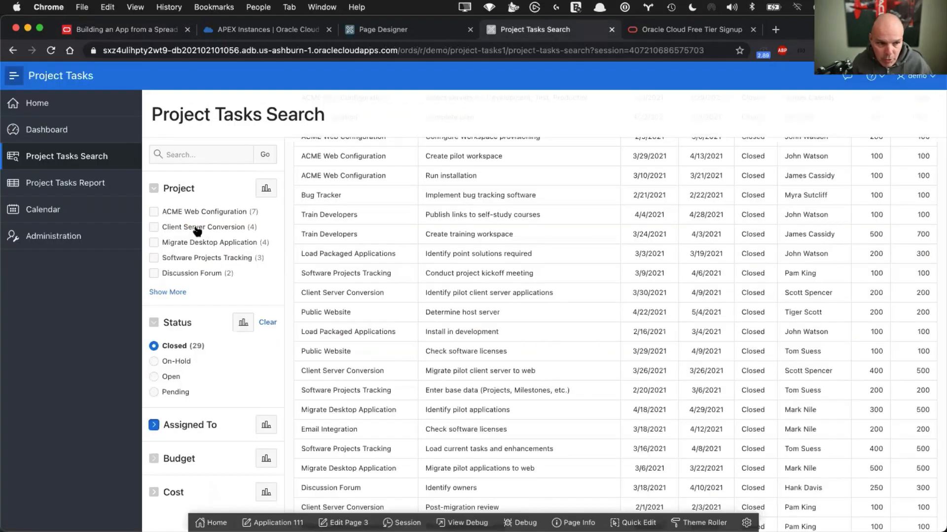
pyautogui.click(60, 185)
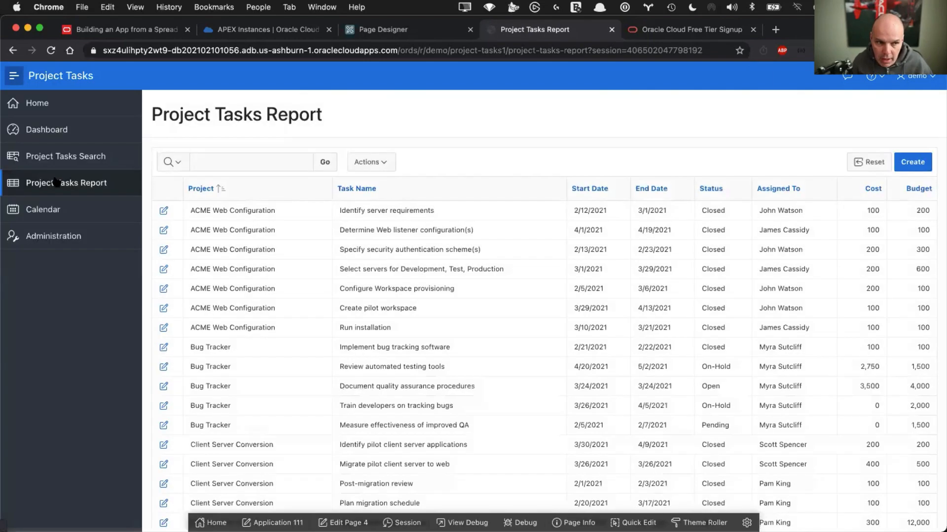
pyautogui.click(14, 76)
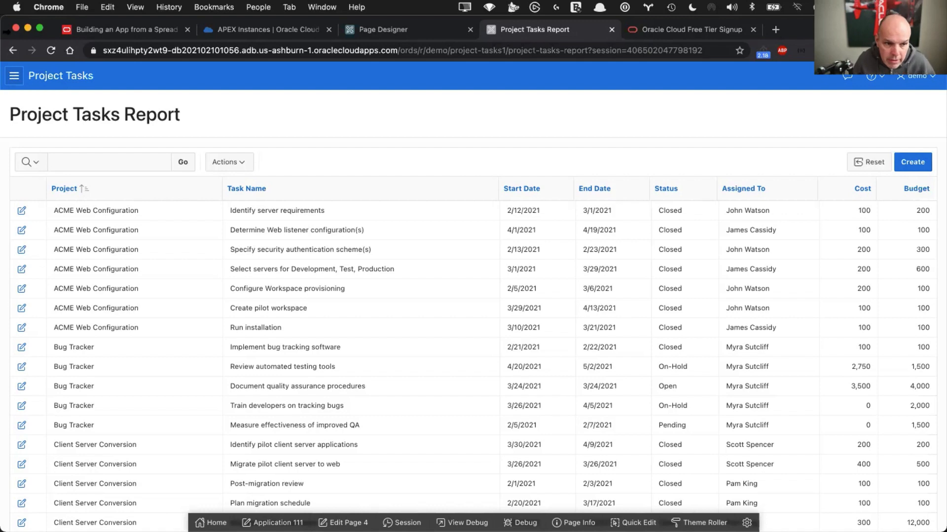
# Group the report rows by Project using a Control Break on the Project column
pyautogui.click(170, 195)
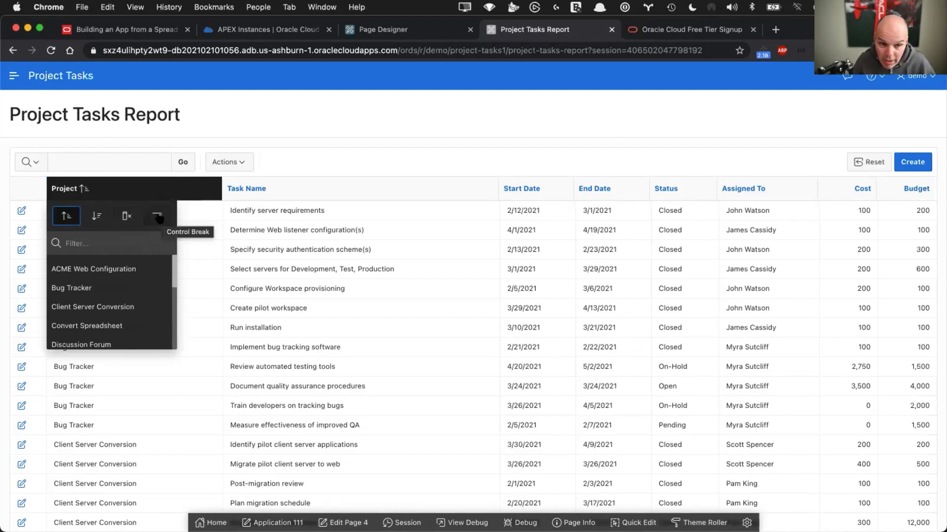
pyautogui.click(282, 168)
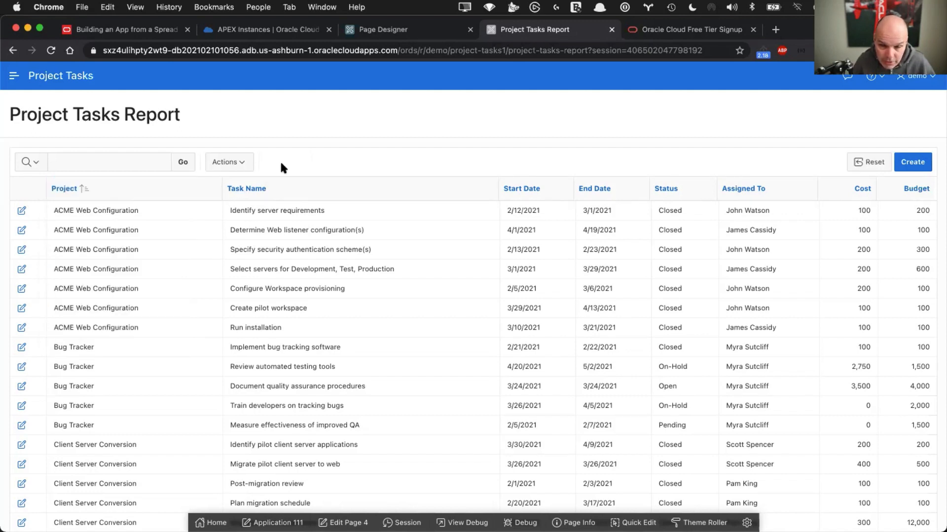
pyautogui.click(158, 192)
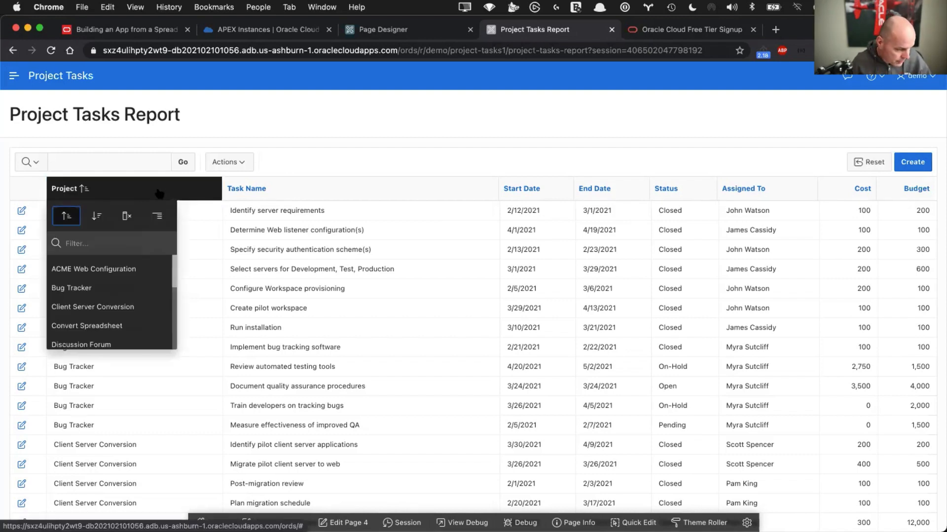
pyautogui.click(157, 217)
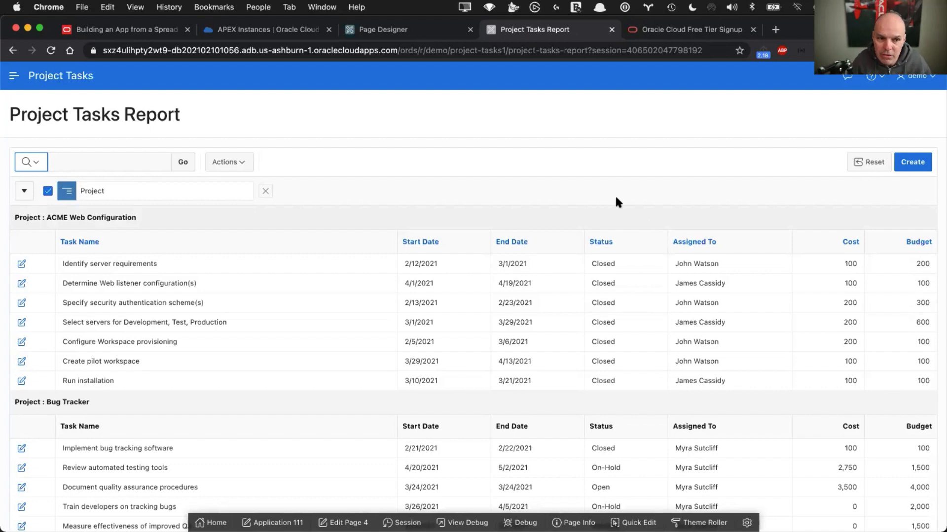
pyautogui.click(236, 160)
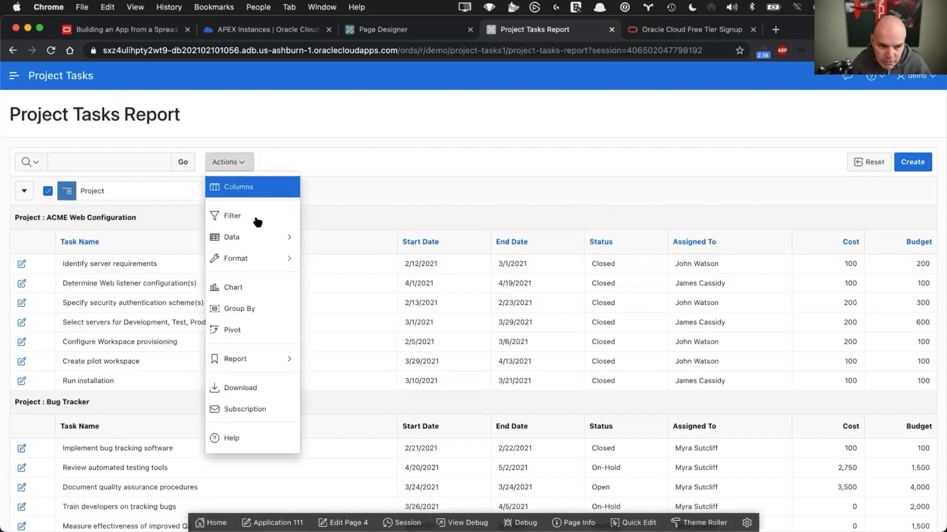
pyautogui.moveTo(257, 234)
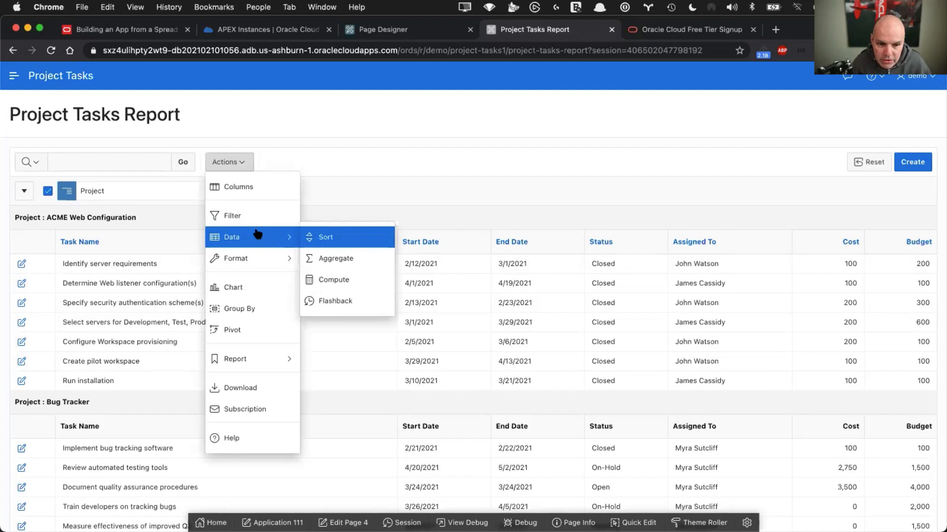
# Start a computed column labelled 'Budget V Cost' with the $5,234.10 format mask
pyautogui.click(325, 279)
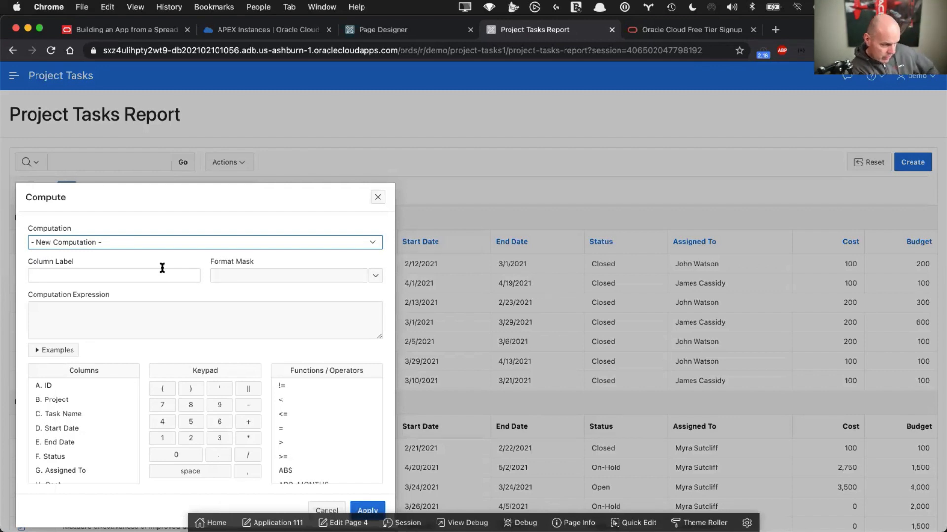
pyautogui.click(133, 274)
pyautogui.write('Budget V')
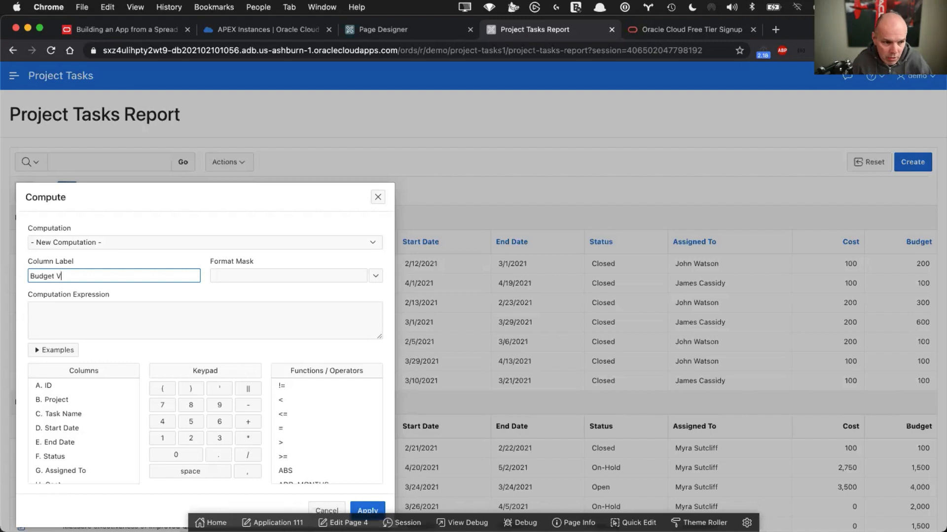
pyautogui.write('Cost')
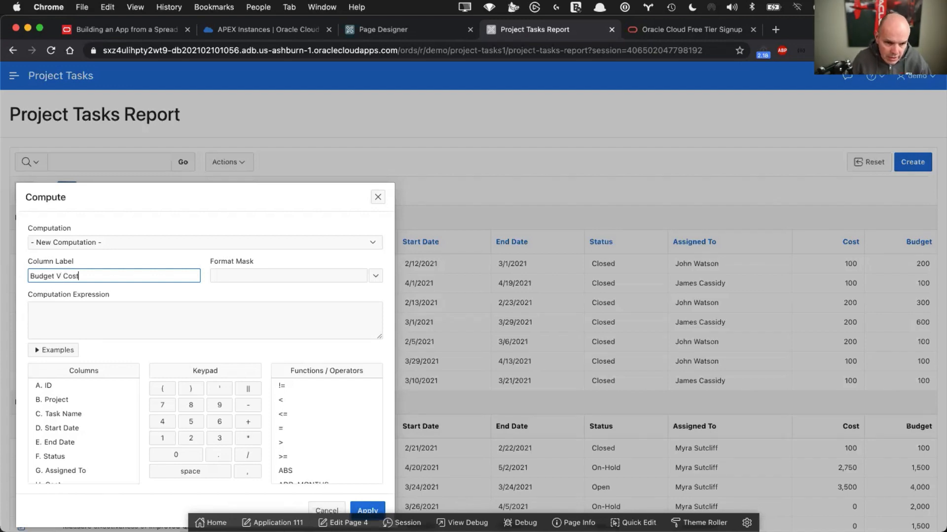
pyautogui.click(375, 276)
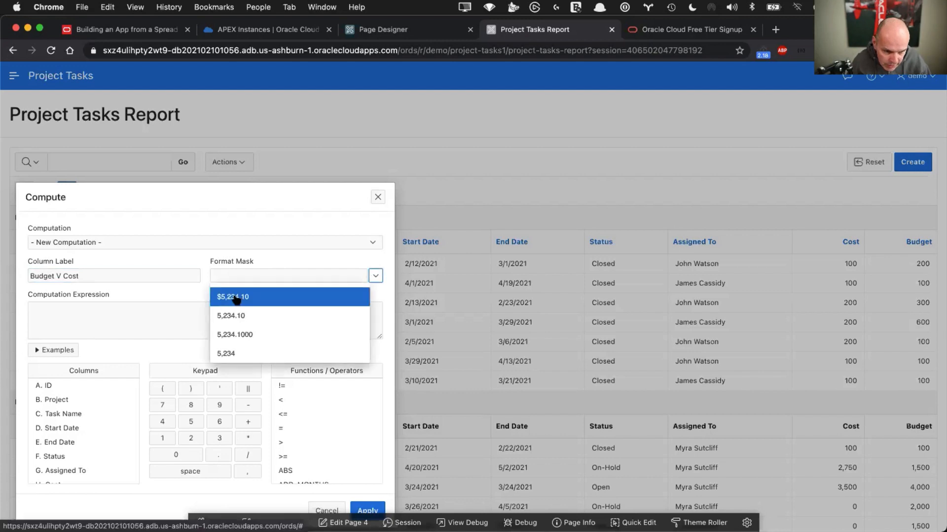
pyautogui.click(235, 297)
pyautogui.click(140, 308)
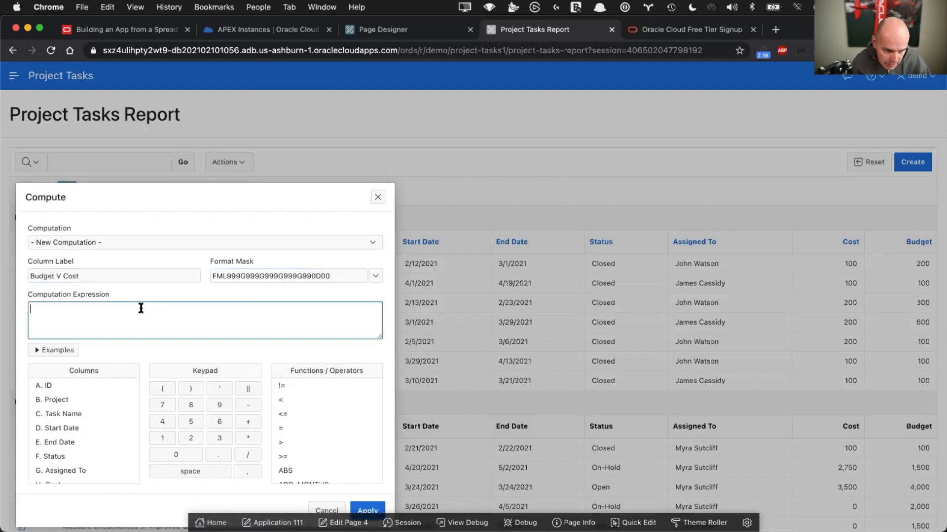
# Enter the expression I - H (Budget minus Cost) and apply the computed column
pyautogui.click(141, 309)
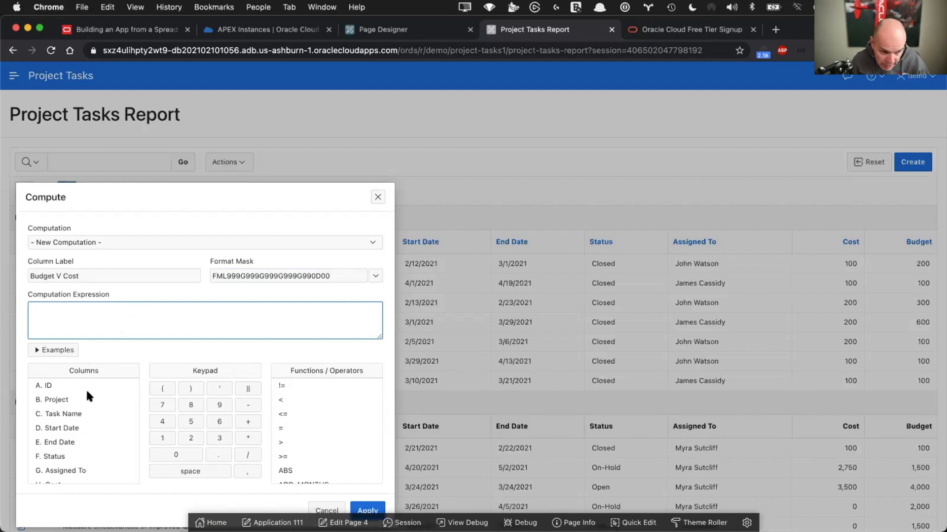
pyautogui.scroll(-1, 69, 424)
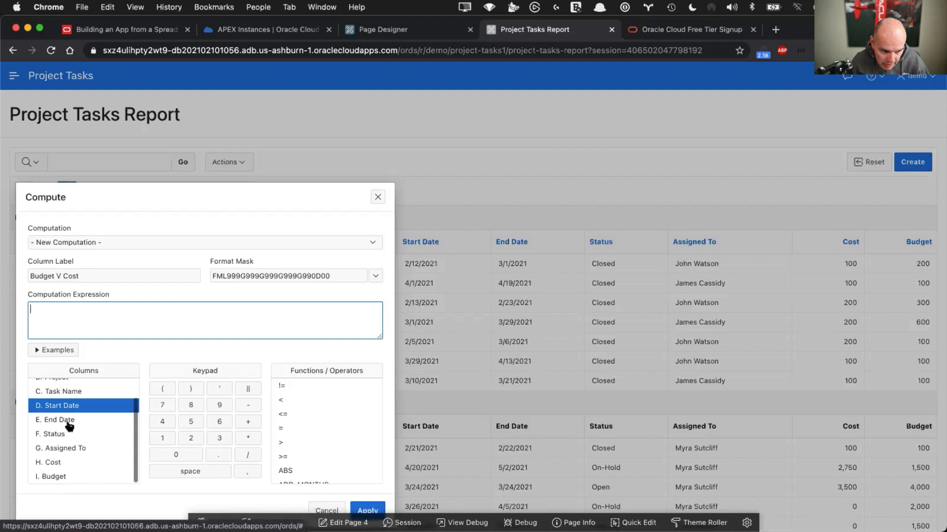
pyautogui.click(52, 479)
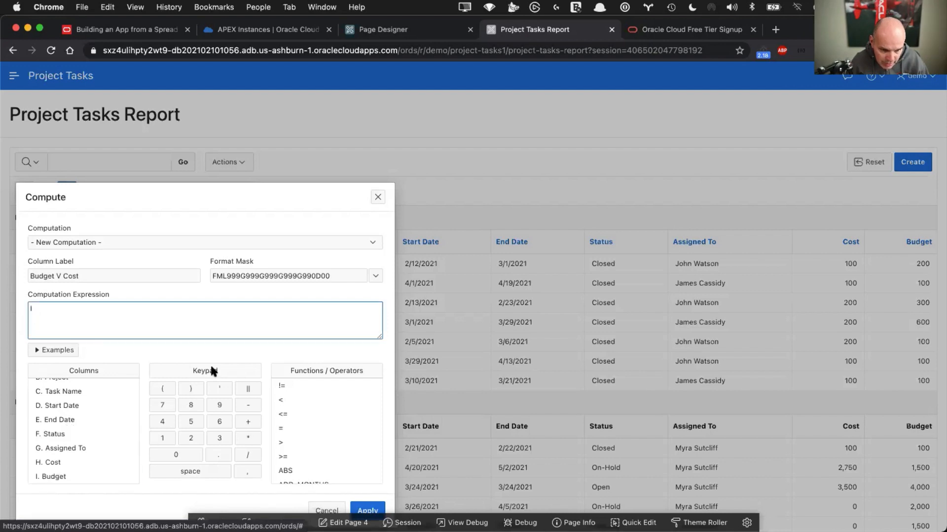
pyautogui.click(248, 405)
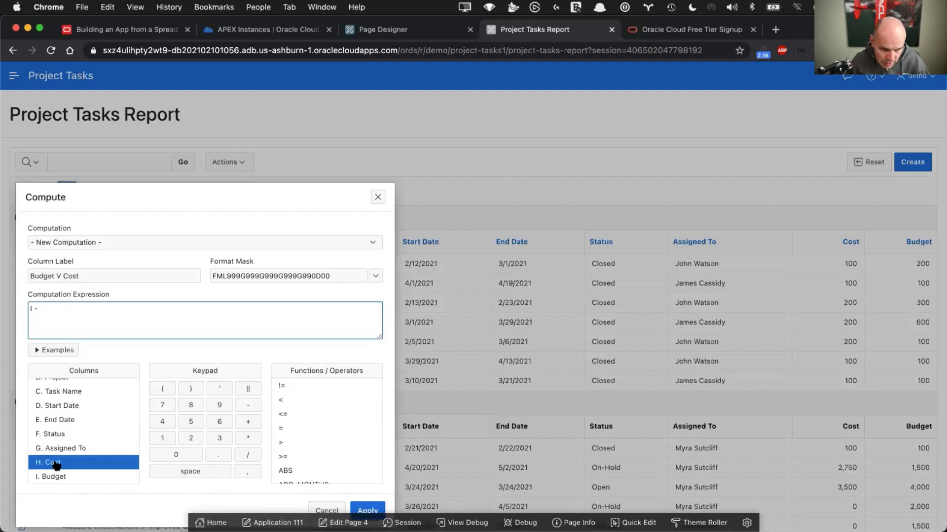
pyautogui.click(57, 463)
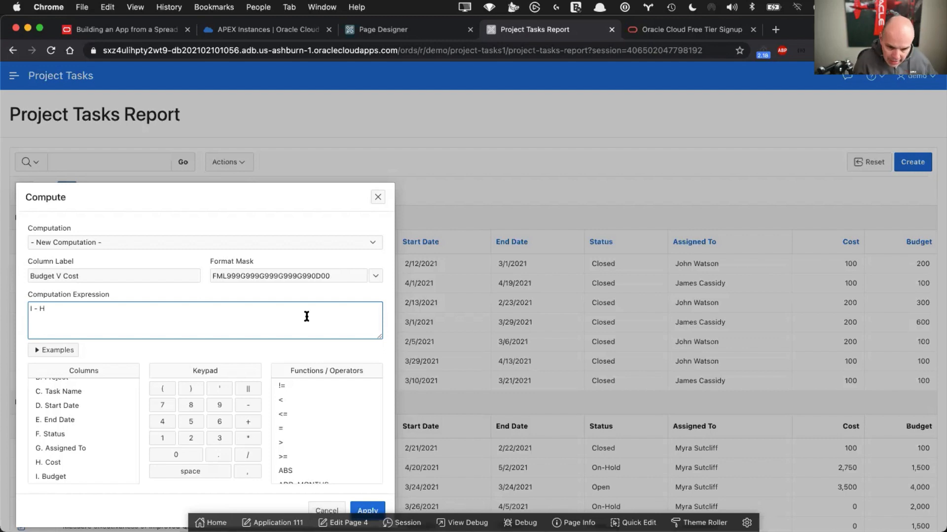
pyautogui.click(369, 510)
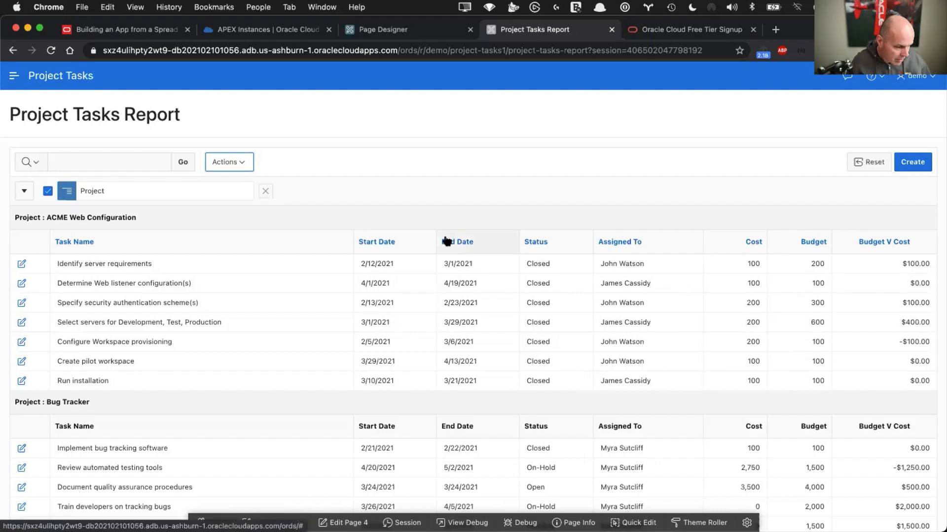
# Add a Sum aggregate on the Budget V Cost column
pyautogui.click(235, 164)
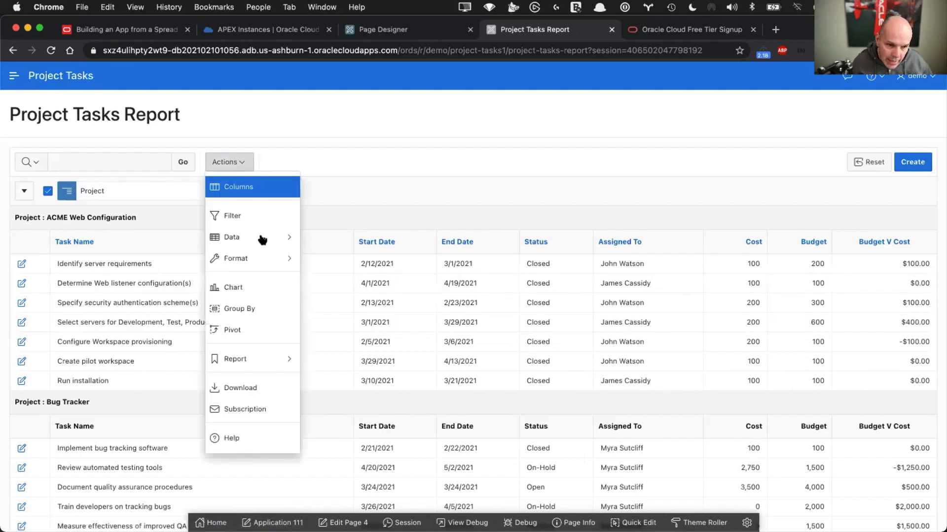
pyautogui.moveTo(258, 237)
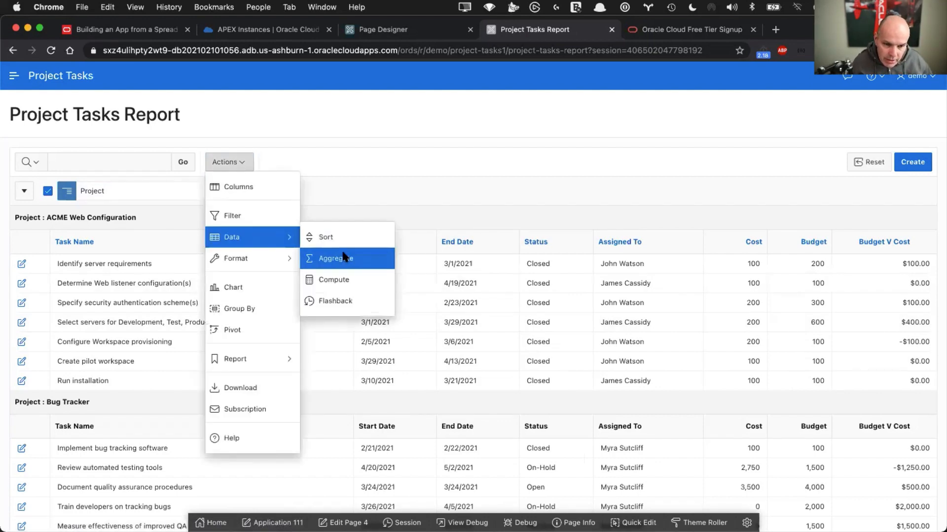
pyautogui.click(342, 257)
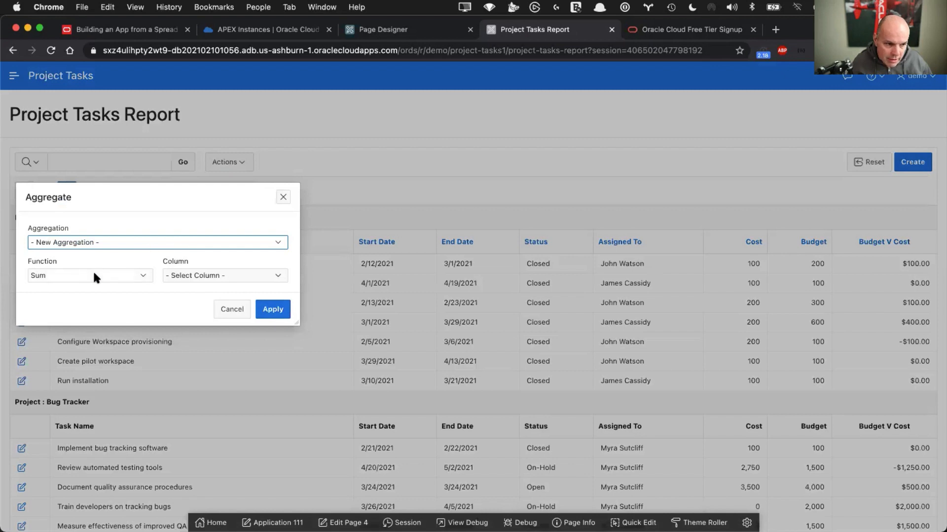
pyautogui.click(94, 275)
pyautogui.click(94, 272)
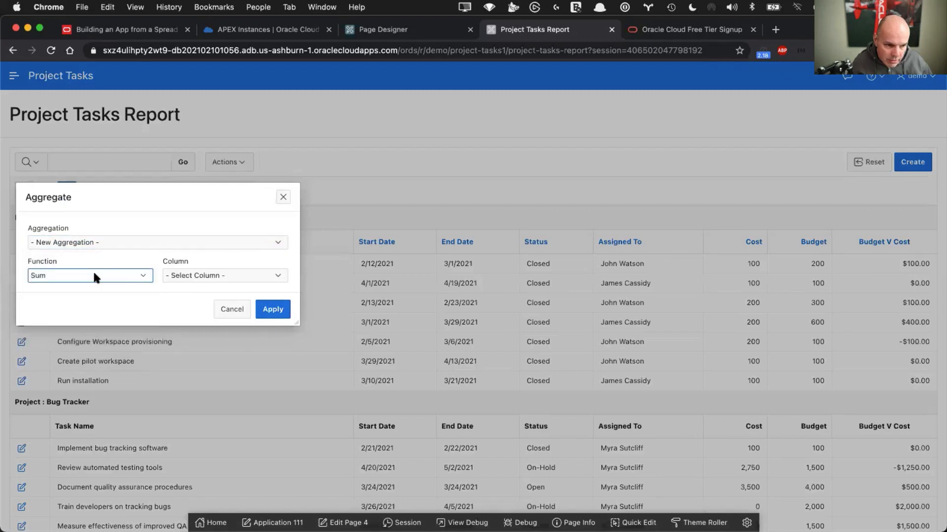
pyautogui.click(212, 276)
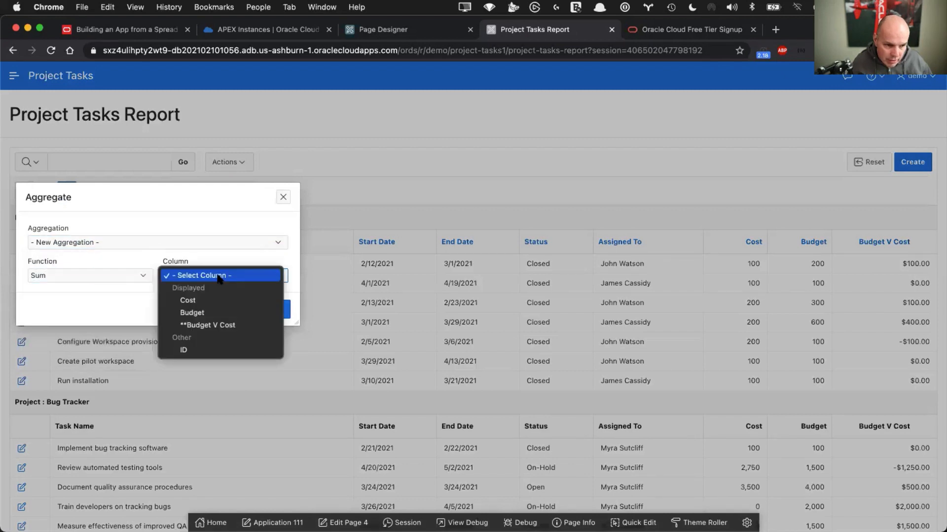
pyautogui.click(215, 322)
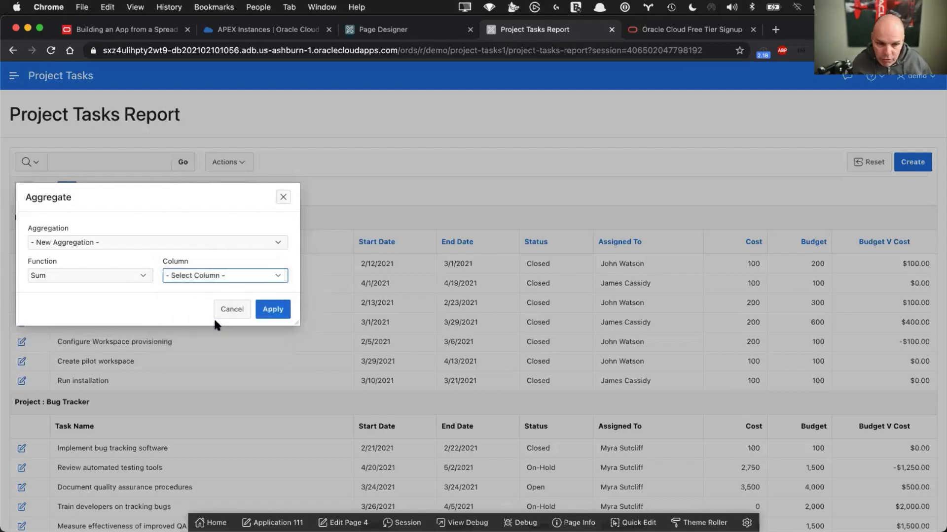
pyautogui.click(273, 310)
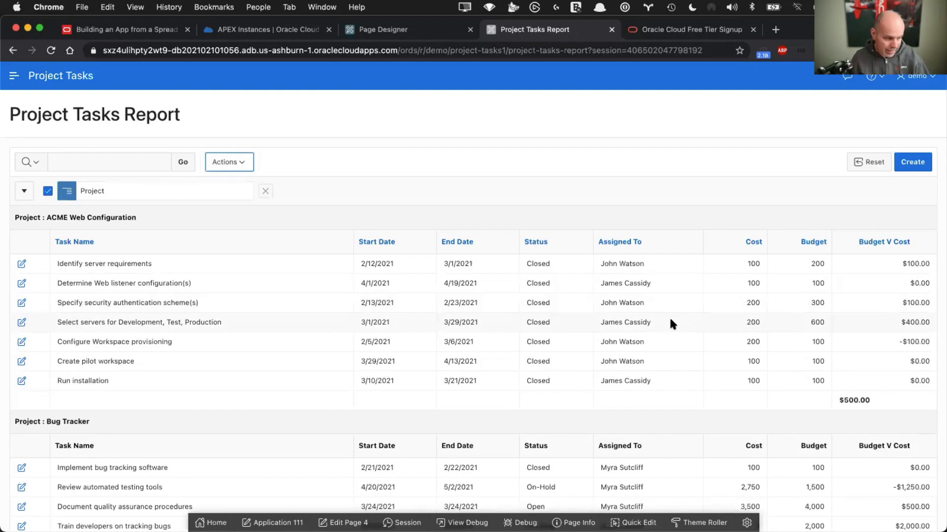
# Review the per-project totals, such as $500.00 for ACME Web Configuration
pyautogui.scroll(-2, 669, 321)
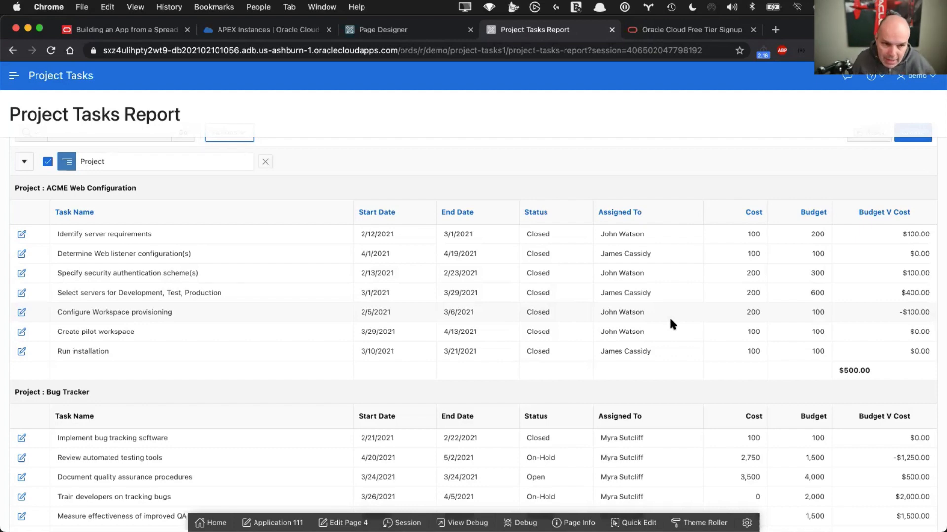
pyautogui.scroll(2, 242, 175)
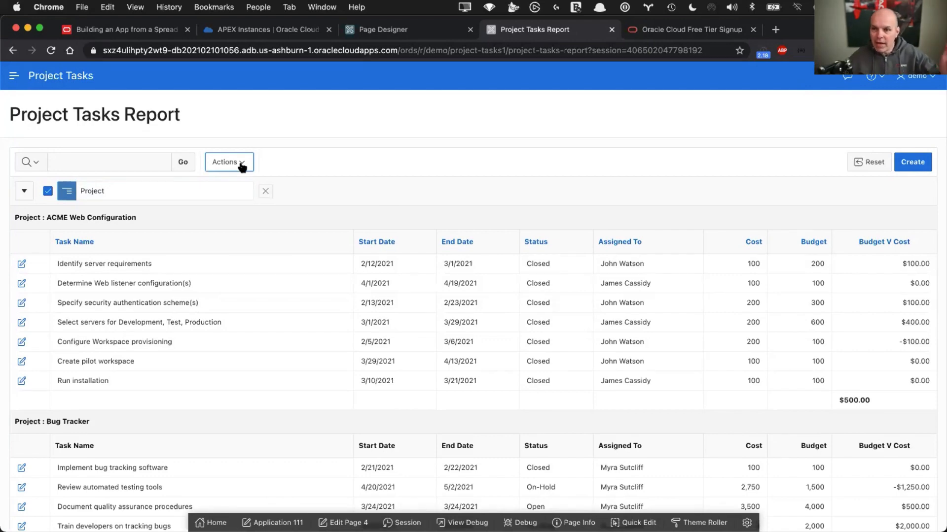
pyautogui.click(241, 168)
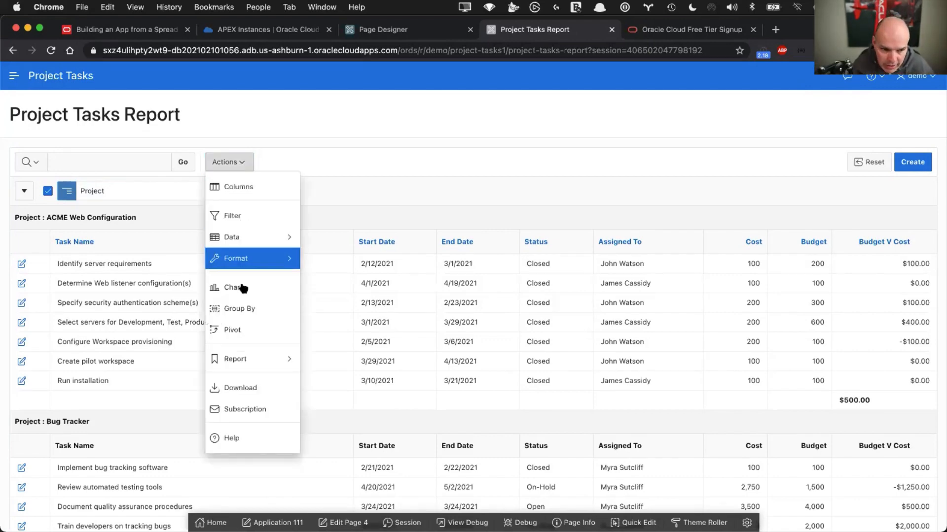
pyautogui.click(241, 284)
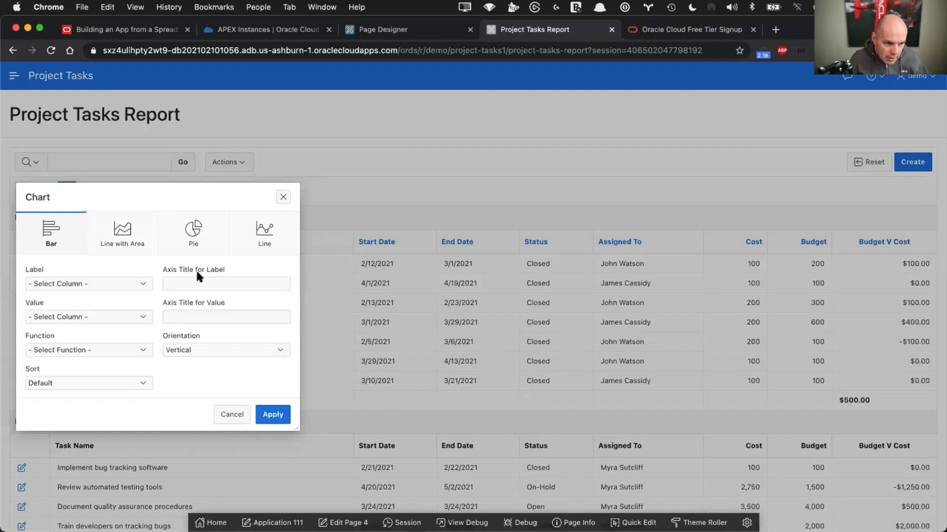
# Set the bar chart's label to Project and value to summed Budget V Cost
pyautogui.click(81, 289)
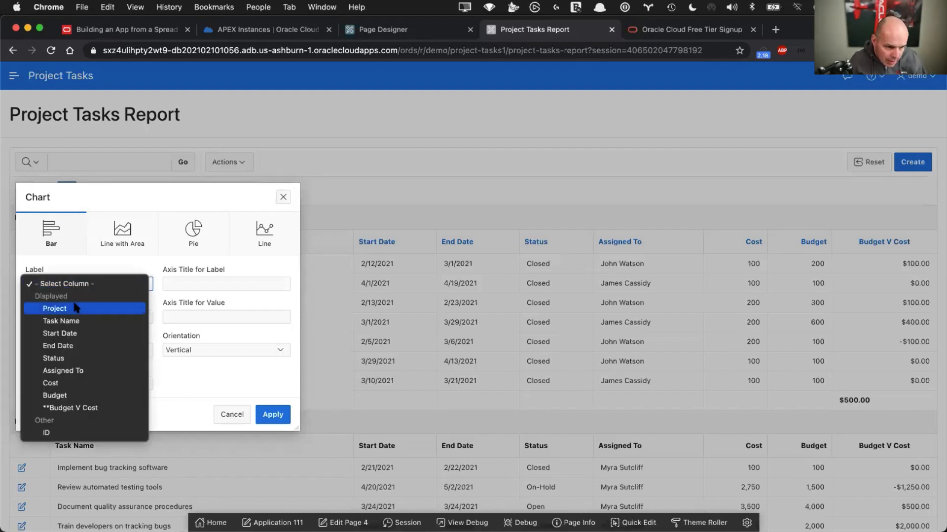
pyautogui.click(75, 310)
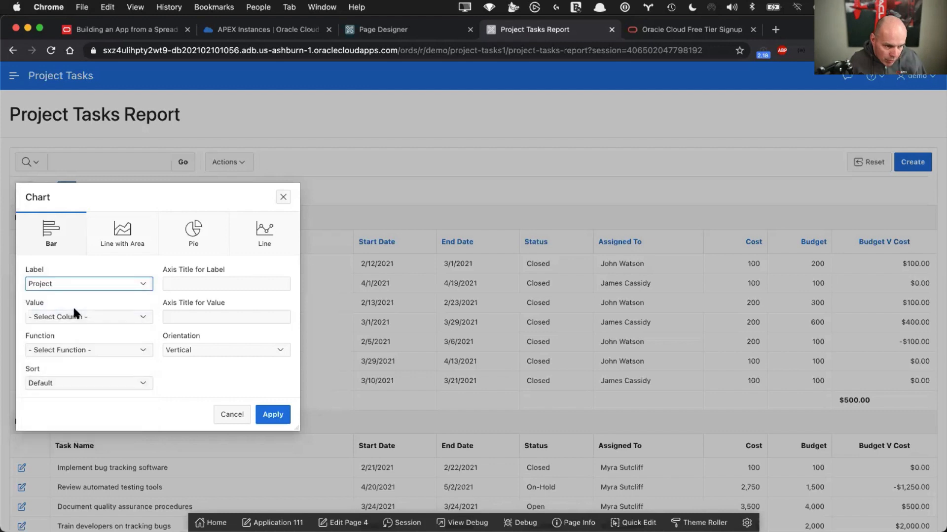
pyautogui.click(71, 317)
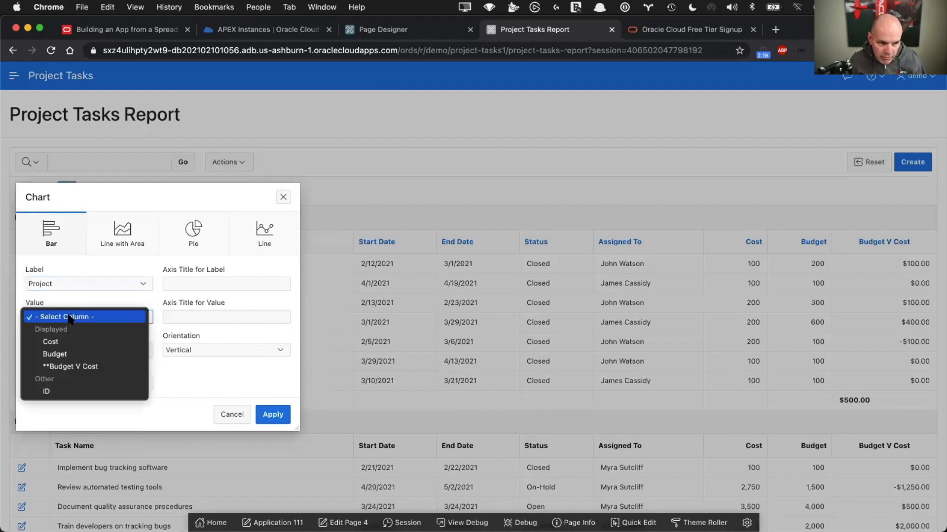
pyautogui.click(75, 366)
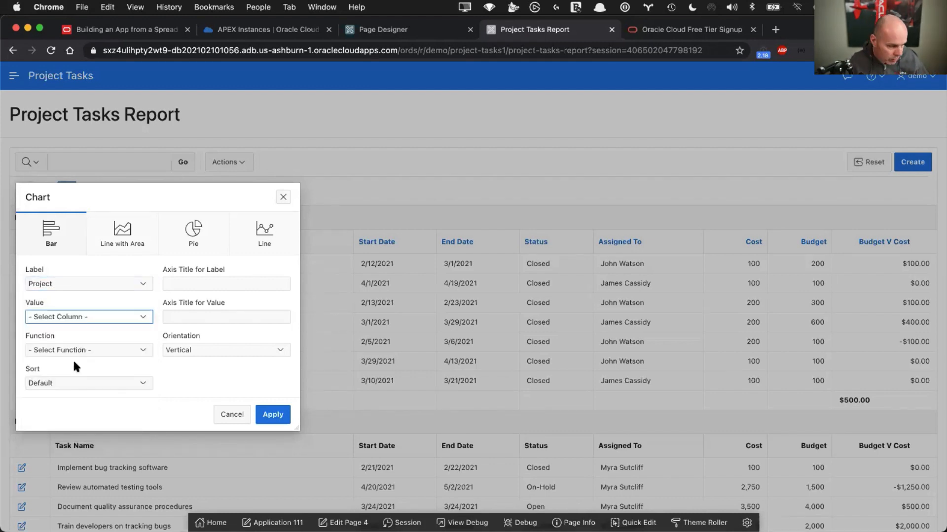
pyautogui.click(61, 343)
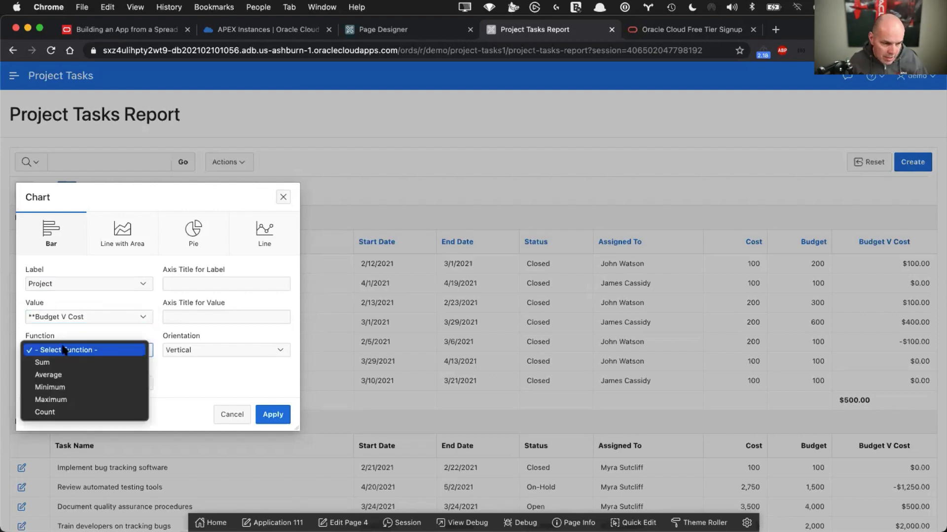
pyautogui.click(67, 365)
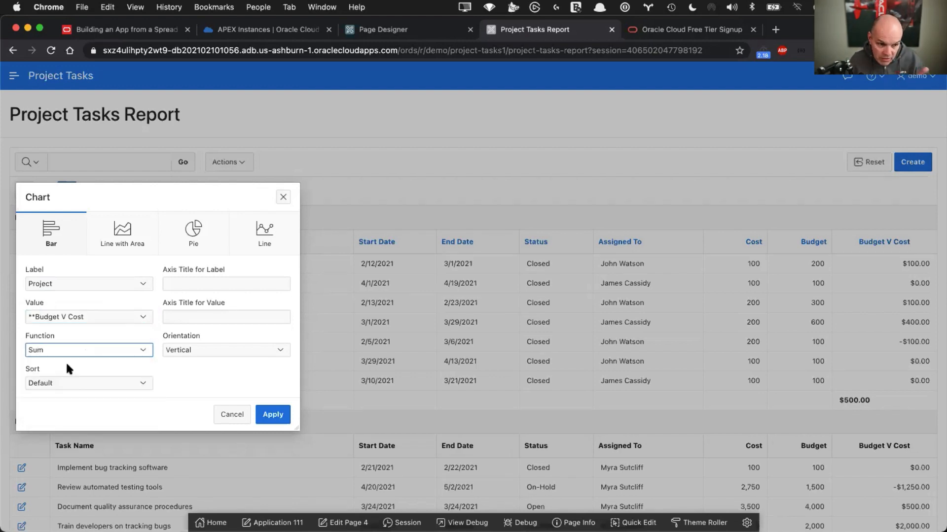
# Sort the bars Label - Ascending, orient them horizontally, and apply the chart
pyautogui.click(73, 382)
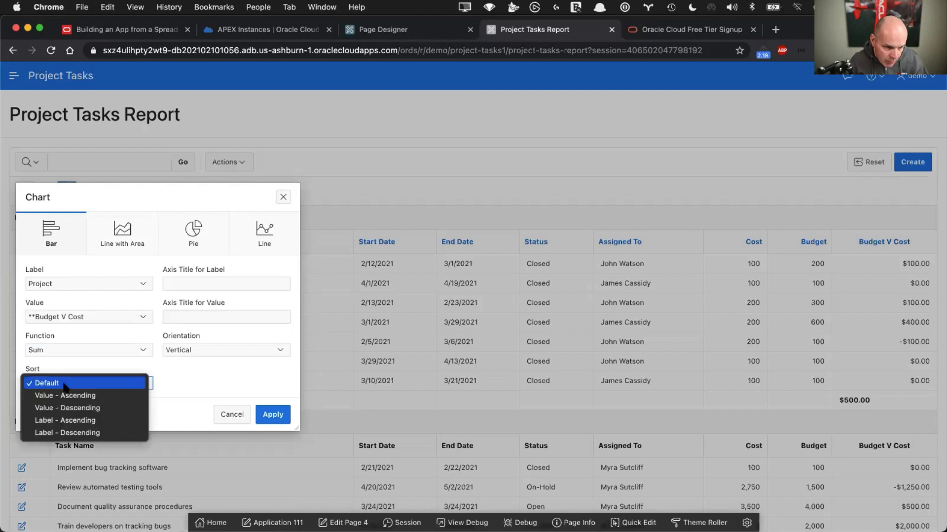
pyautogui.click(63, 420)
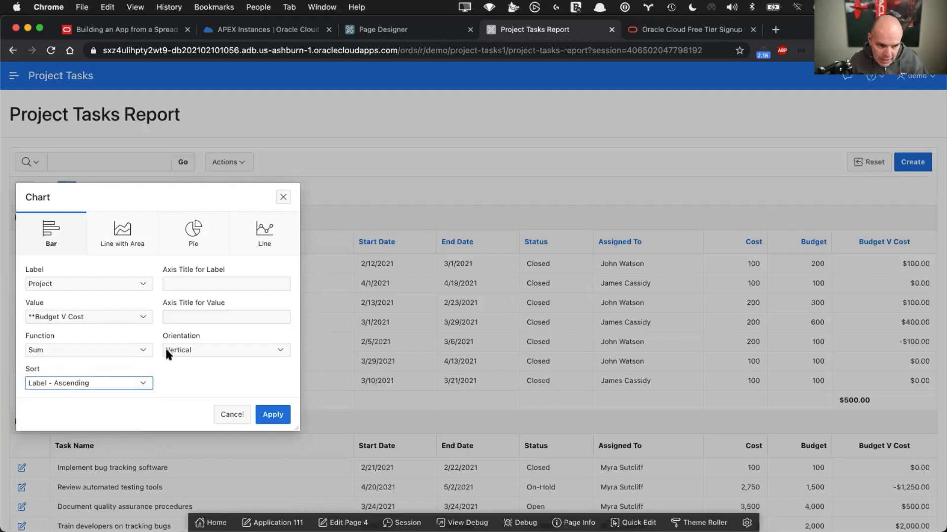
pyautogui.click(191, 349)
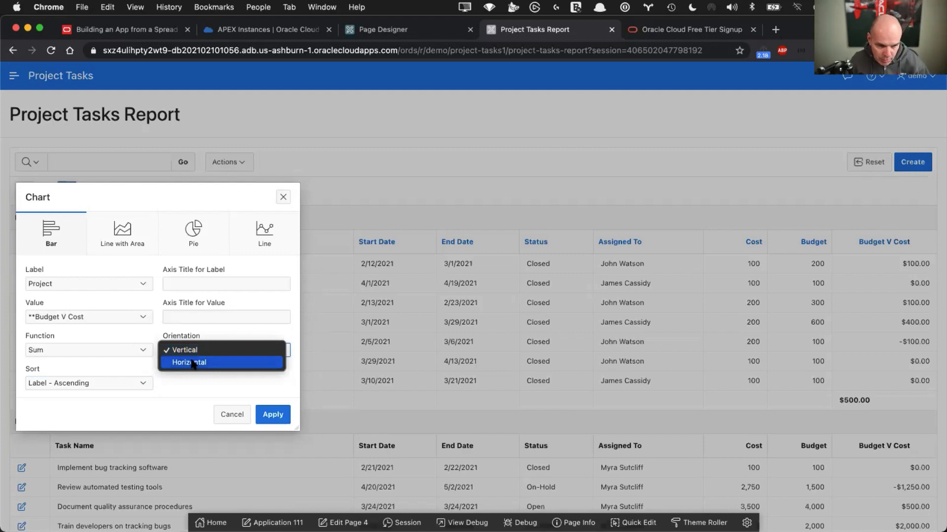
pyautogui.click(192, 364)
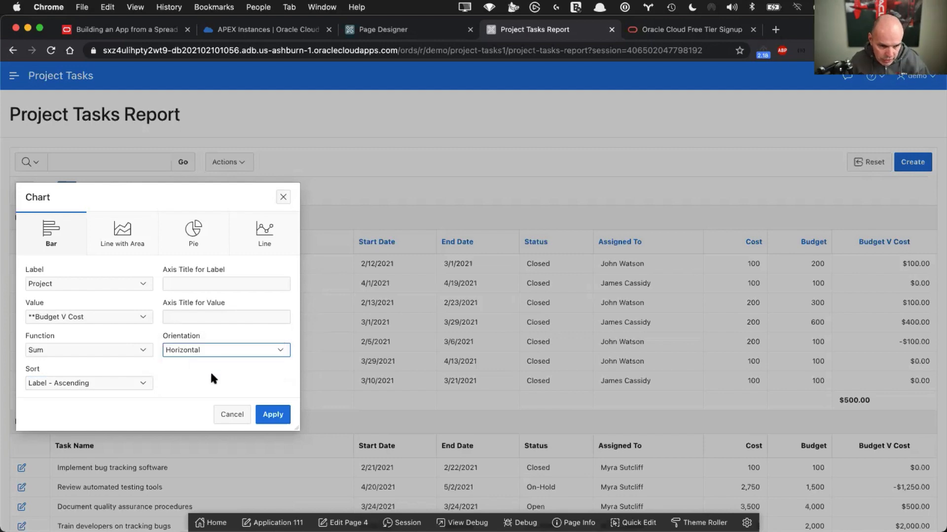
pyautogui.click(275, 415)
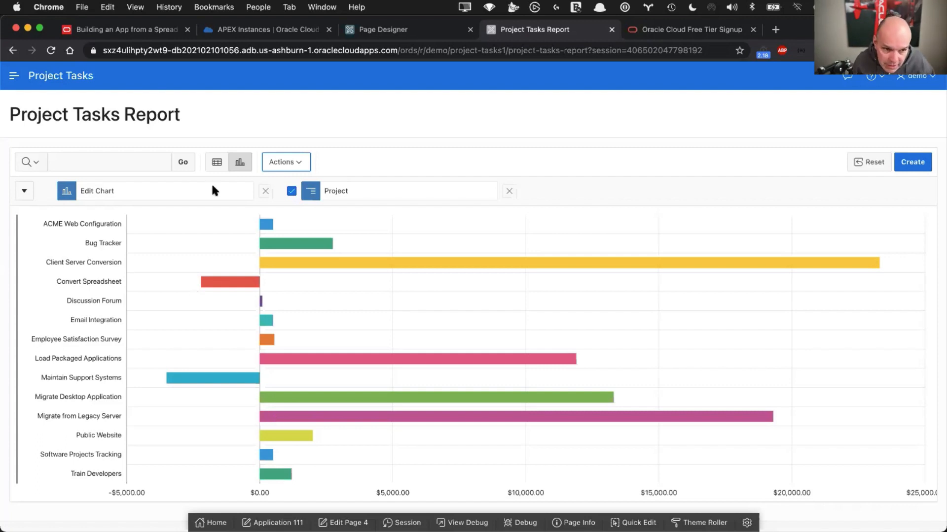
# Preview the Budget V Cost bar chart, then return to the grouped table and open the Actions data options
pyautogui.click(217, 163)
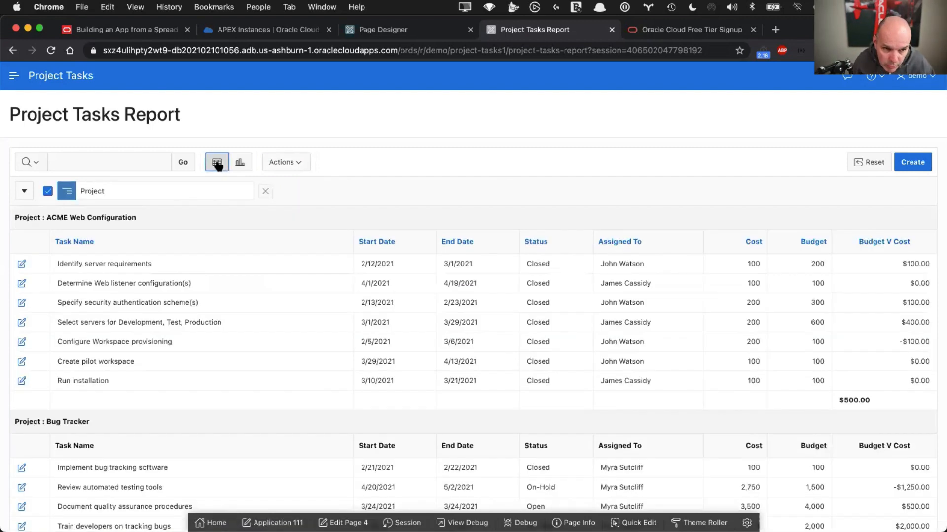
pyautogui.click(240, 164)
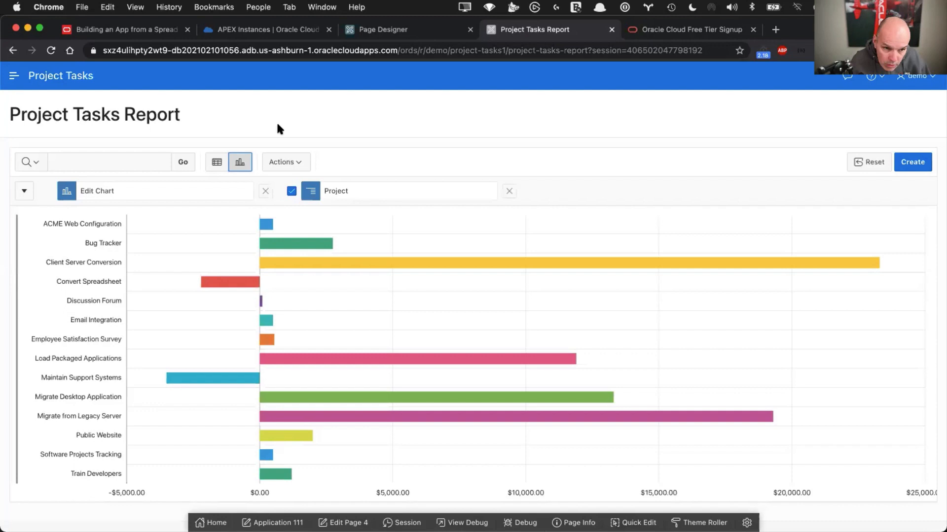
pyautogui.click(217, 162)
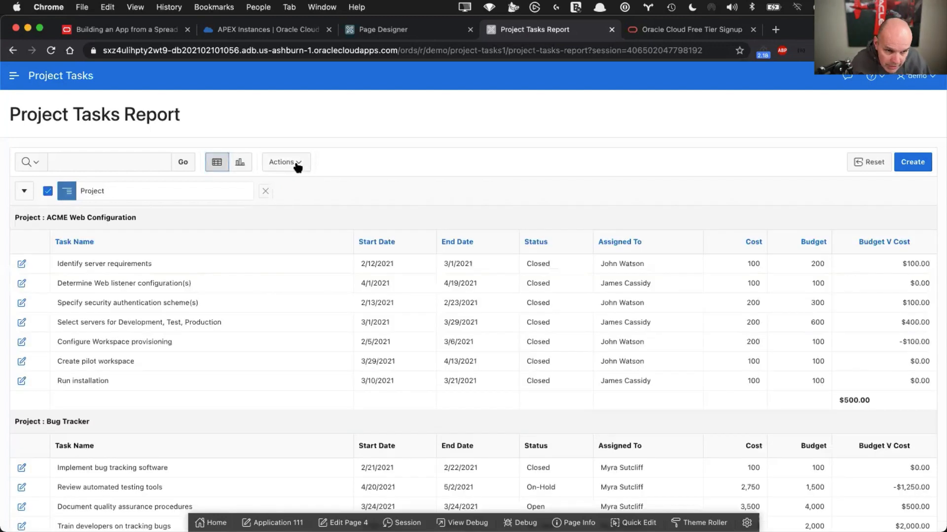
pyautogui.click(295, 163)
# Add Start Date as second sort and End Date as third sort with Nulls Always Last
pyautogui.moveTo(308, 245)
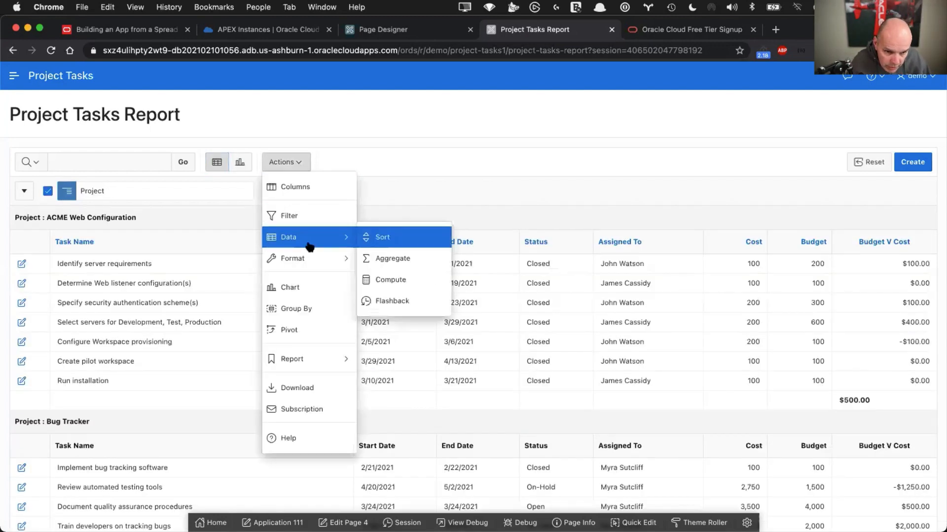
pyautogui.click(380, 239)
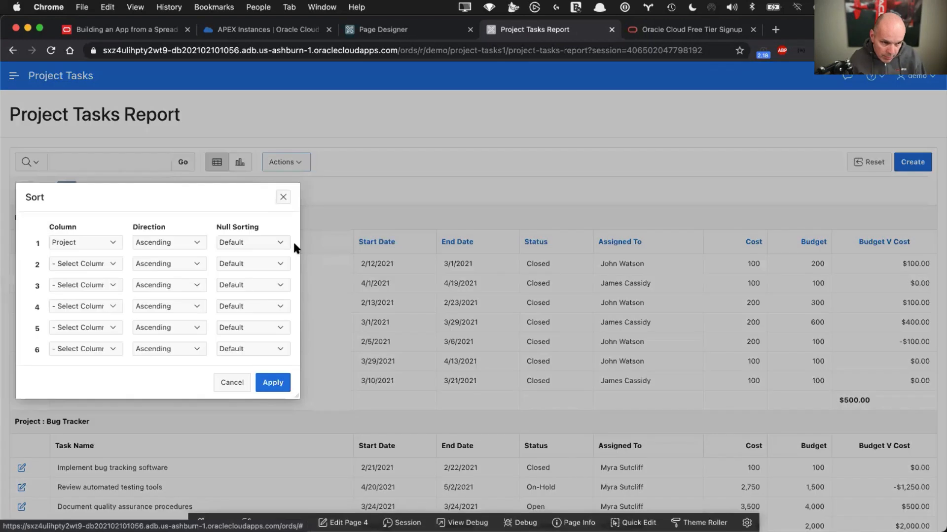
pyautogui.click(97, 260)
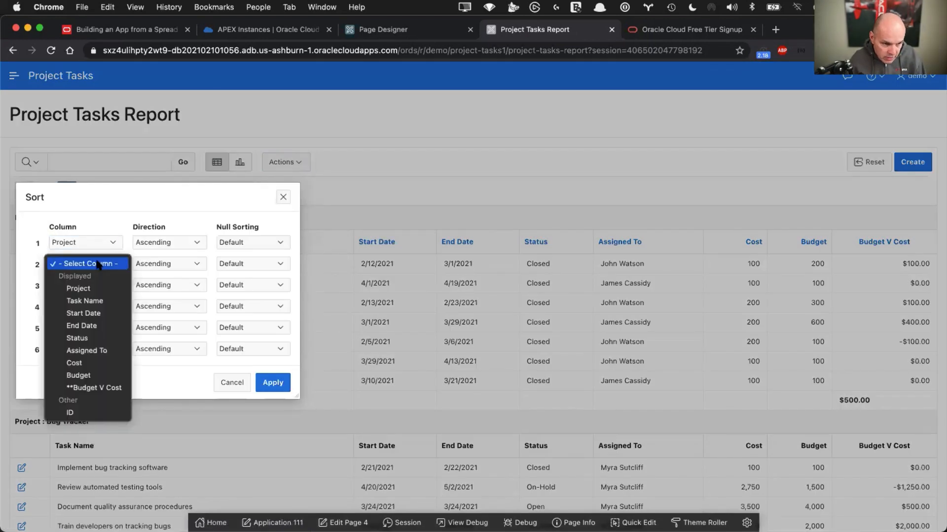
pyautogui.click(99, 314)
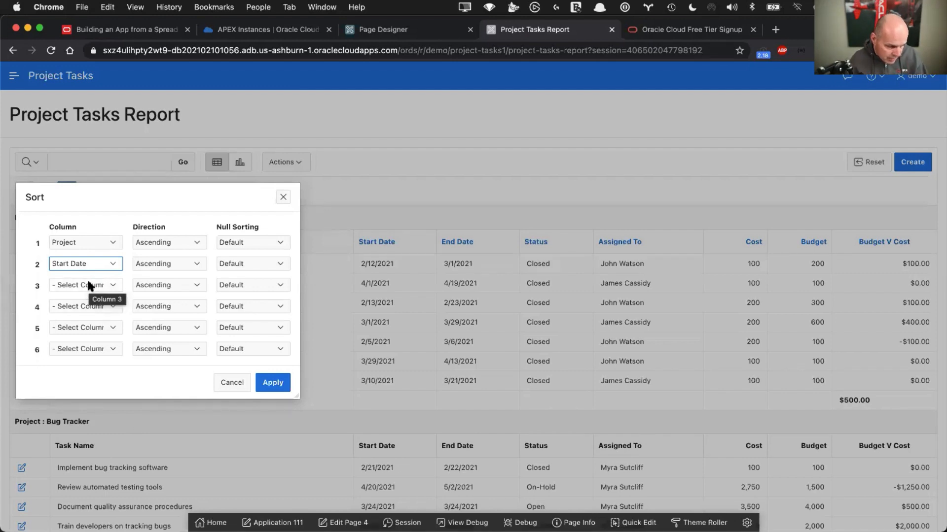
pyautogui.click(90, 286)
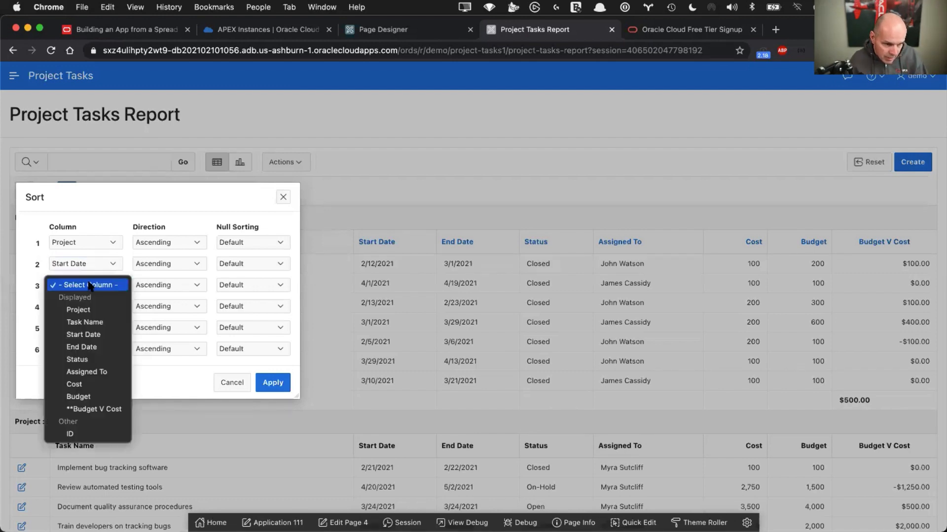
pyautogui.click(90, 347)
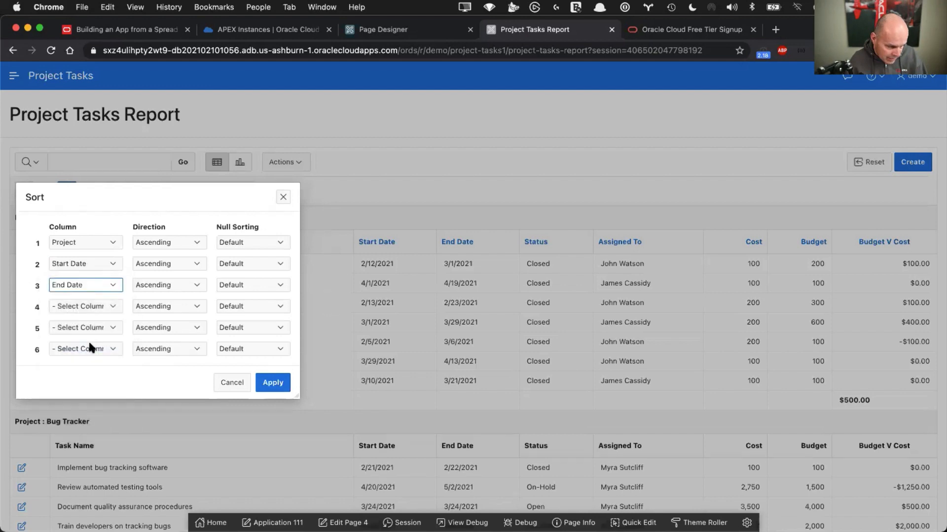
pyautogui.click(256, 284)
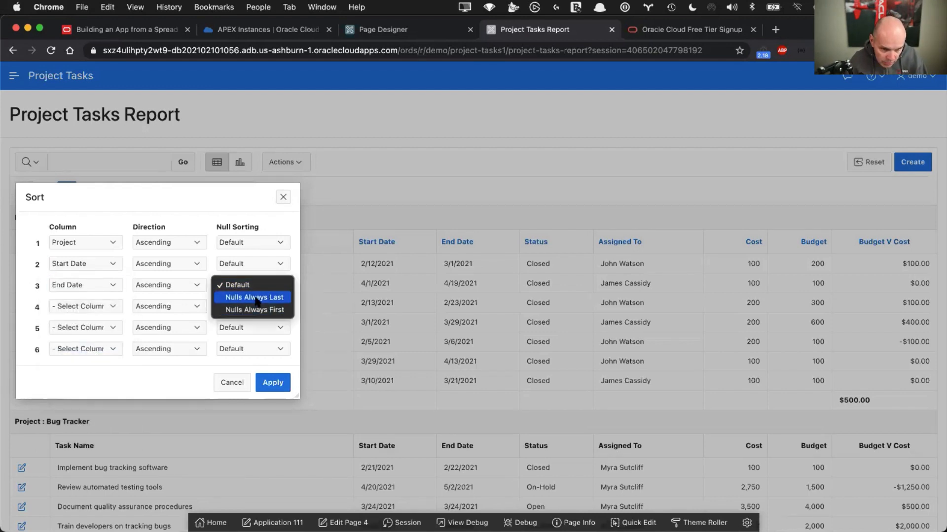
pyautogui.click(256, 297)
pyautogui.click(273, 382)
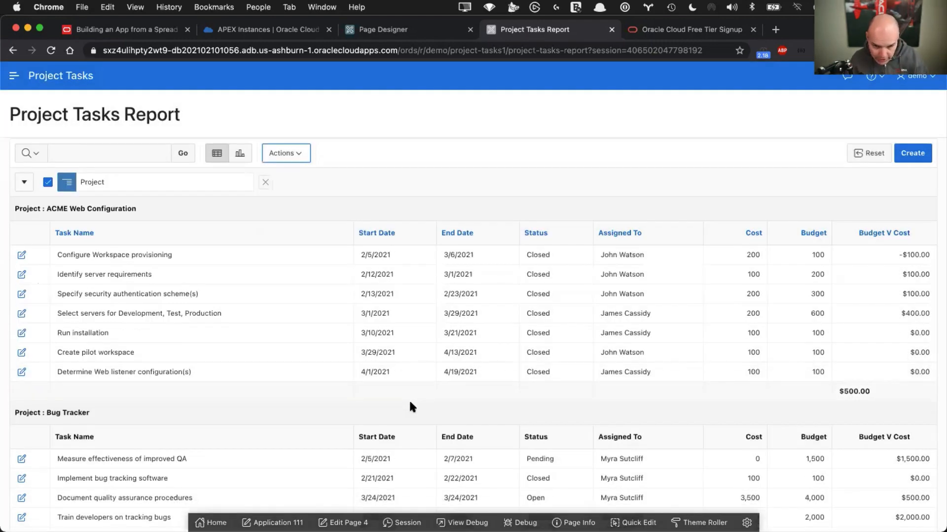
pyautogui.scroll(-1, 410, 403)
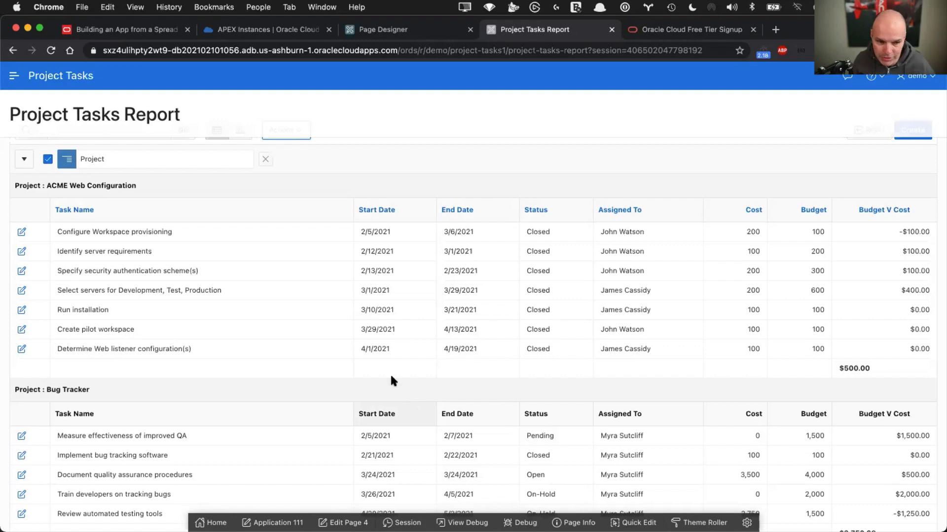
pyautogui.scroll(2, 279, 268)
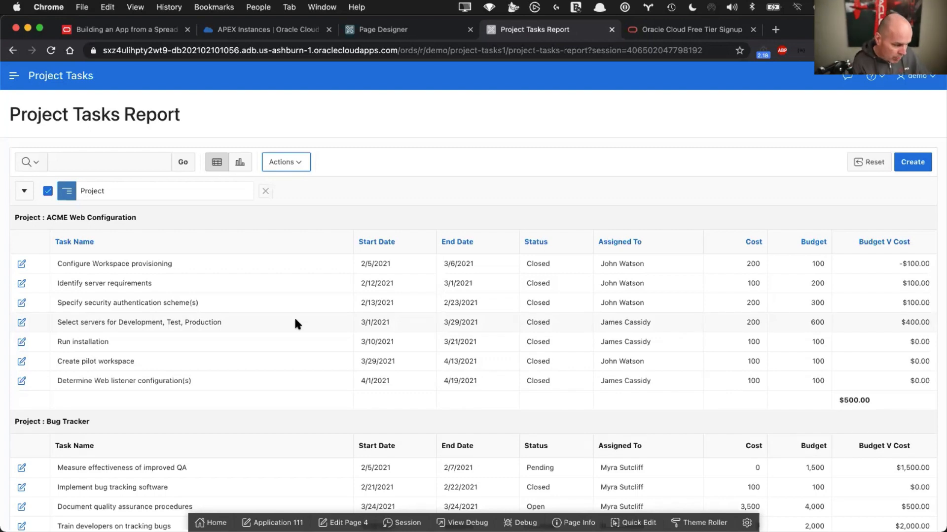
# Save the report under As Default Report Settings, type Alternative, named 'Budget Review'
pyautogui.click(300, 163)
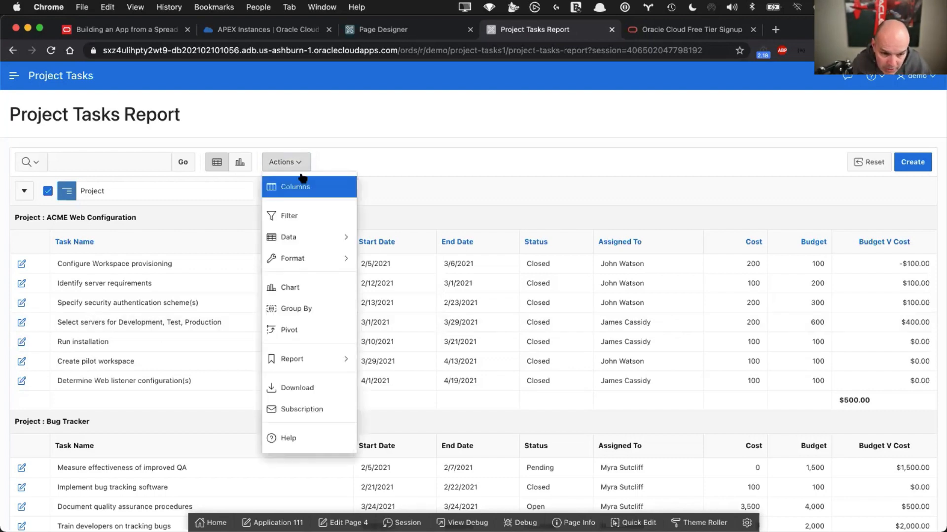
pyautogui.moveTo(318, 356)
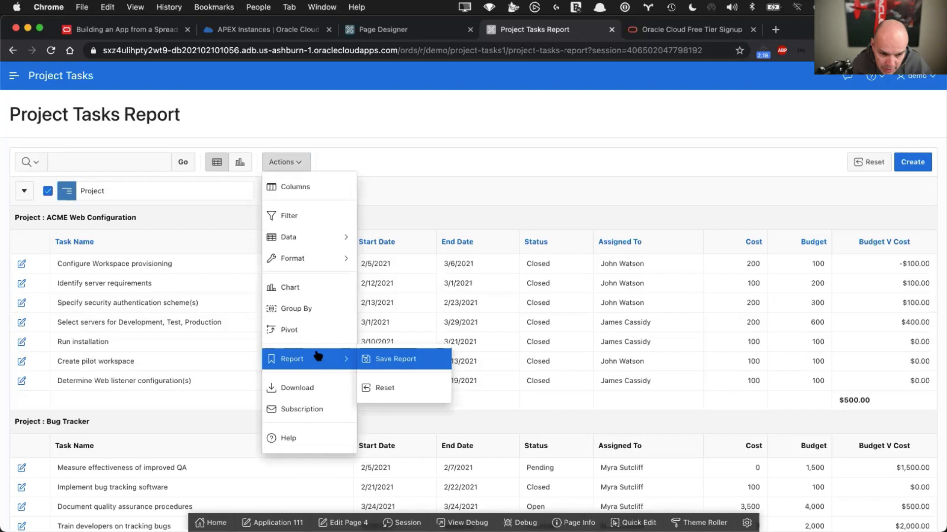
pyautogui.click(395, 362)
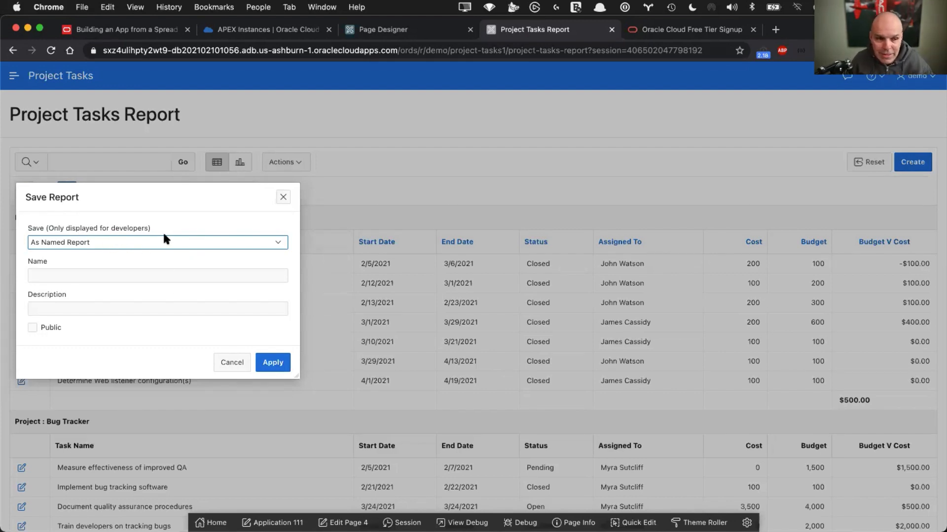
pyautogui.click(147, 244)
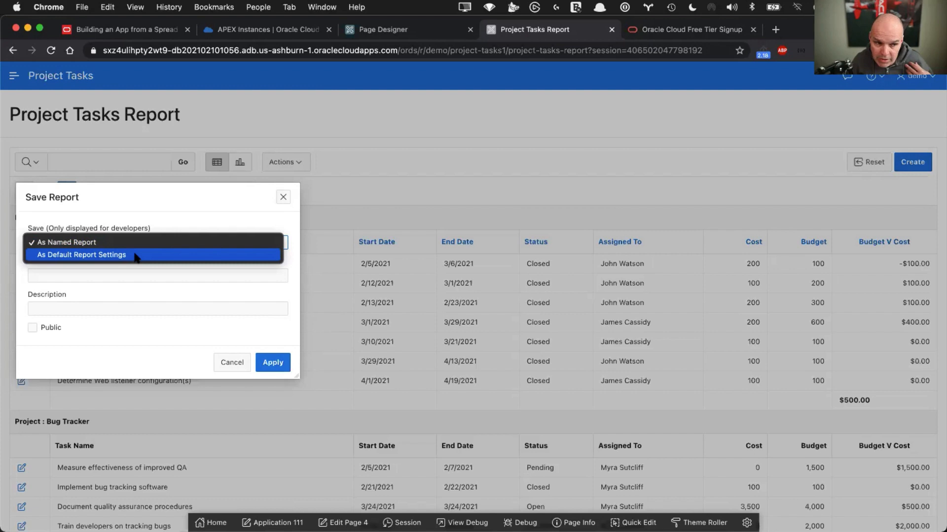
pyautogui.click(135, 255)
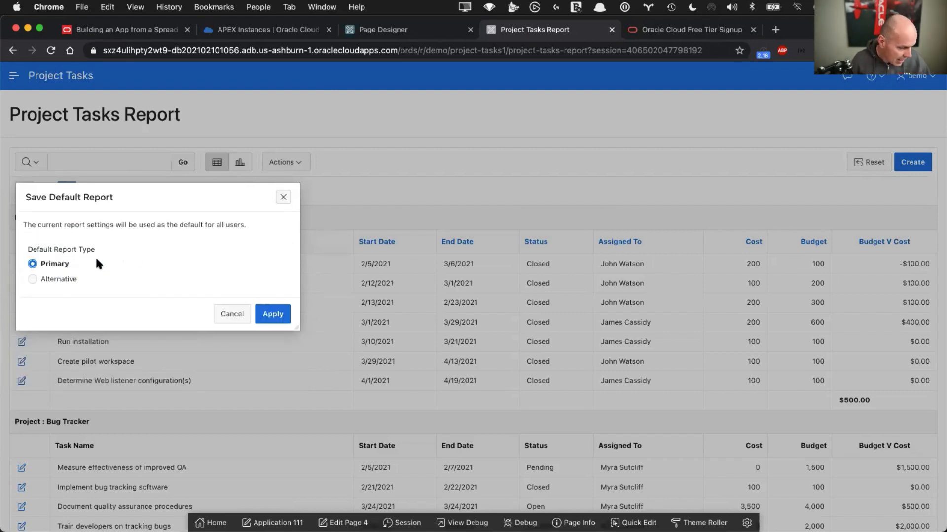
pyautogui.click(33, 279)
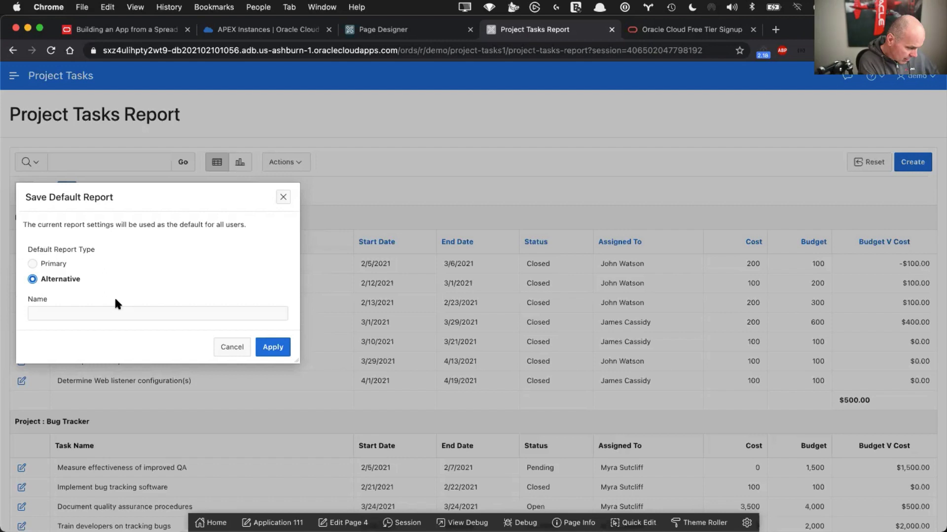
pyautogui.click(109, 315)
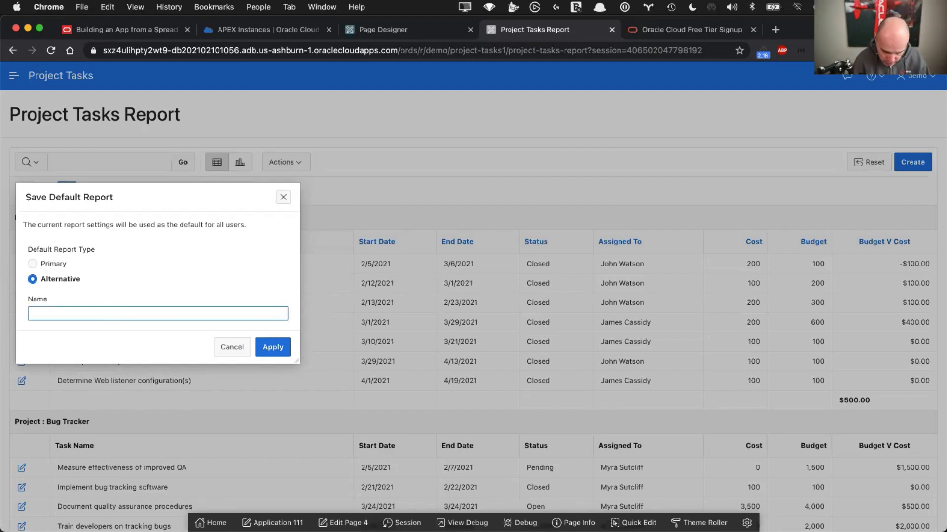
pyautogui.write('Budget Re')
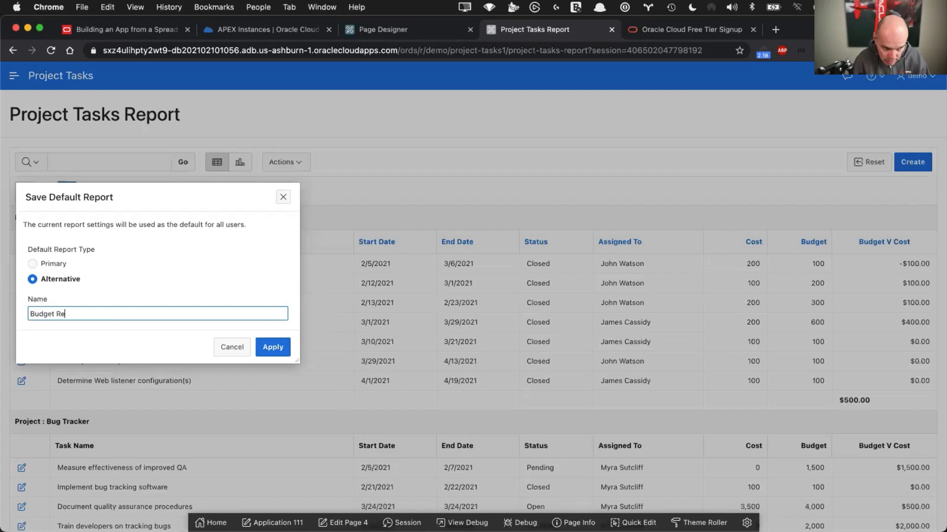
pyautogui.write('view')
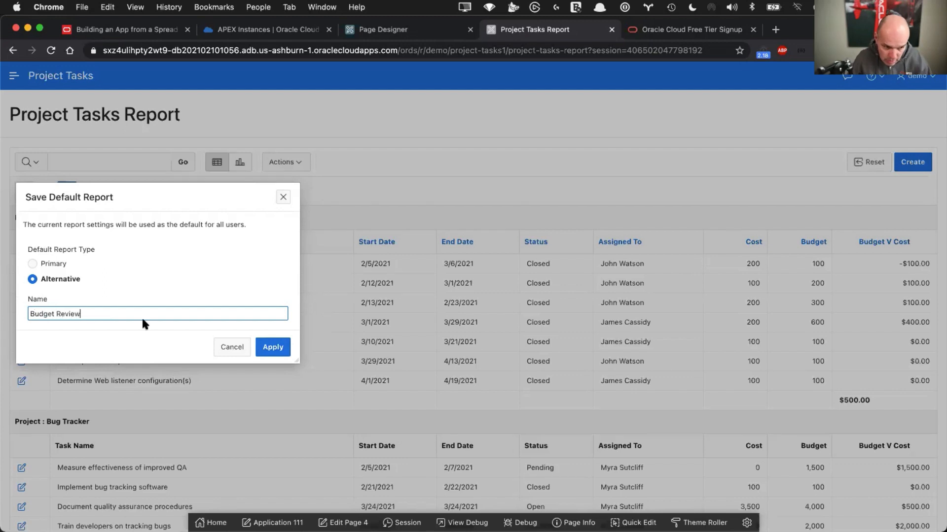
pyautogui.click(277, 347)
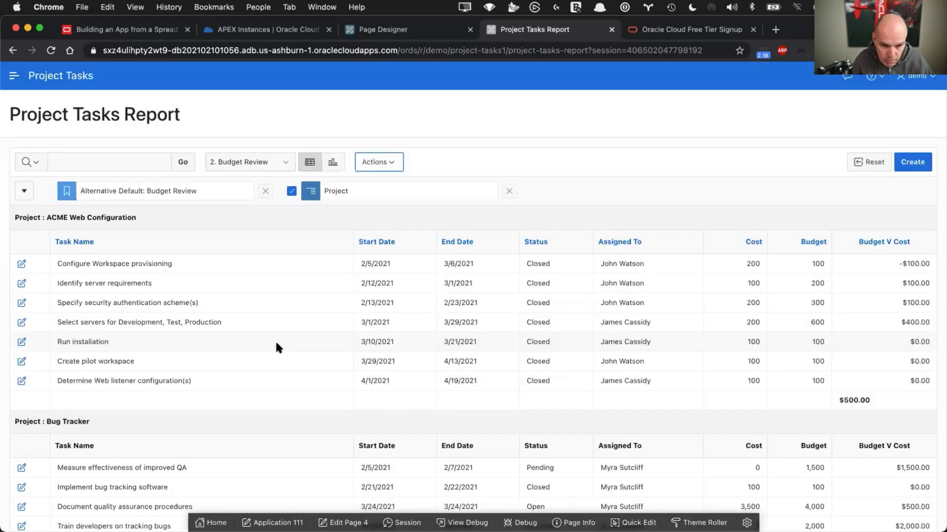
pyautogui.click(259, 159)
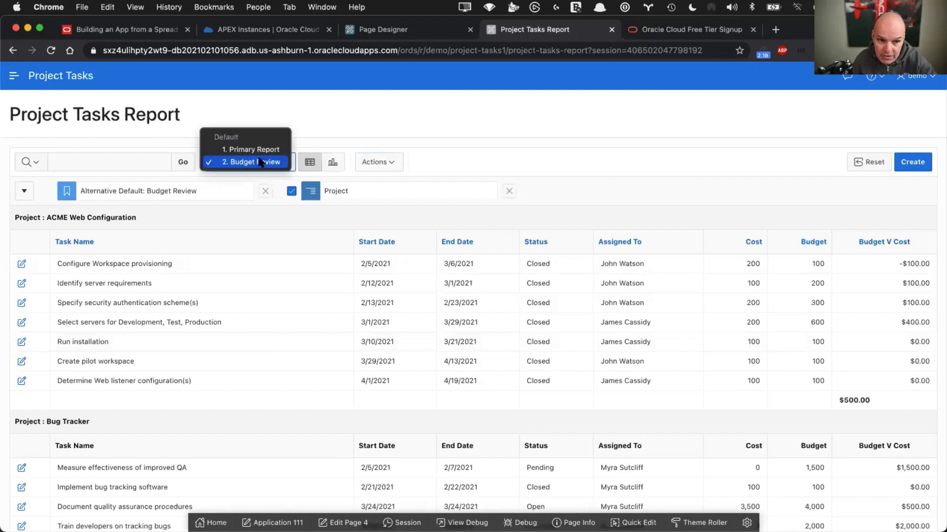
pyautogui.click(258, 159)
pyautogui.click(258, 158)
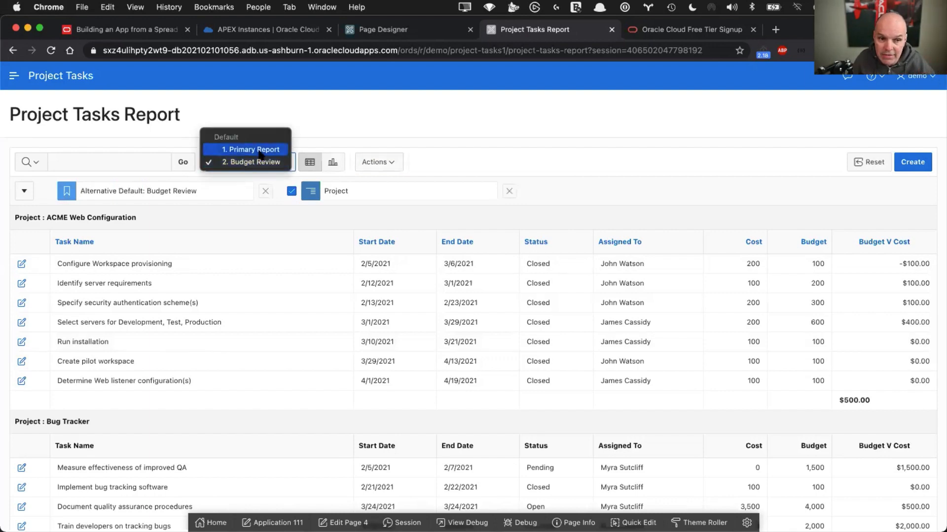
pyautogui.click(259, 150)
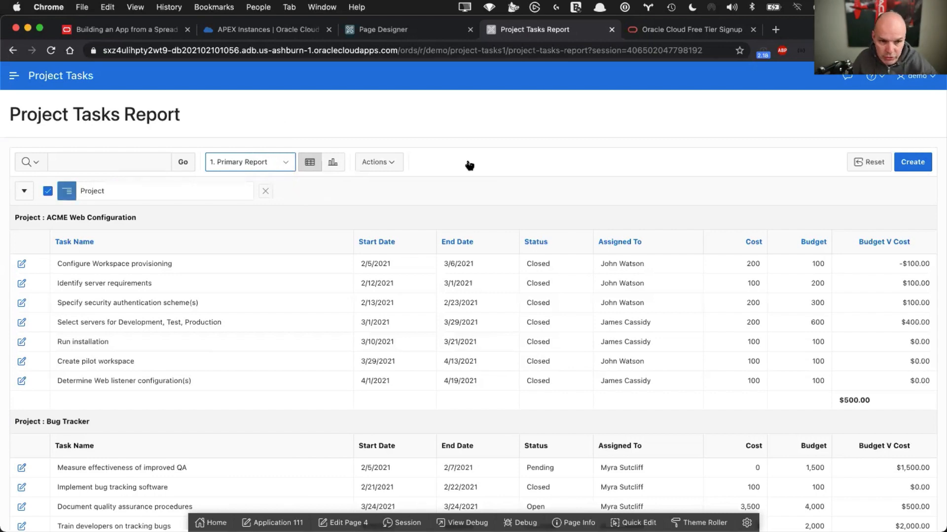
pyautogui.click(864, 162)
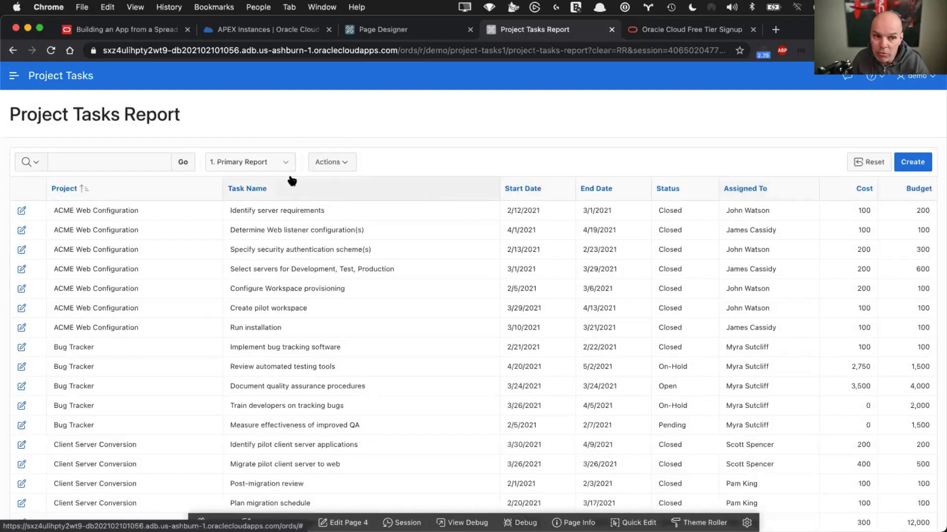
pyautogui.click(272, 161)
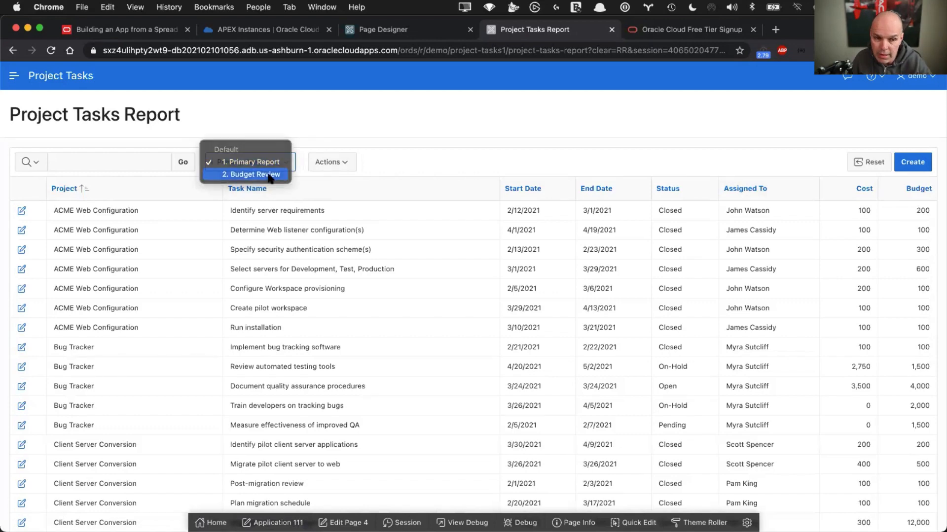
pyautogui.click(269, 175)
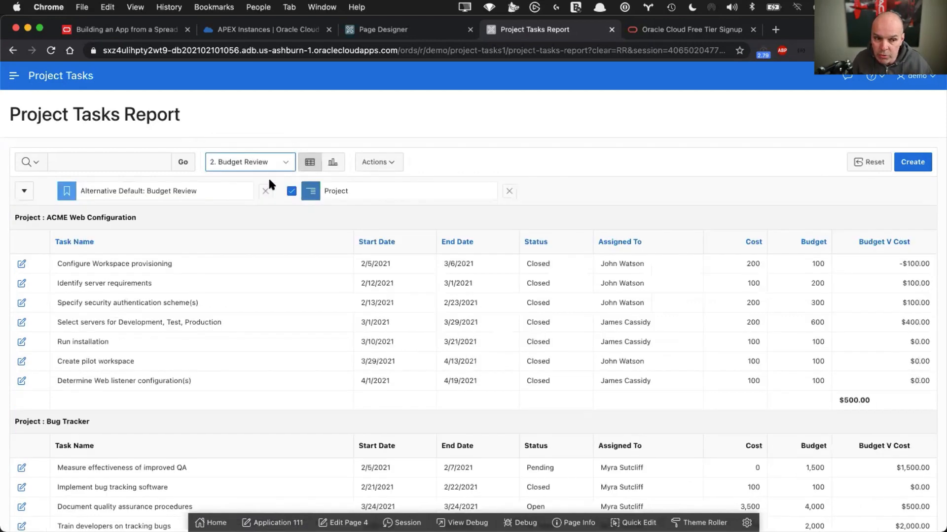
pyautogui.click(333, 162)
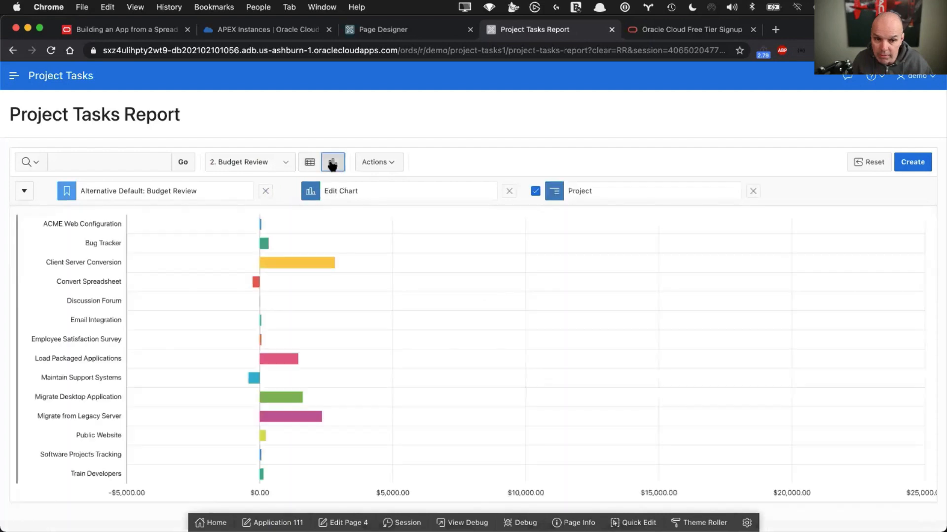
pyautogui.click(309, 164)
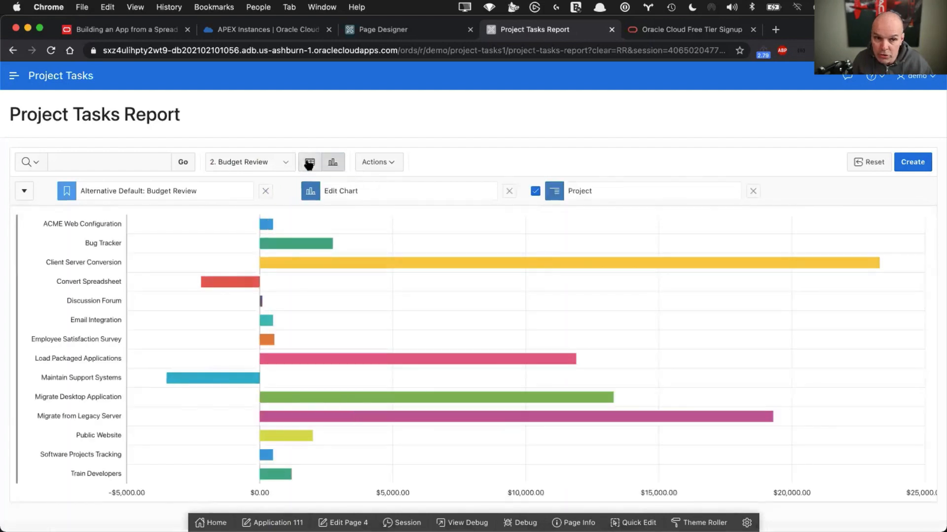
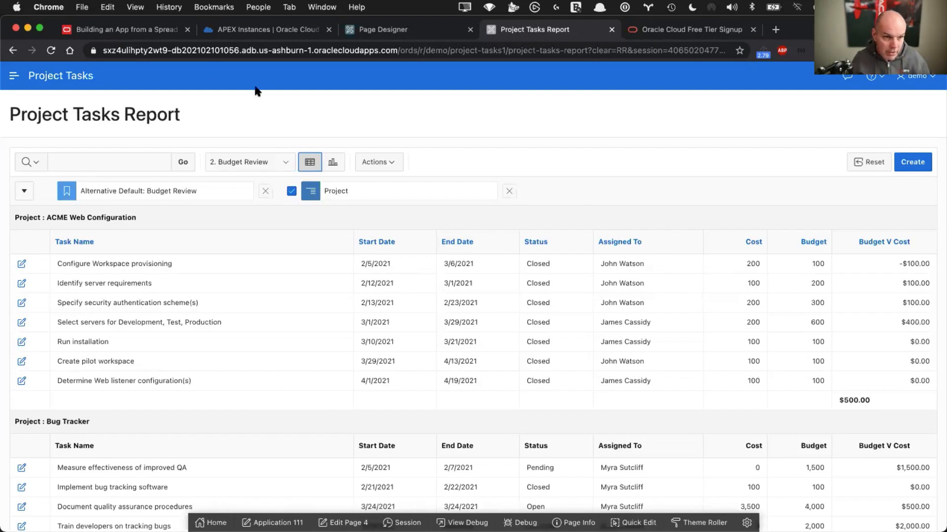
# Check the tutorial's form-enhancement step, then switch the running report back to Primary Report
pyautogui.click(140, 31)
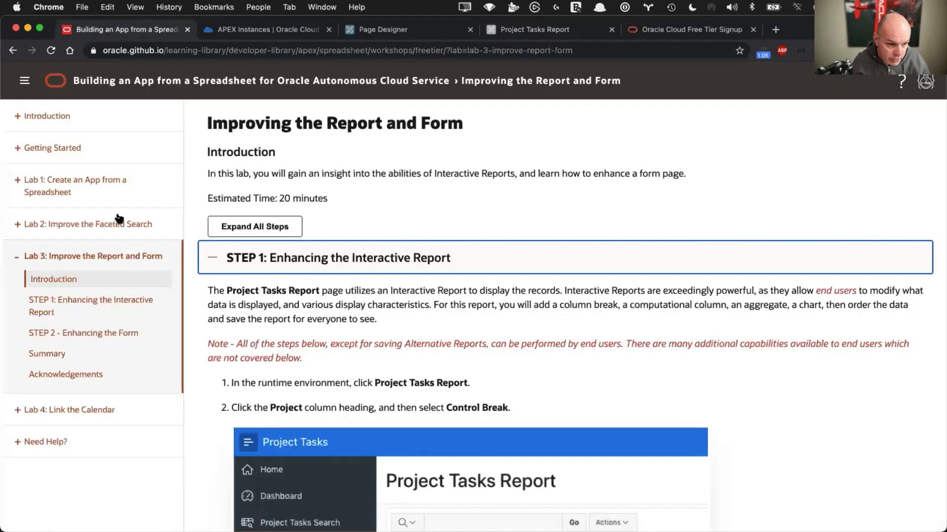
pyautogui.click(71, 334)
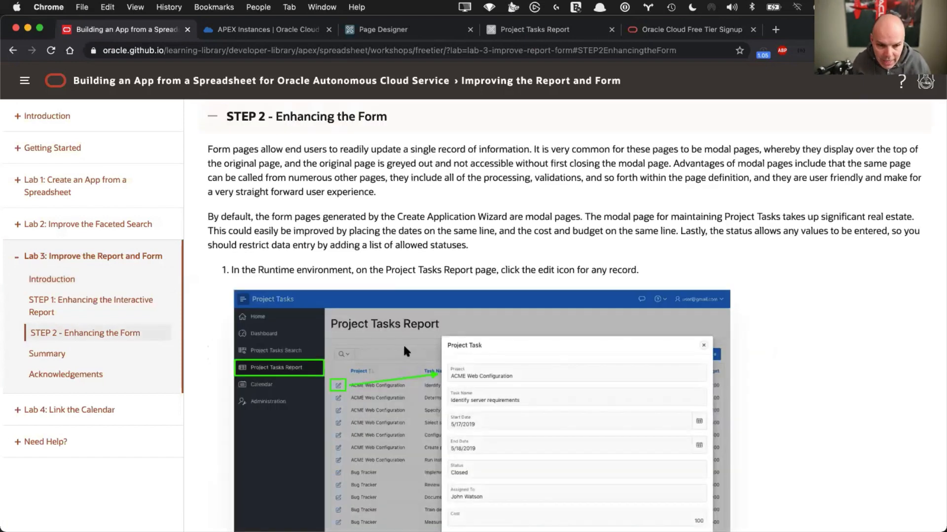
pyautogui.scroll(-3, 404, 348)
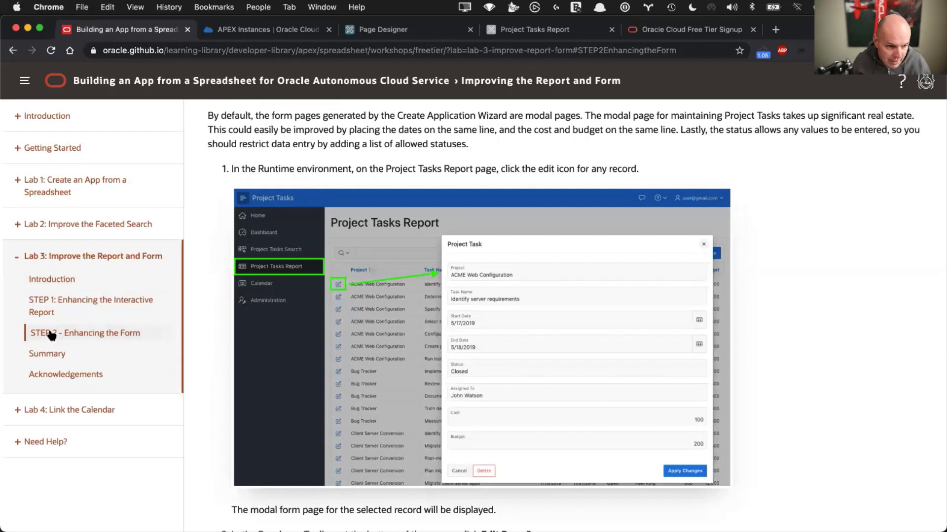
pyautogui.click(533, 31)
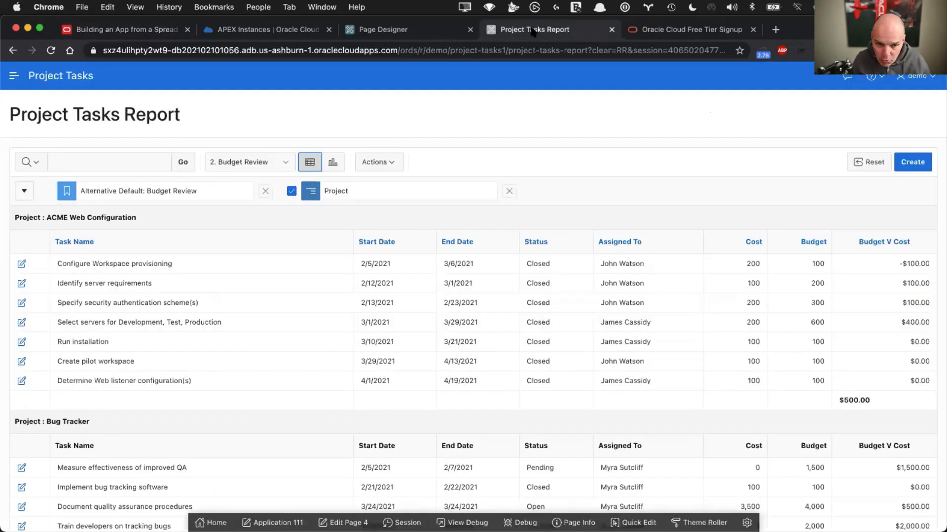
pyautogui.click(252, 161)
pyautogui.click(252, 150)
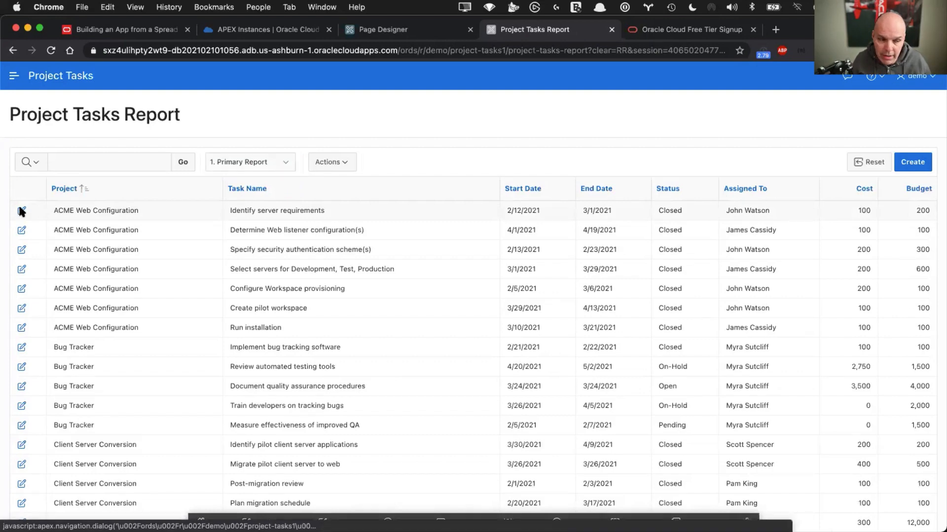
# Edit the first task, overwriting the free-text Status with test text, then open page 5 in Page Designer
pyautogui.click(20, 209)
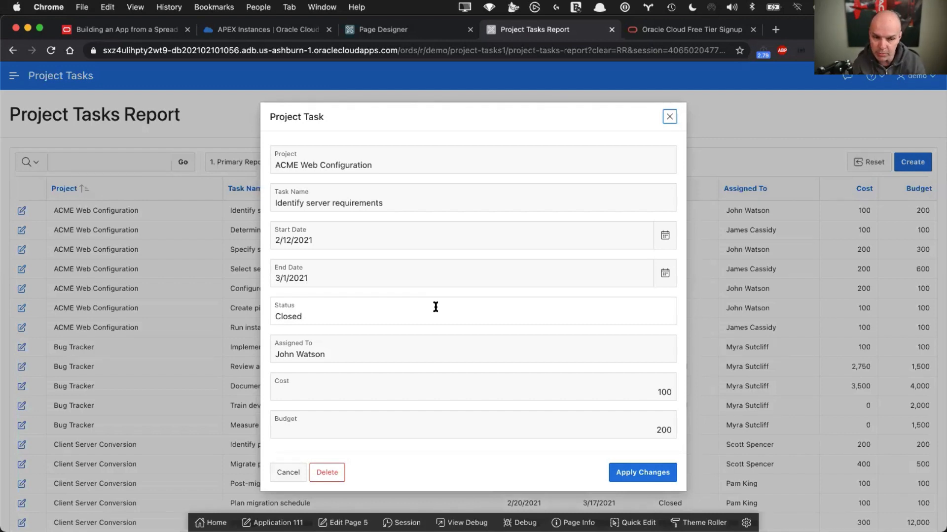
pyautogui.doubleClick(374, 310)
pyautogui.write('asdfasdfasdfasd')
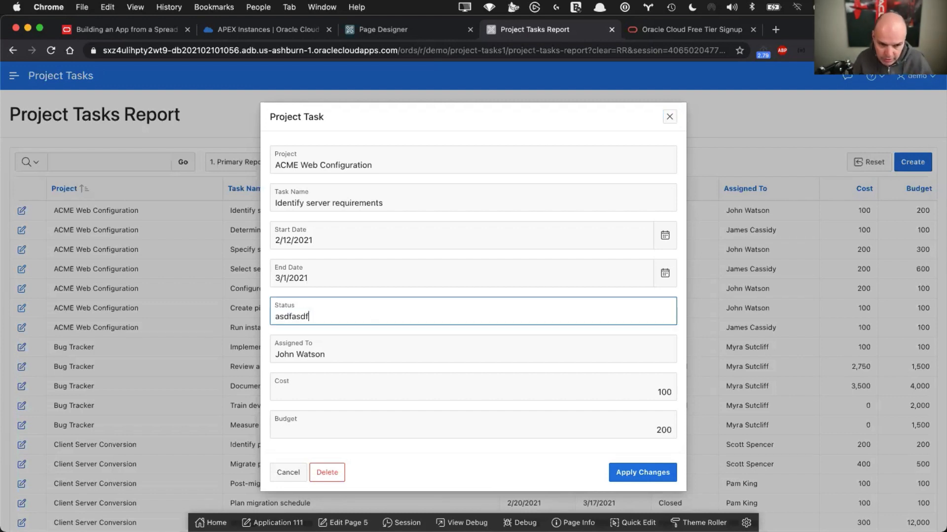
pyautogui.press('BackSpace')
pyautogui.press('BackSpace')
pyautogui.press('BackSpace')
pyautogui.press('BackSpace')
pyautogui.press('BackSpace')
pyautogui.press('BackSpace')
pyautogui.press('BackSpace')
pyautogui.press('BackSpace')
pyautogui.press('BackSpace')
pyautogui.press('BackSpace')
pyautogui.press('BackSpace')
pyautogui.press('BackSpace')
pyautogui.press('BackSpace')
pyautogui.press('BackSpace')
pyautogui.press('BackSpace')
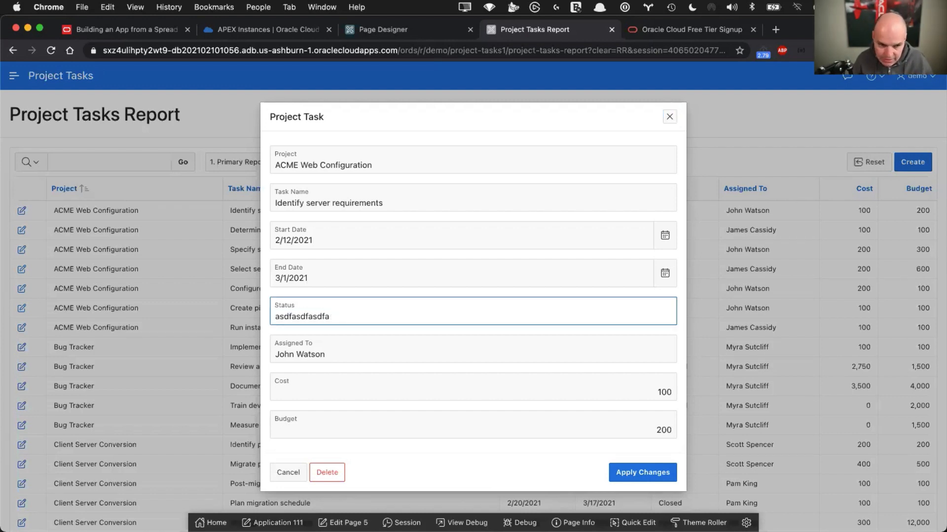
pyautogui.write('asdfasdf')
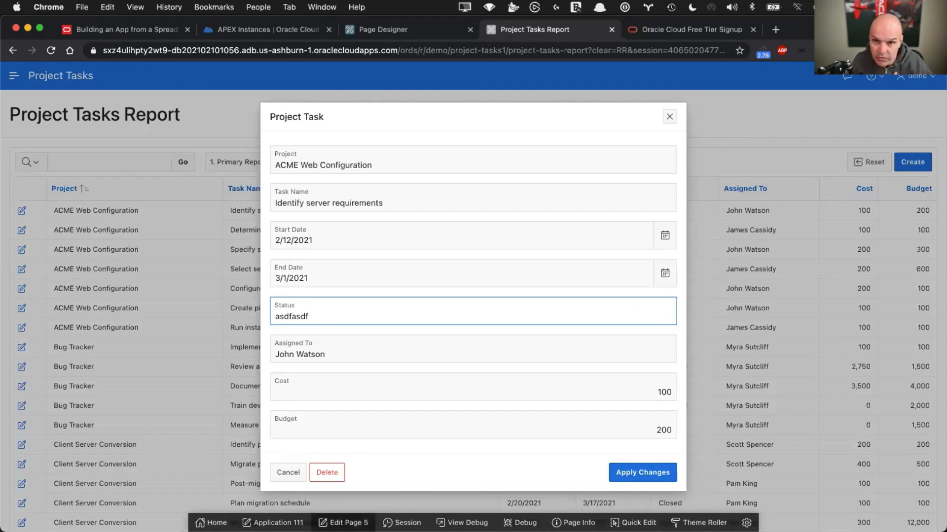
pyautogui.click(345, 523)
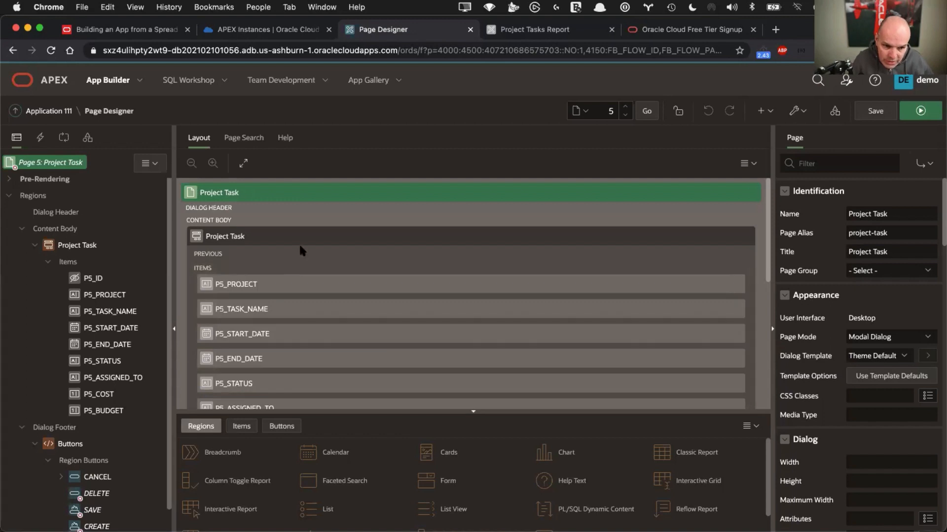
# Drag P5_END_DATE onto the same row as P5_START_DATE
pyautogui.scroll(-3, 298, 244)
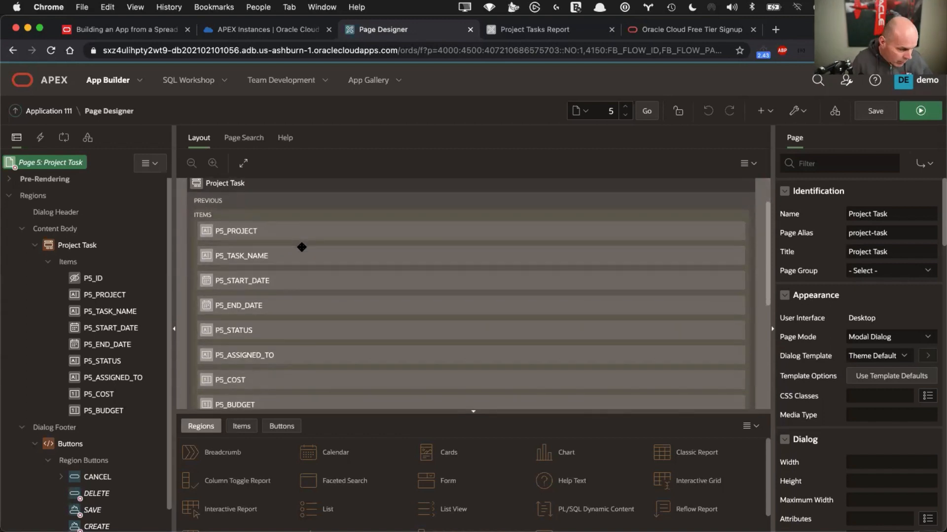
pyautogui.click(231, 307)
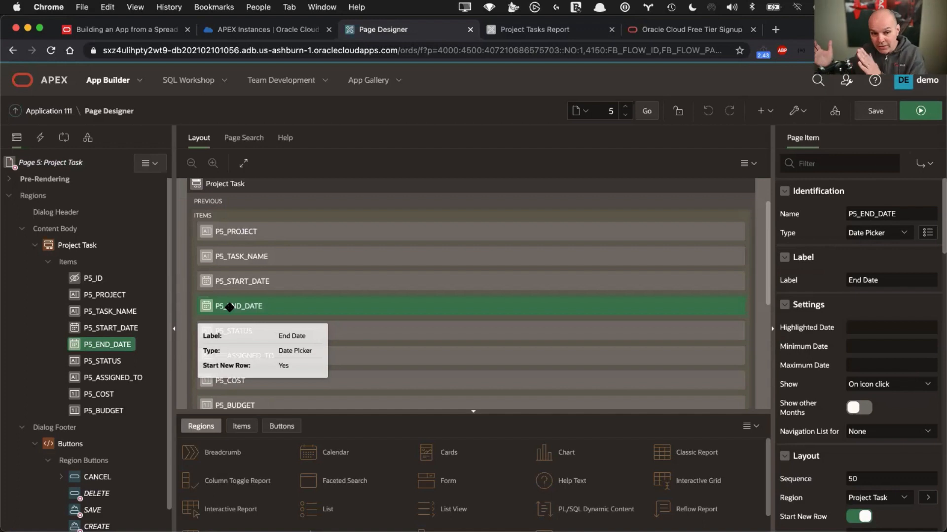
pyautogui.moveTo(275, 306); pyautogui.dragTo(718, 270)
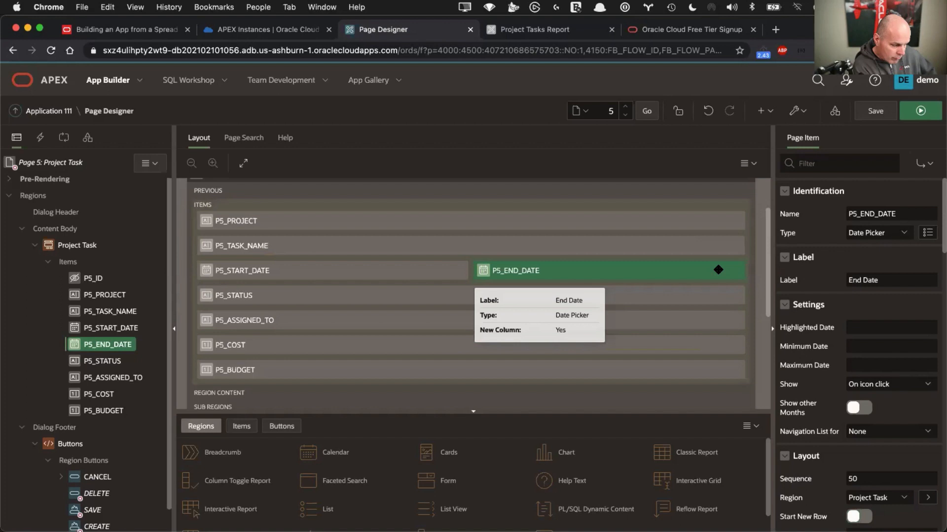
# Turn off Start New Row on P5_BUDGET so it sits beside Cost, and save the page
pyautogui.click(250, 369)
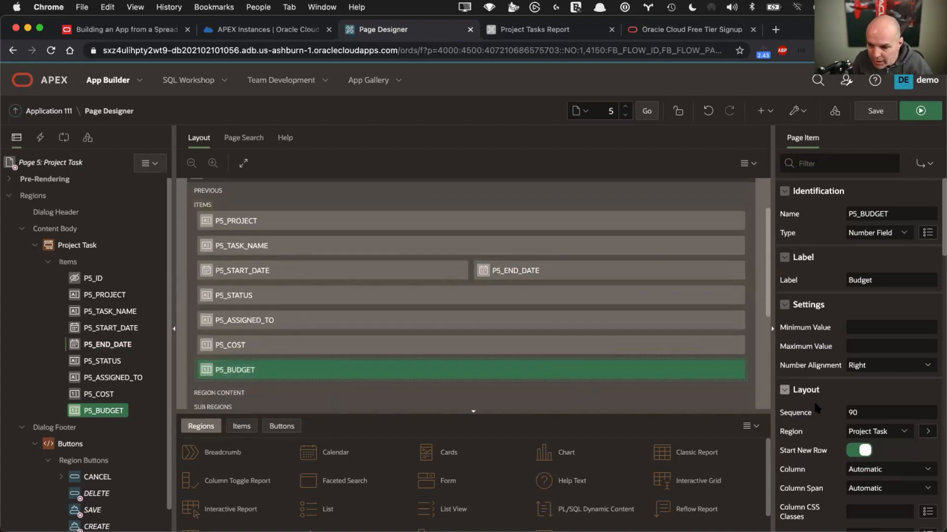
pyautogui.click(853, 454)
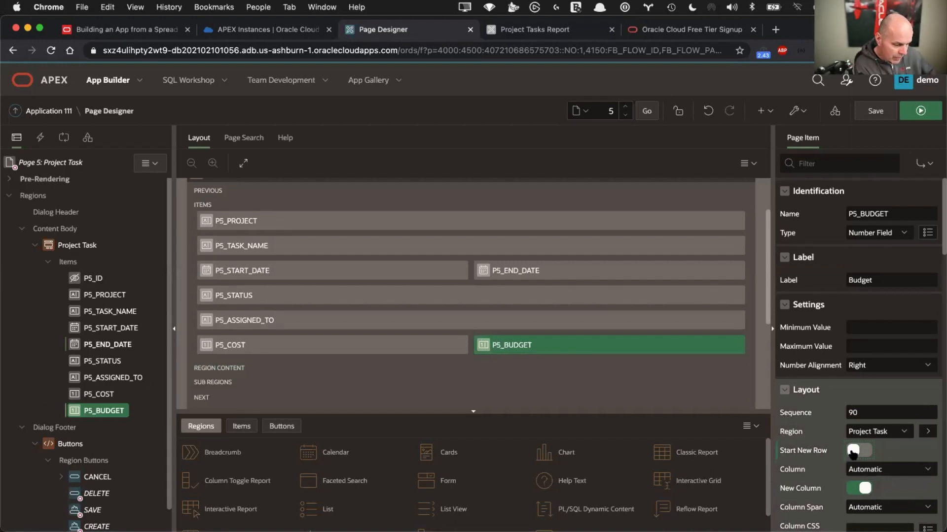
pyautogui.click(869, 112)
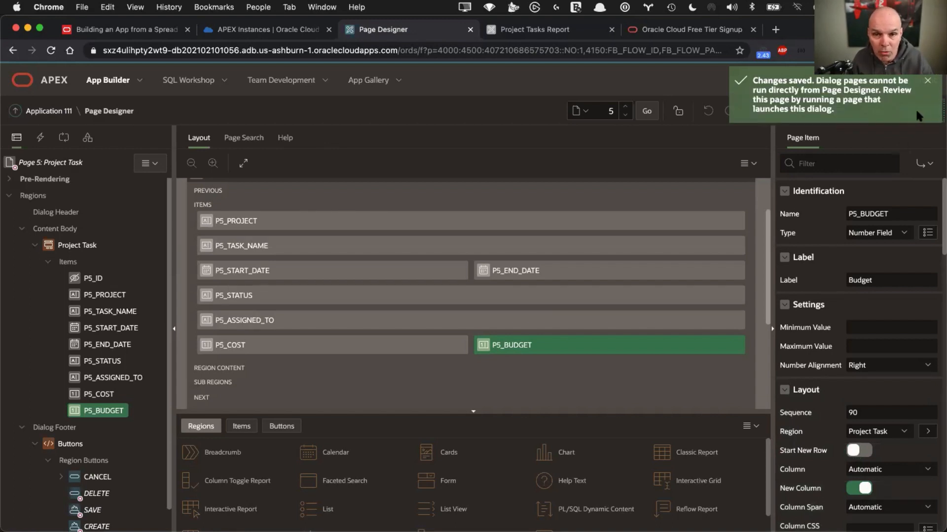
# Reopen the first task to check the paired Start/End Date and Cost/Budget rows, then Quick Edit the Status item
pyautogui.click(545, 31)
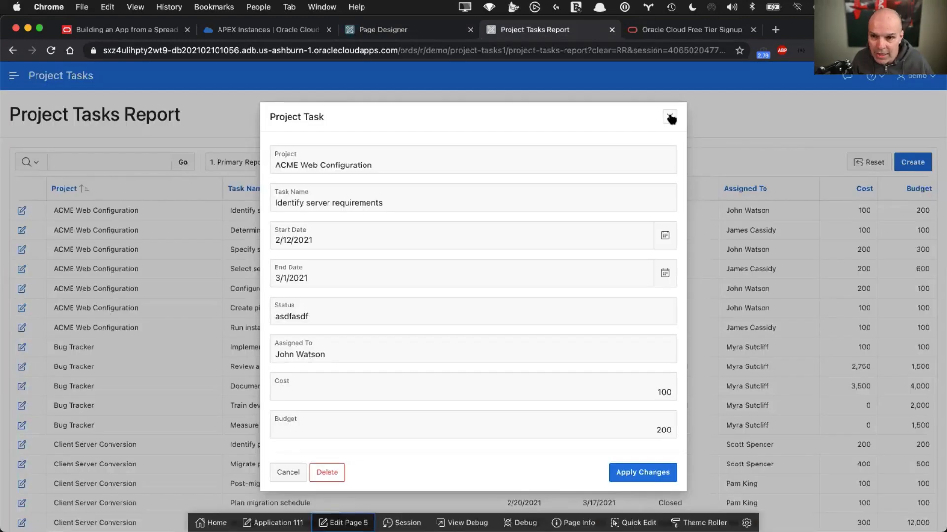
pyautogui.press('Escape')
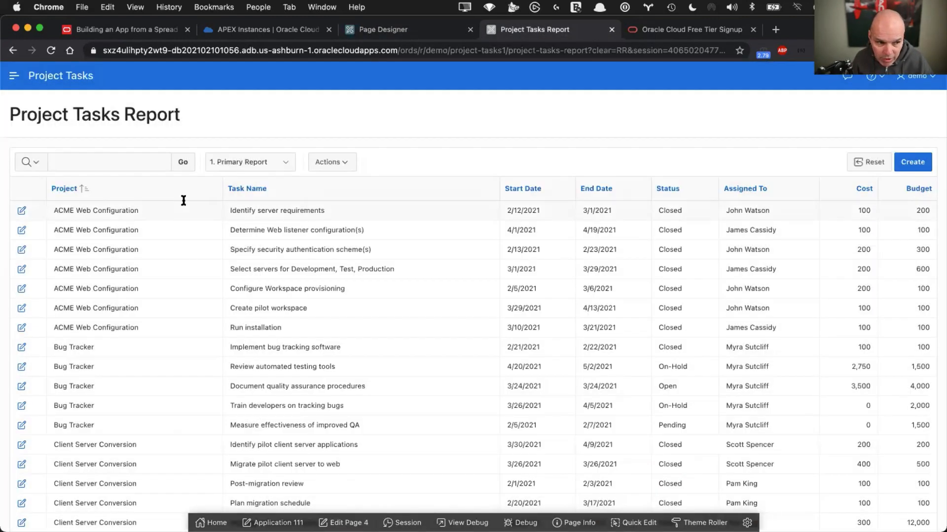
pyautogui.click(21, 210)
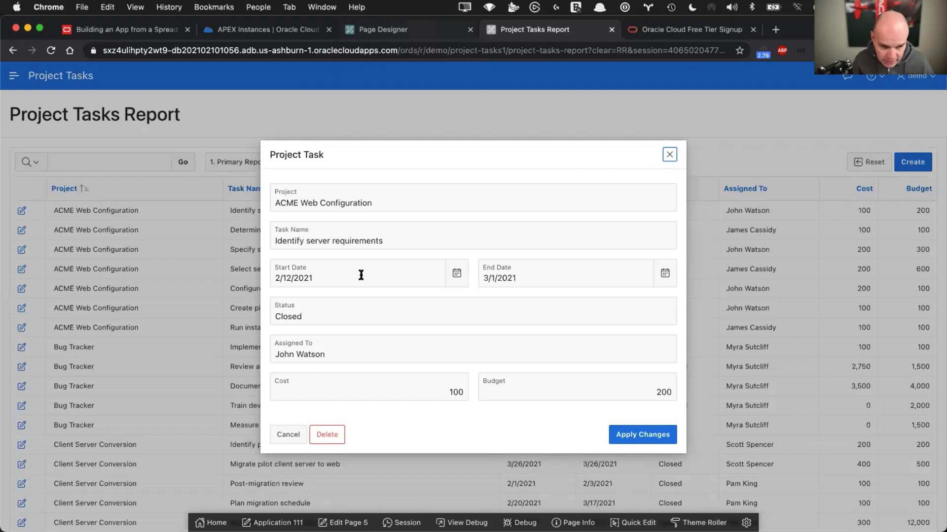
pyautogui.doubleClick(315, 314)
pyautogui.write('adfads')
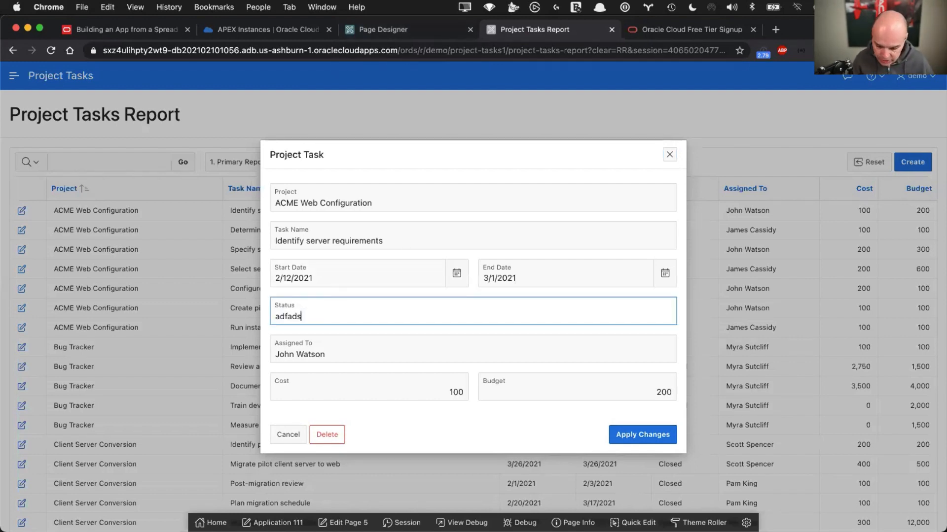
pyautogui.press('BackSpace')
pyautogui.press('BackSpace')
pyautogui.press('BackSpace')
pyautogui.press('BackSpace')
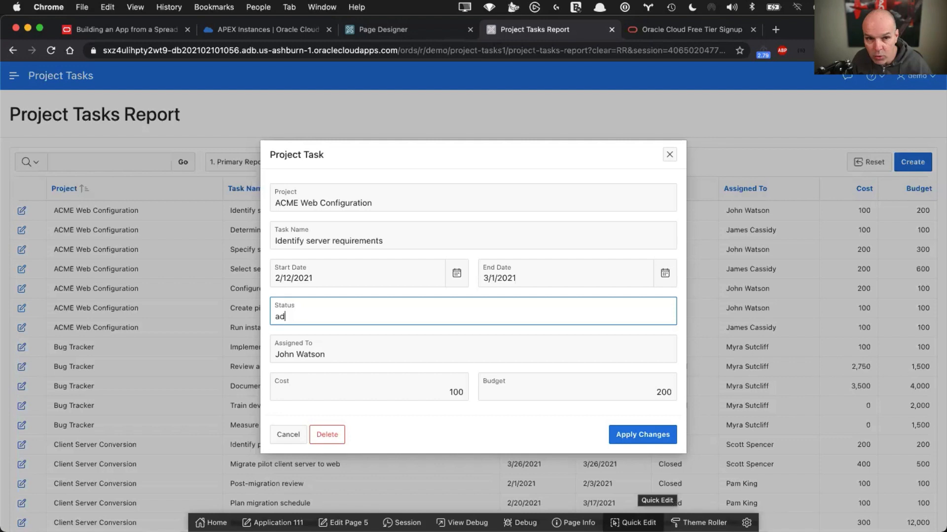
pyautogui.click(633, 523)
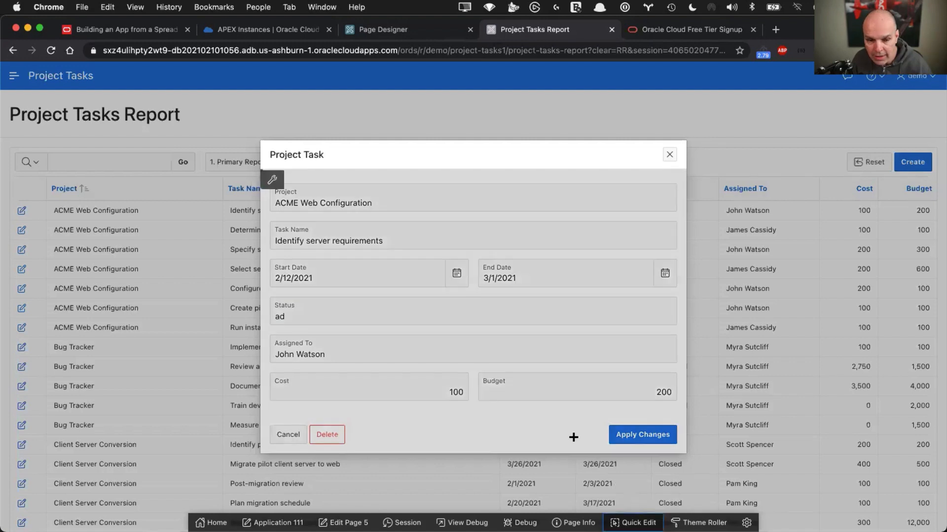
pyautogui.click(529, 309)
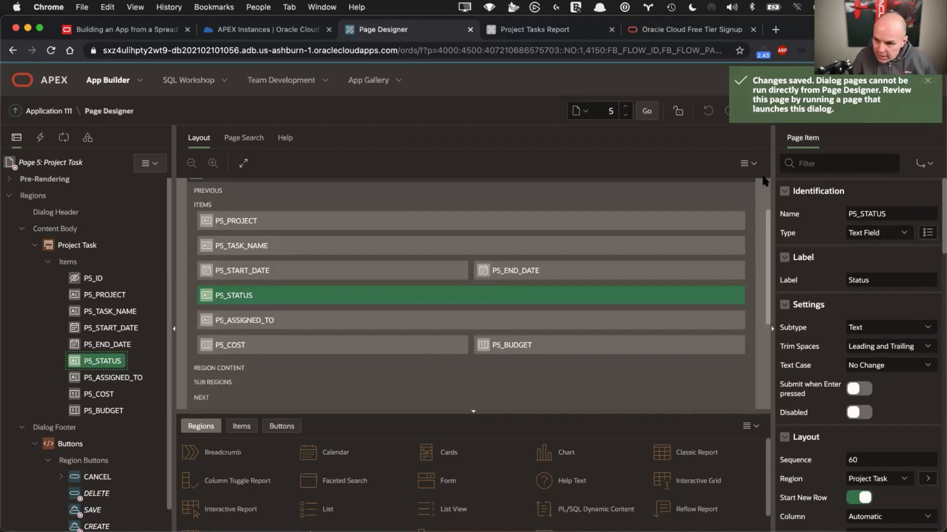
# Change P5_STATUS to a Select List and review the missing list-of-values error
pyautogui.click(870, 234)
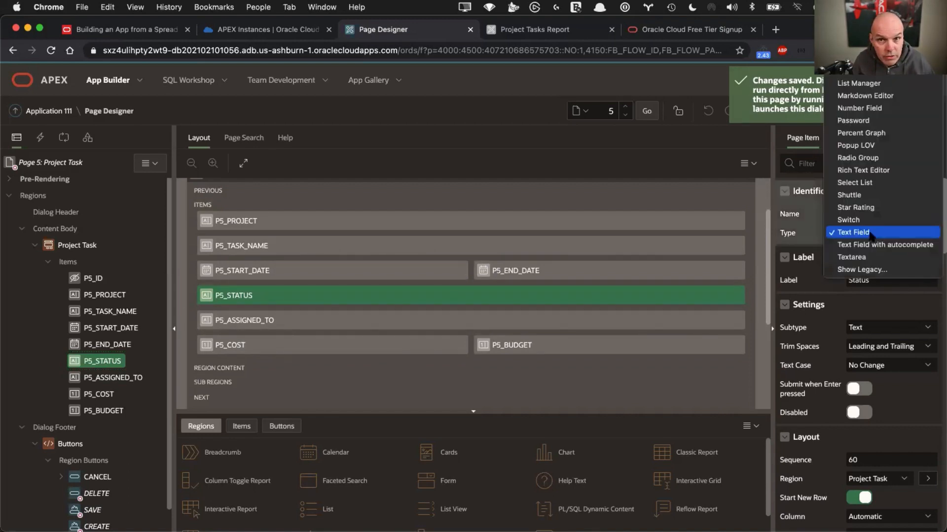
pyautogui.click(861, 186)
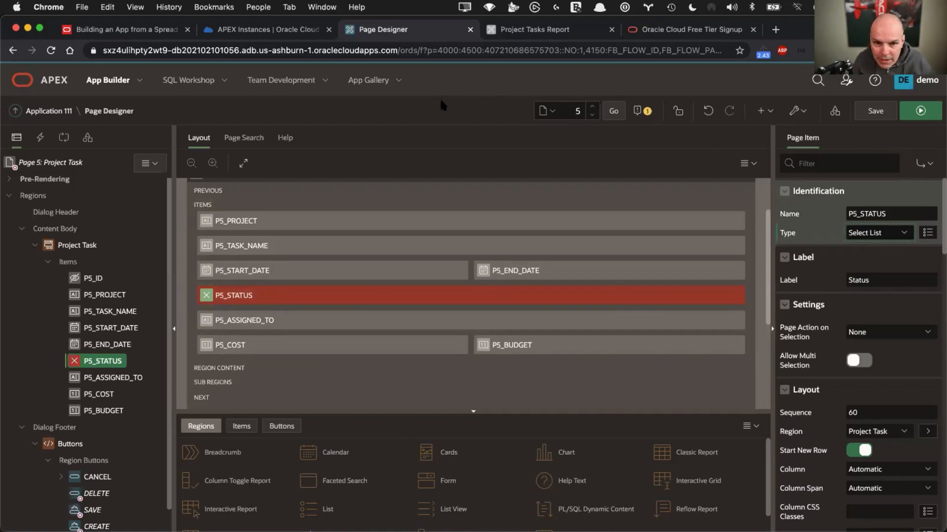
pyautogui.click(648, 117)
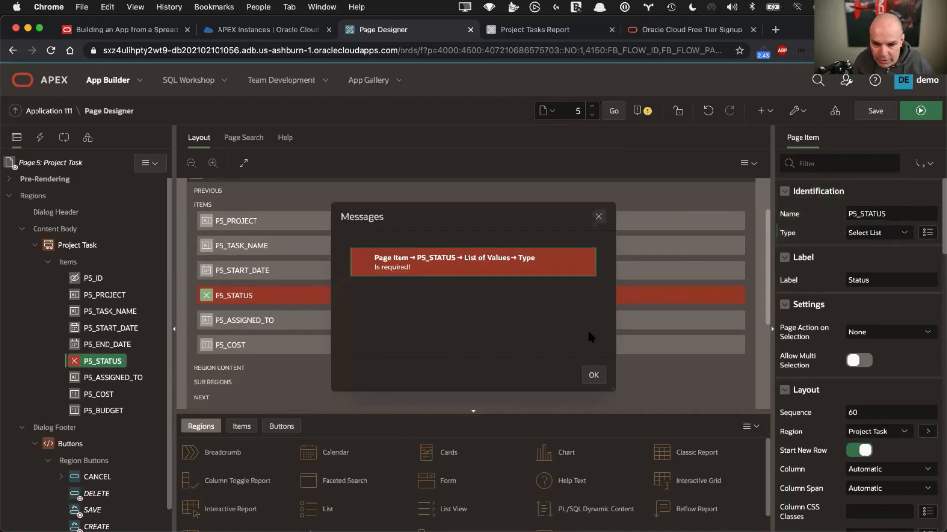
pyautogui.click(526, 259)
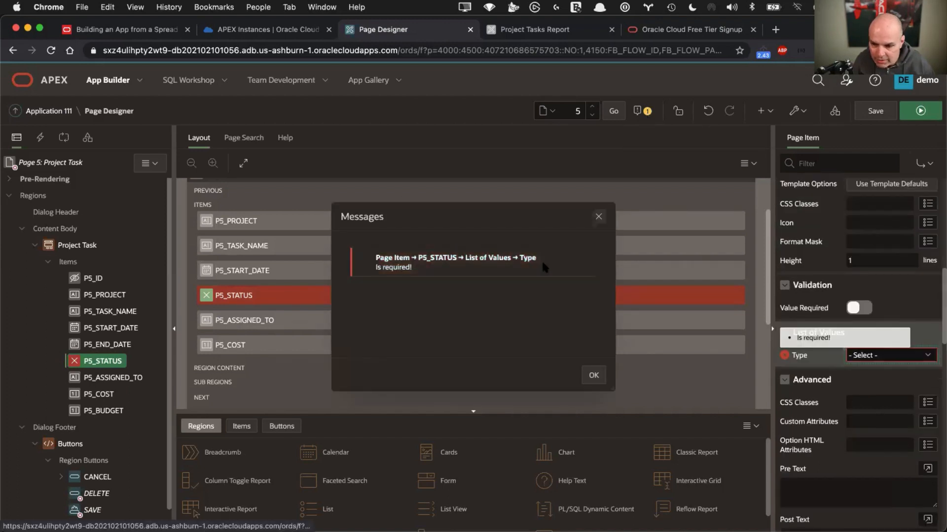
pyautogui.click(598, 217)
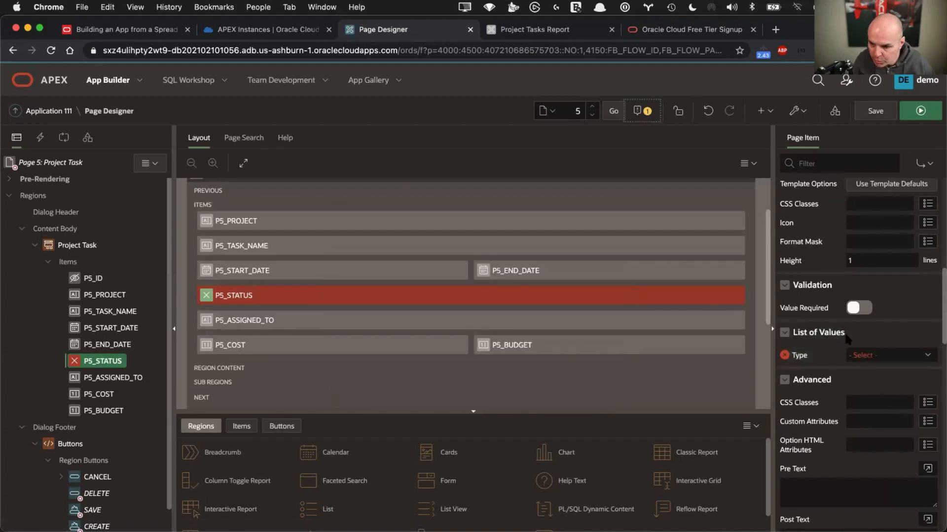
# Set its List of Values Type to SQL Query, clearing test text from the query box
pyautogui.click(882, 358)
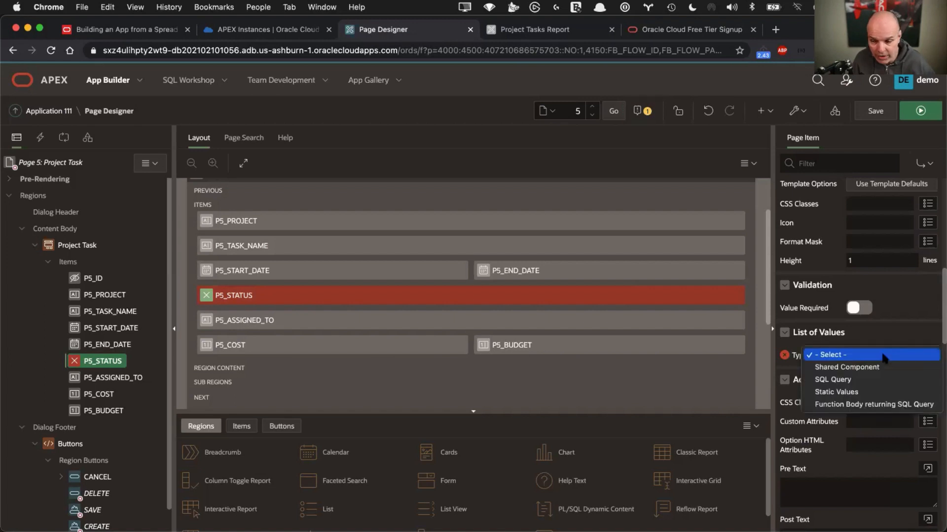
pyautogui.click(852, 380)
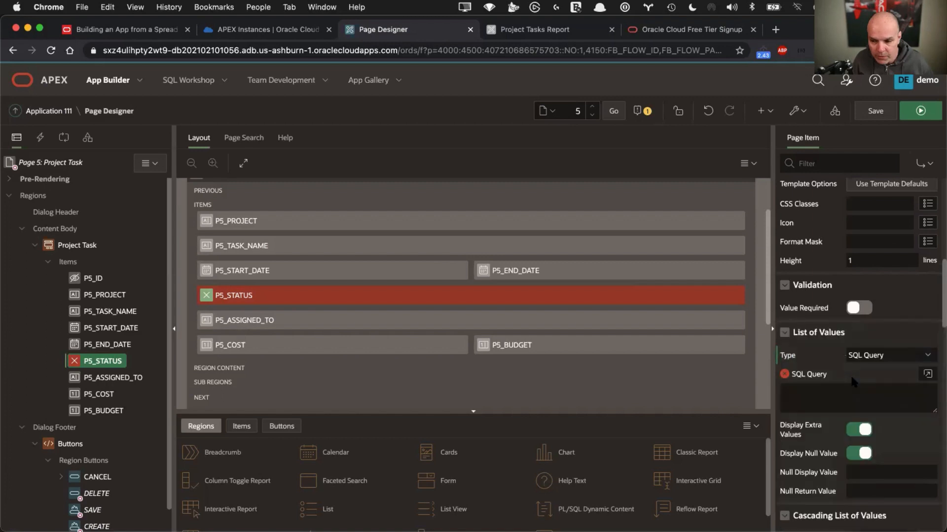
pyautogui.click(850, 391)
pyautogui.write('sadasdfasdf')
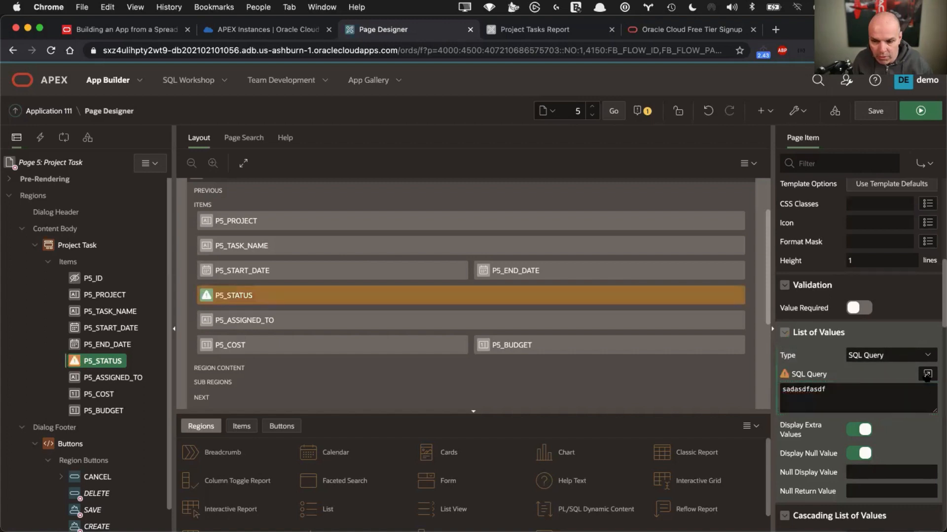
pyautogui.doubleClick(828, 391)
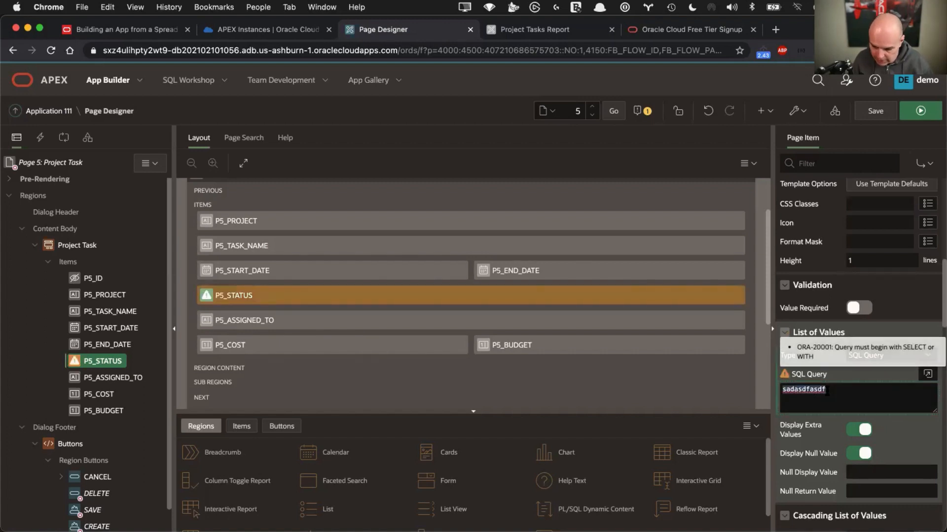
pyautogui.press('BackSpace')
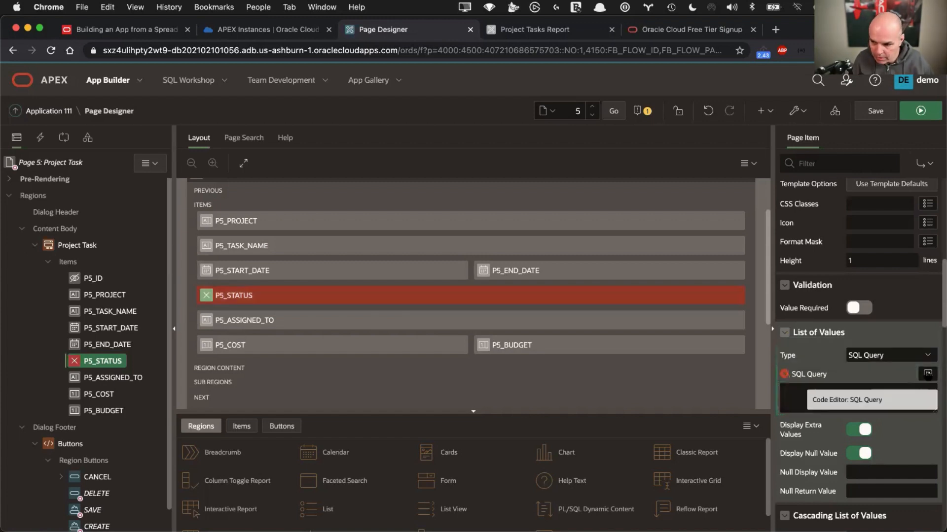
# Enter 'select distinct status d, status r from project_tasks order by 1' in the code editor, validate, and accept
pyautogui.click(927, 375)
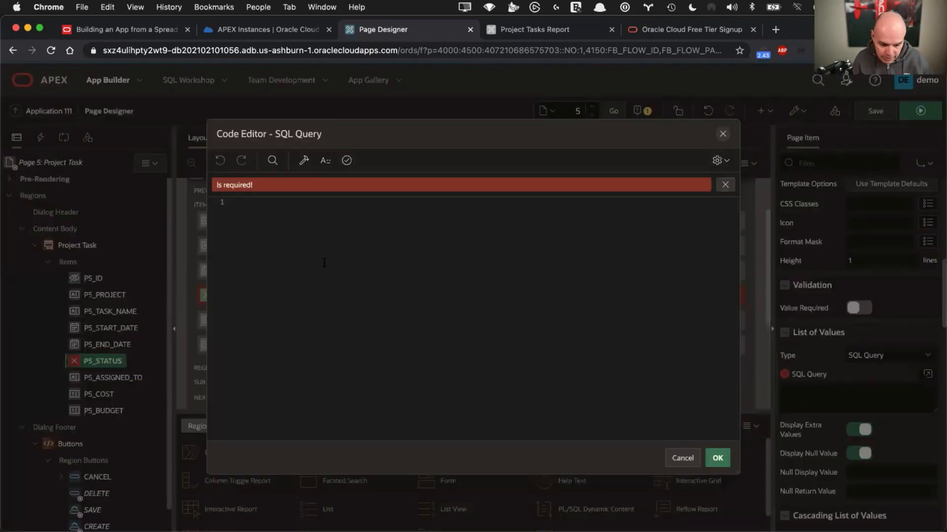
pyautogui.write('select distinct')
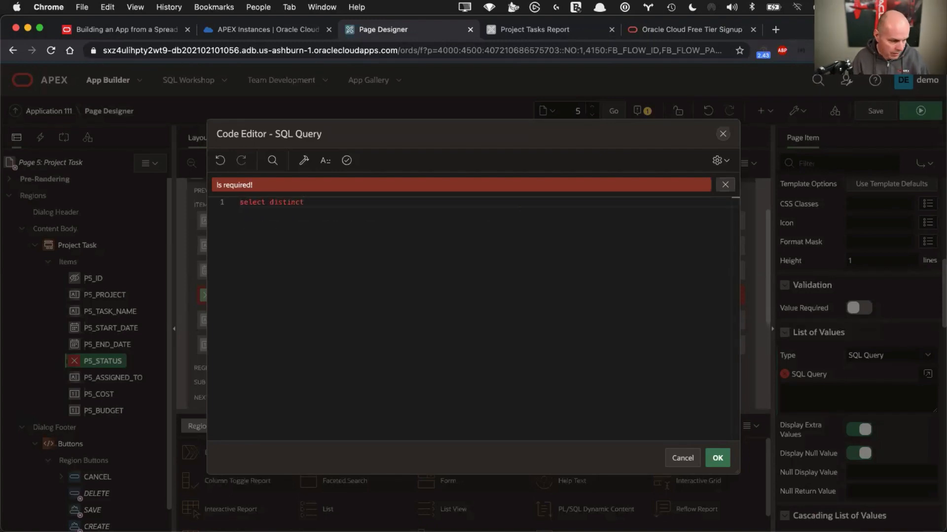
pyautogui.write(' status ')
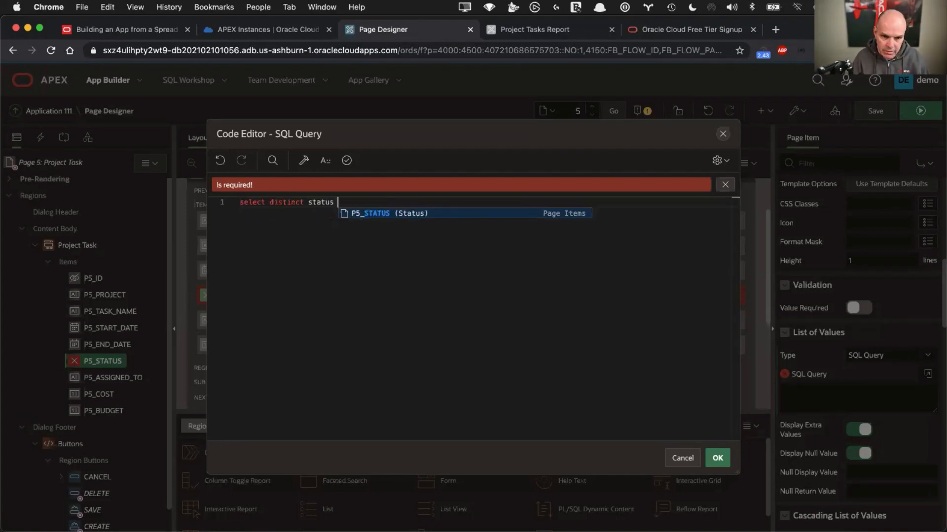
pyautogui.write('d, status r')
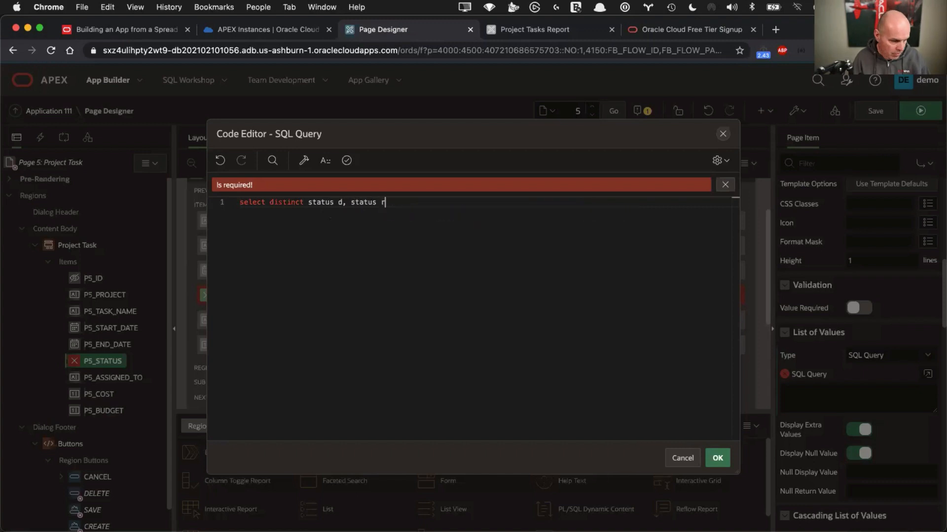
pyautogui.press('Return')
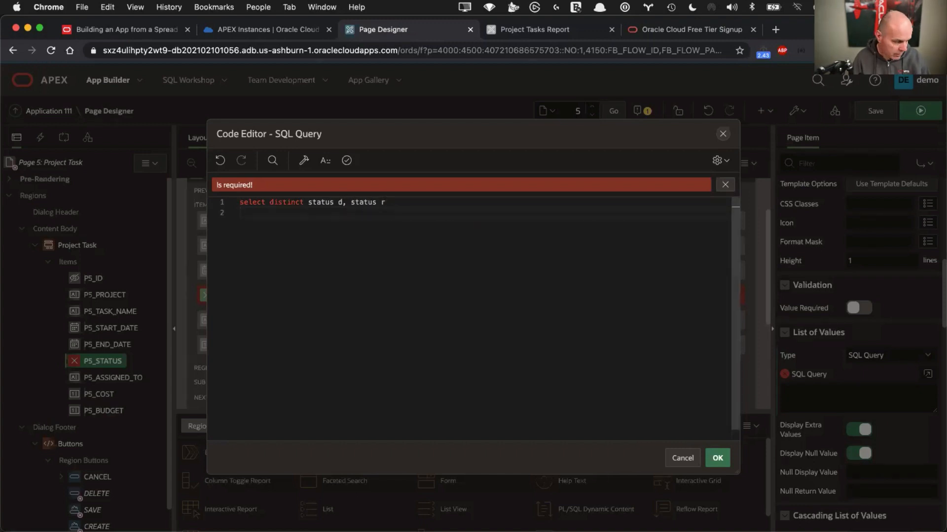
pyautogui.write('from project_task')
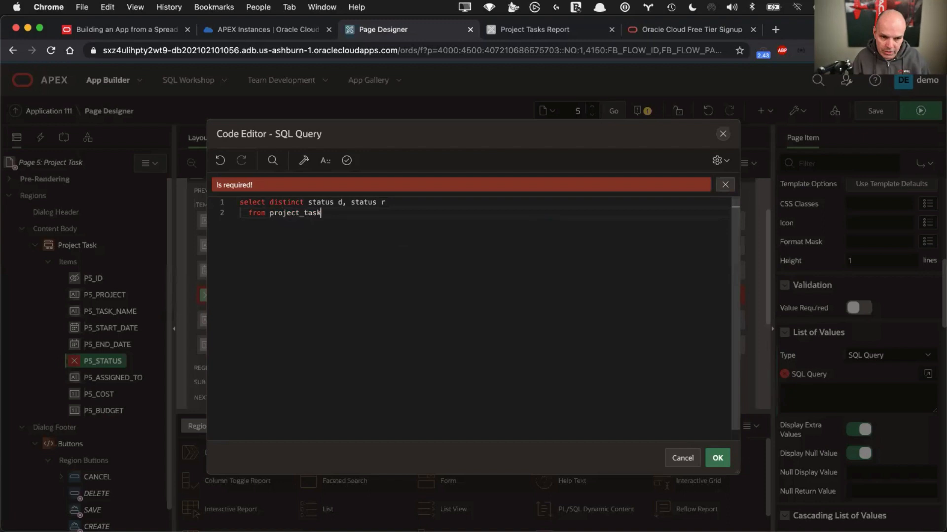
pyautogui.write('s')
pyautogui.press('Return')
pyautogui.write('order by 1')
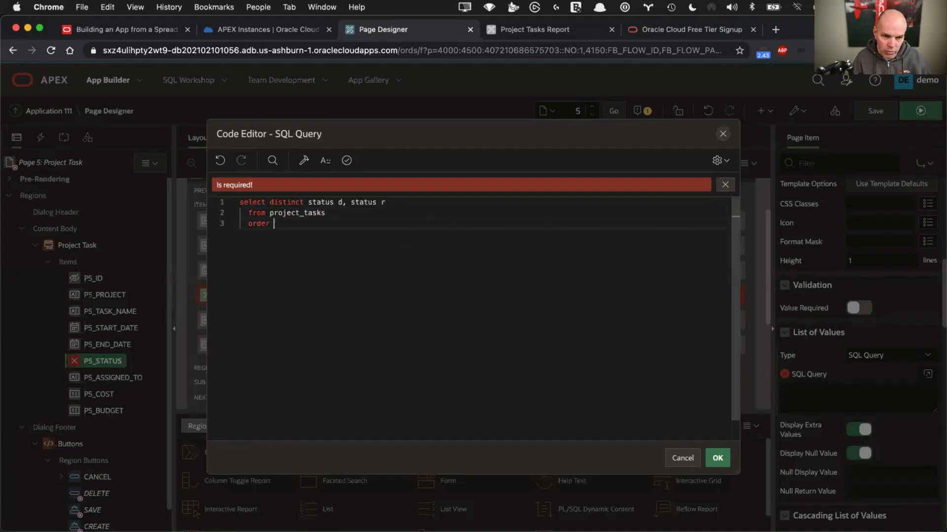
pyautogui.click(347, 162)
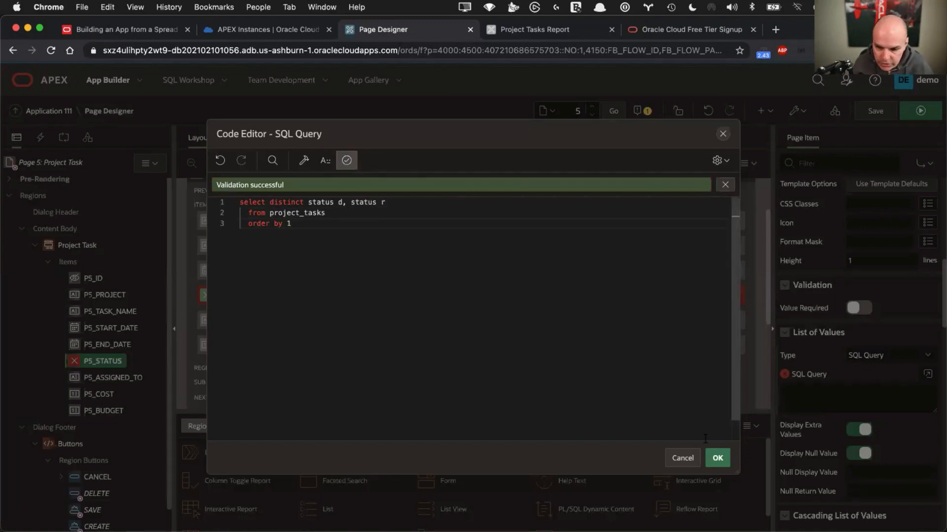
pyautogui.click(718, 459)
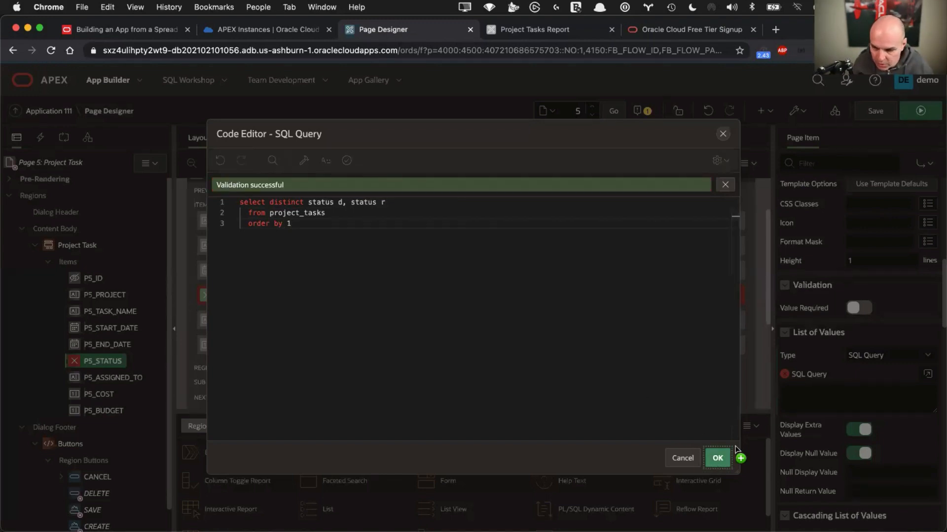
# Set the Null Display Value to '- Select Status -', save page 5, and run it
pyautogui.scroll(-3, 818, 424)
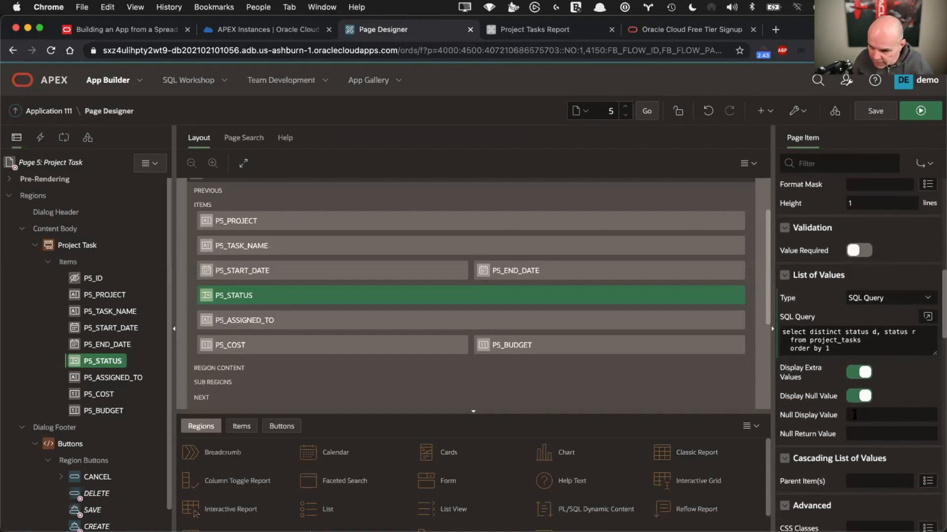
pyautogui.click(860, 415)
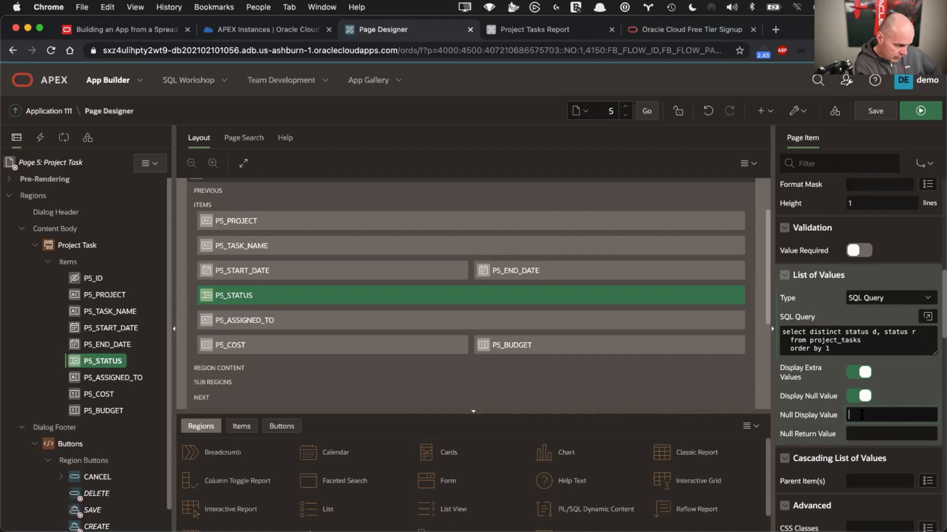
pyautogui.write('- Sele')
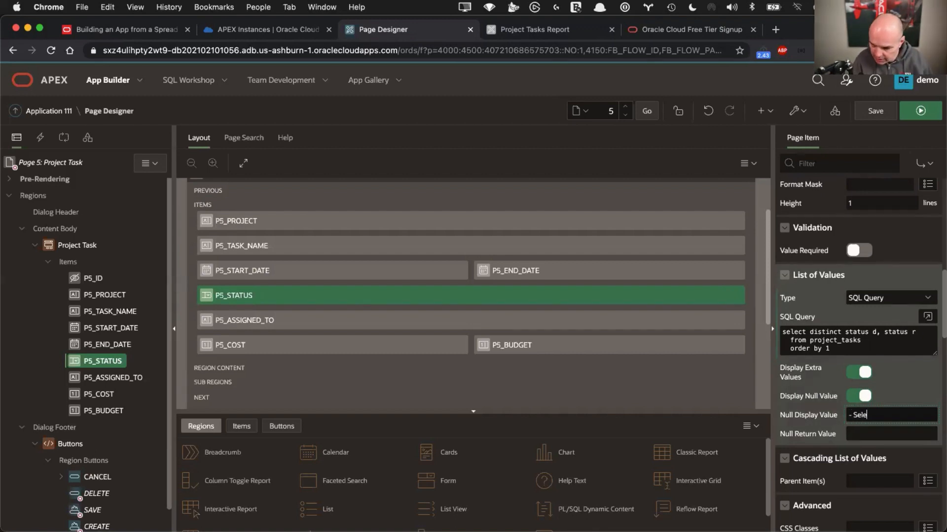
pyautogui.write('ct Status')
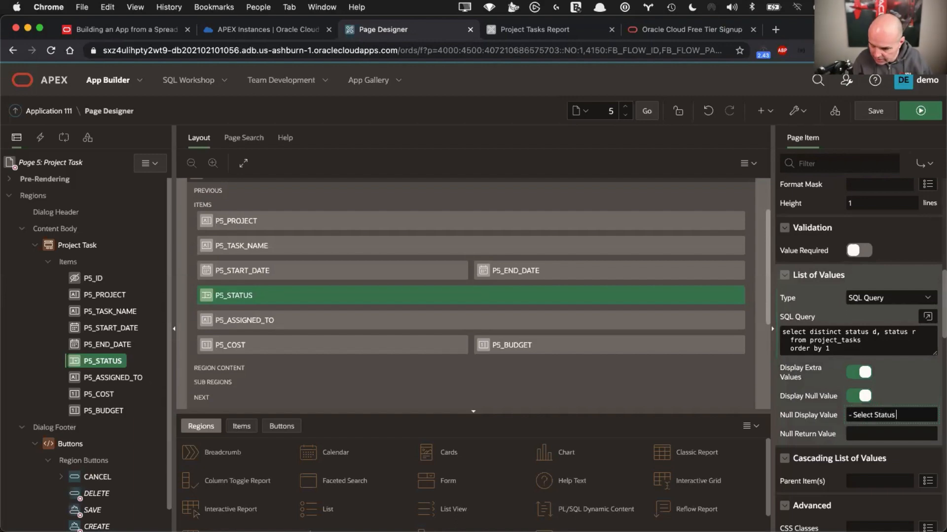
pyautogui.write(' -')
pyautogui.click(878, 110)
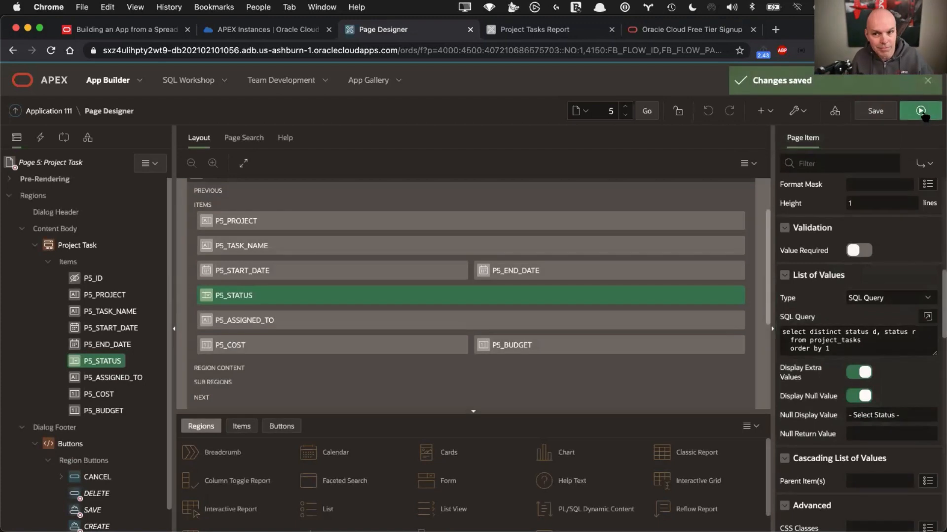
pyautogui.click(920, 109)
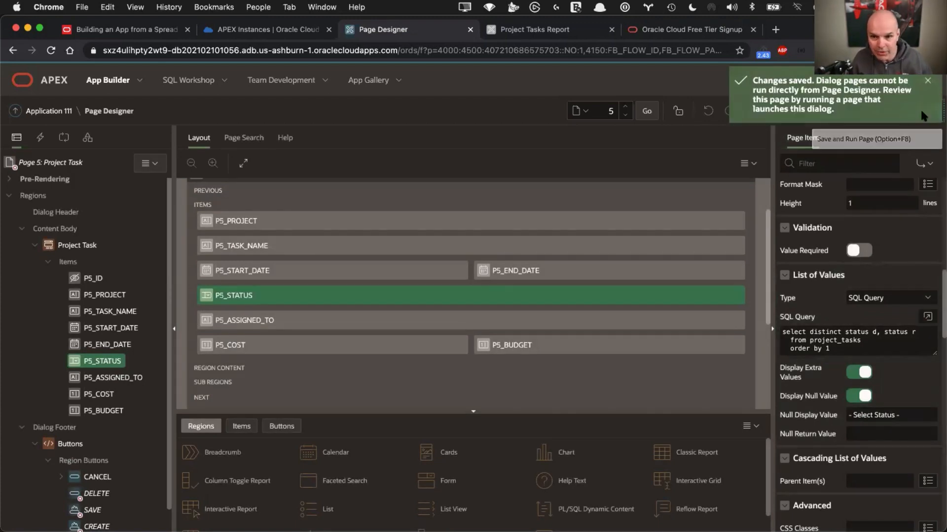
# Dismiss the save notice and reopen the first task from the running Project Tasks Report
pyautogui.click(927, 81)
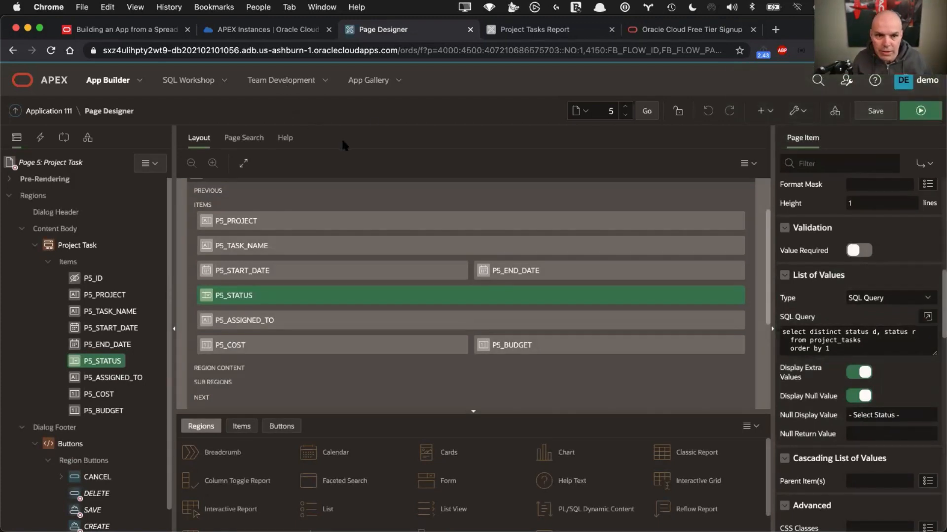
pyautogui.click(534, 31)
pyautogui.click(668, 155)
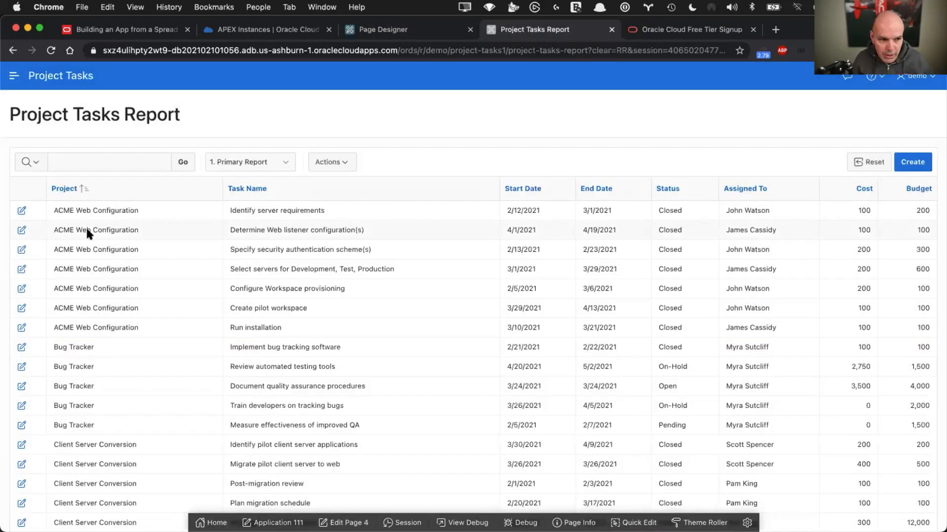
pyautogui.click(22, 210)
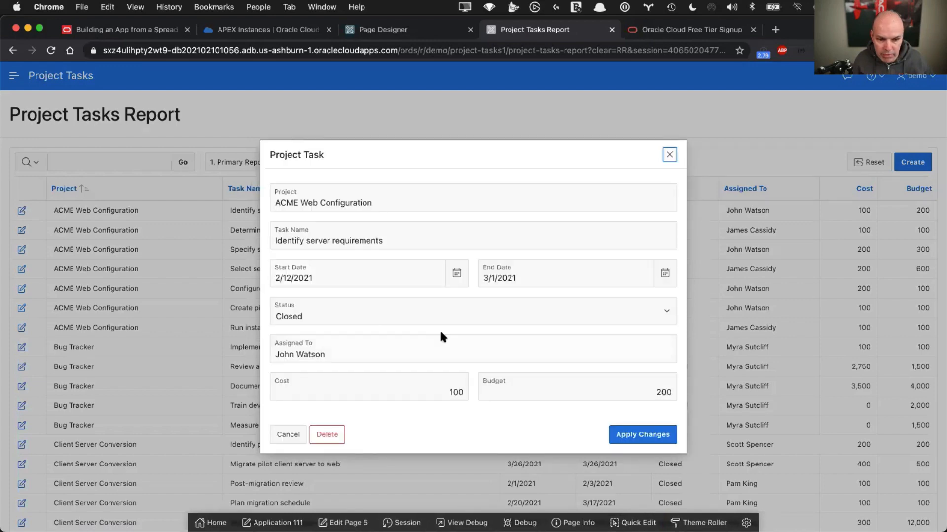
# Try the Status choices '- Select Status -' and Closed, leaving the task on On-Hold
pyautogui.click(420, 309)
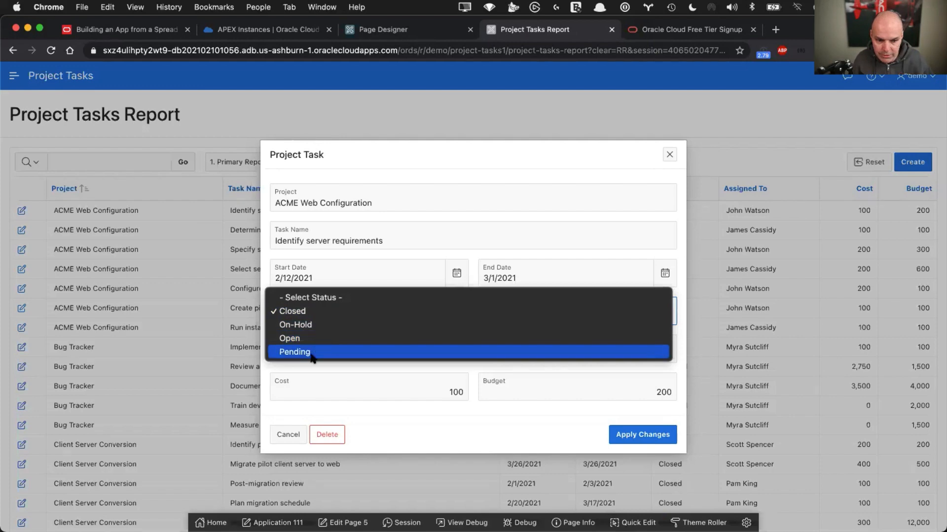
pyautogui.click(346, 298)
pyautogui.click(361, 309)
pyautogui.click(322, 324)
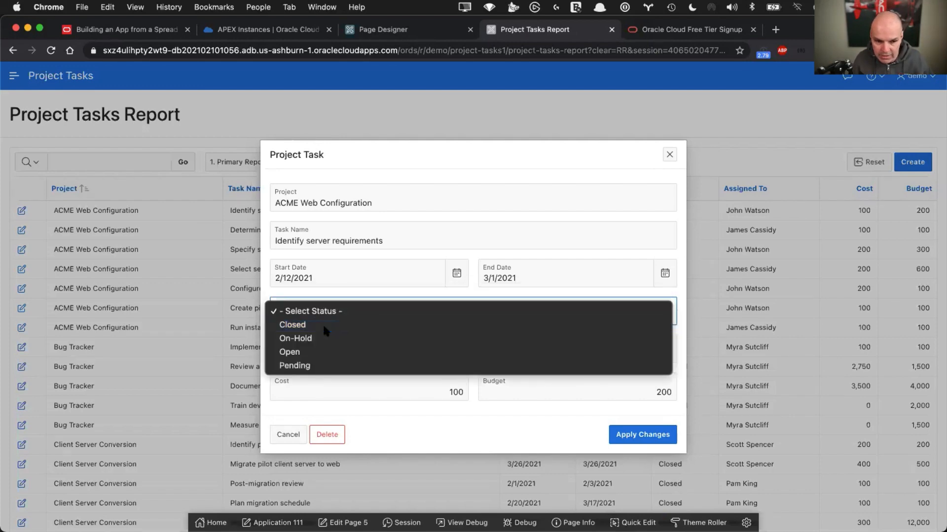
pyautogui.click(318, 310)
pyautogui.click(312, 326)
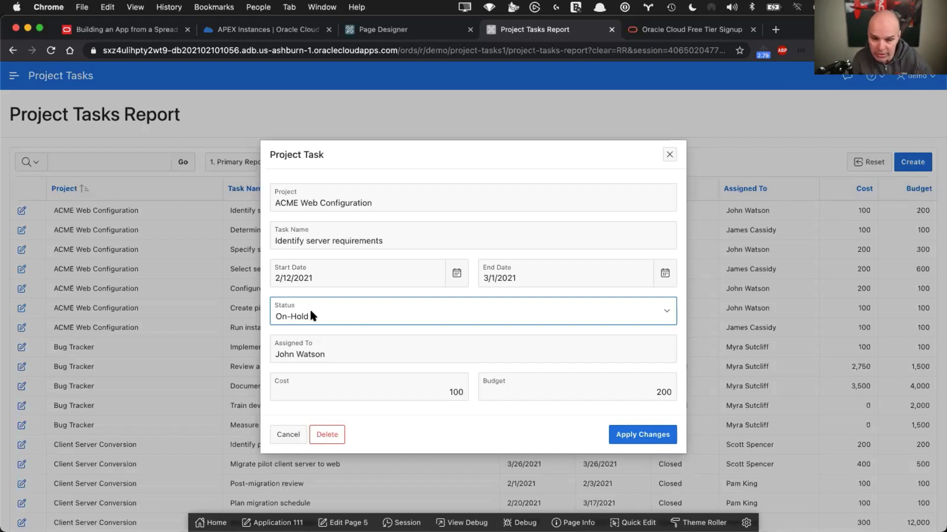
# Cancel the task form, browse apex.oracle.com in a new tab, then close that tab
pyautogui.click(290, 436)
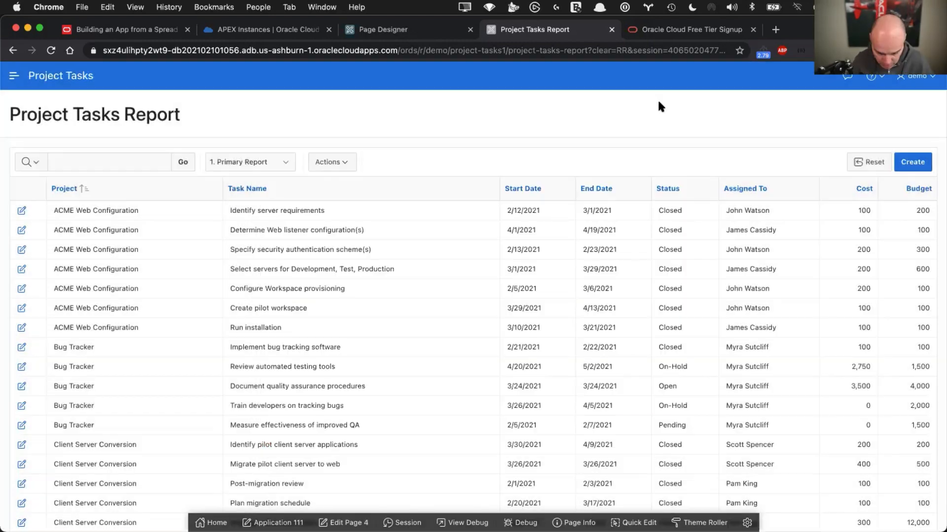
pyautogui.press('super+t')
pyautogui.write('apex')
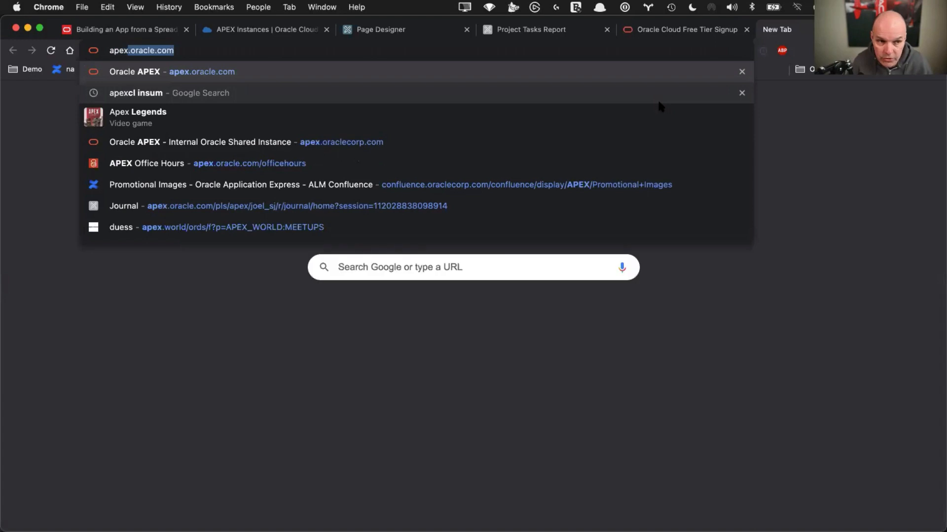
pyautogui.press('Return')
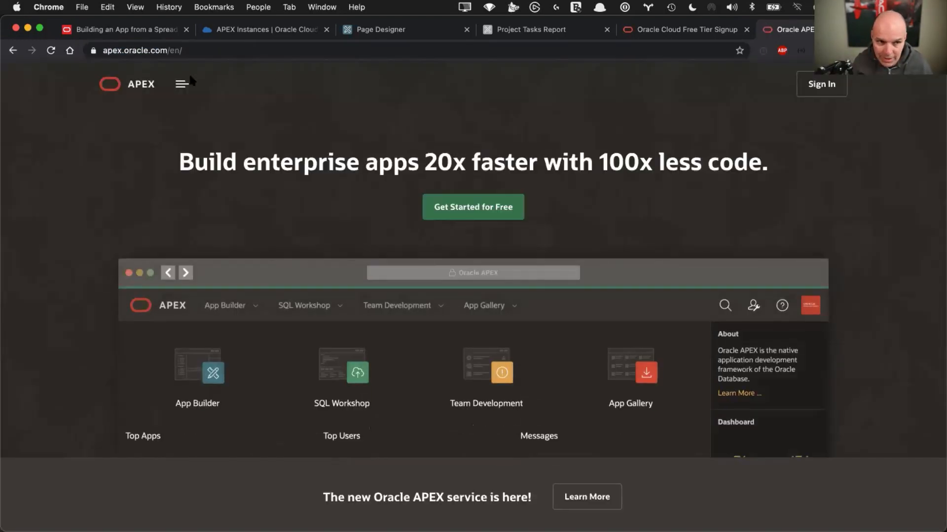
pyautogui.click(180, 86)
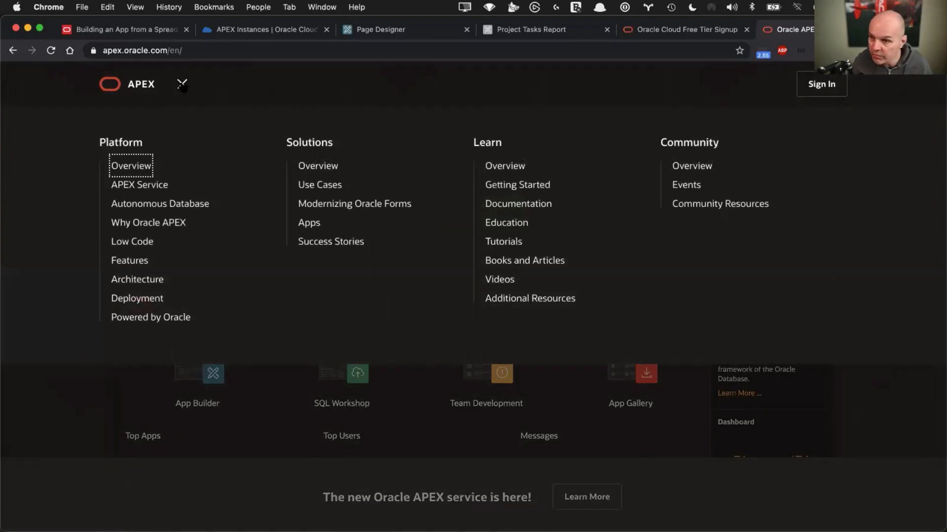
pyautogui.click(182, 85)
pyautogui.scroll(-20, 63, 345)
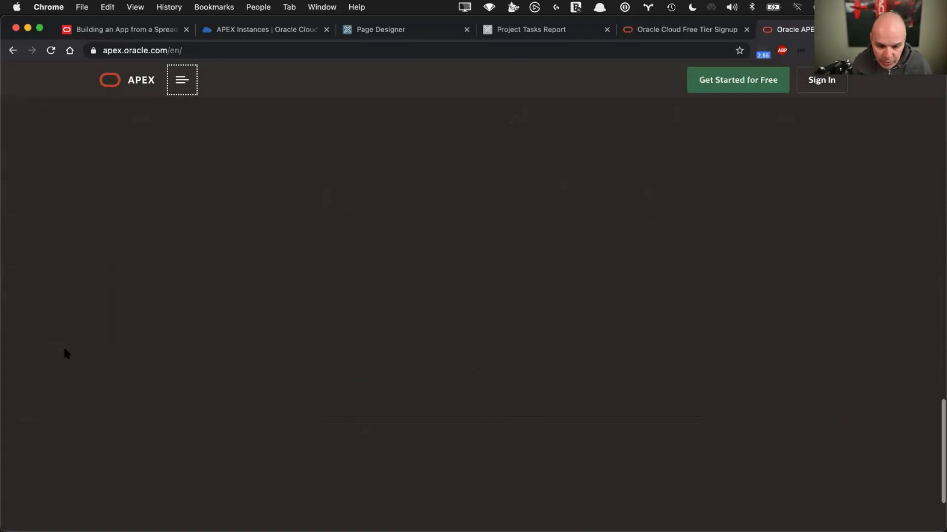
pyautogui.scroll(1, 65, 351)
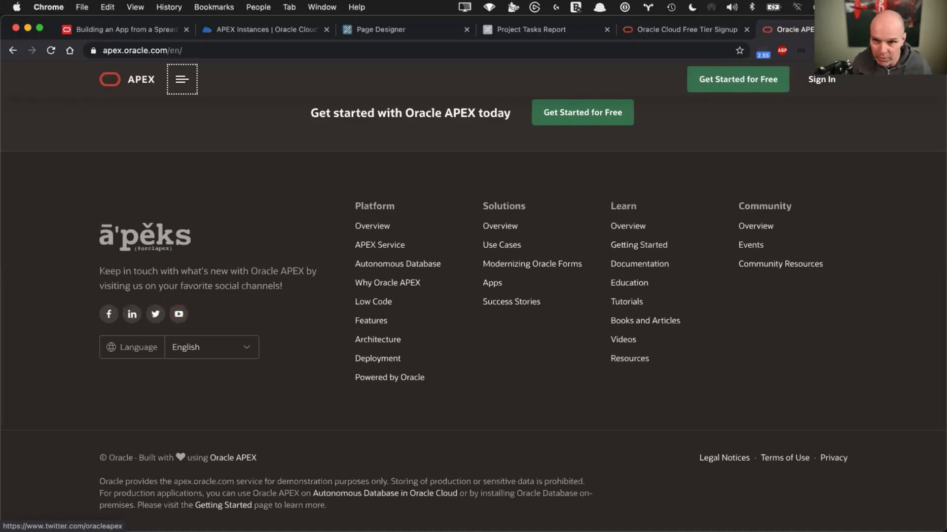
pyautogui.press('super+w')
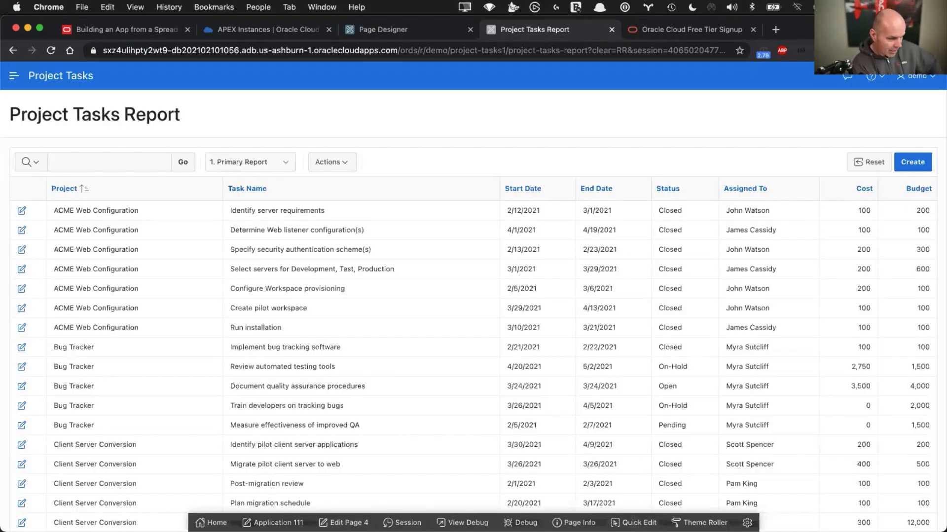
pyautogui.click(147, 32)
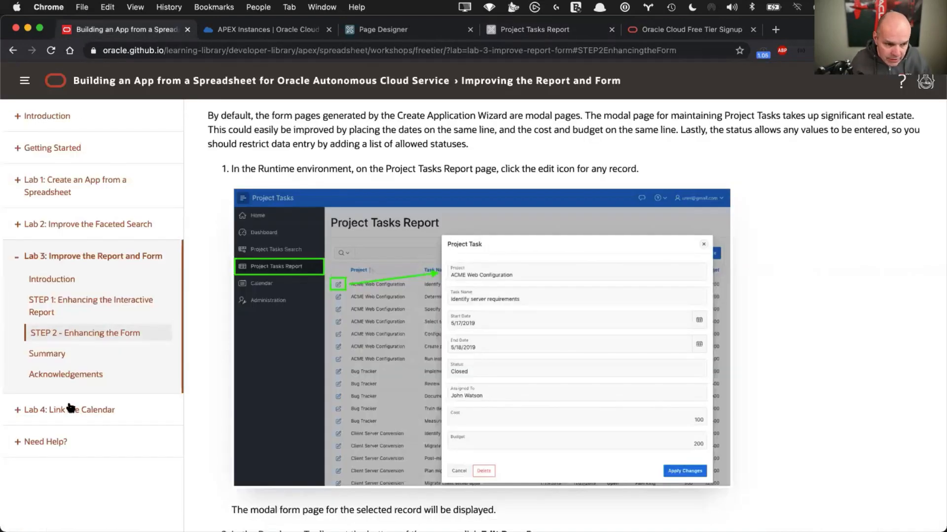
pyautogui.click(71, 409)
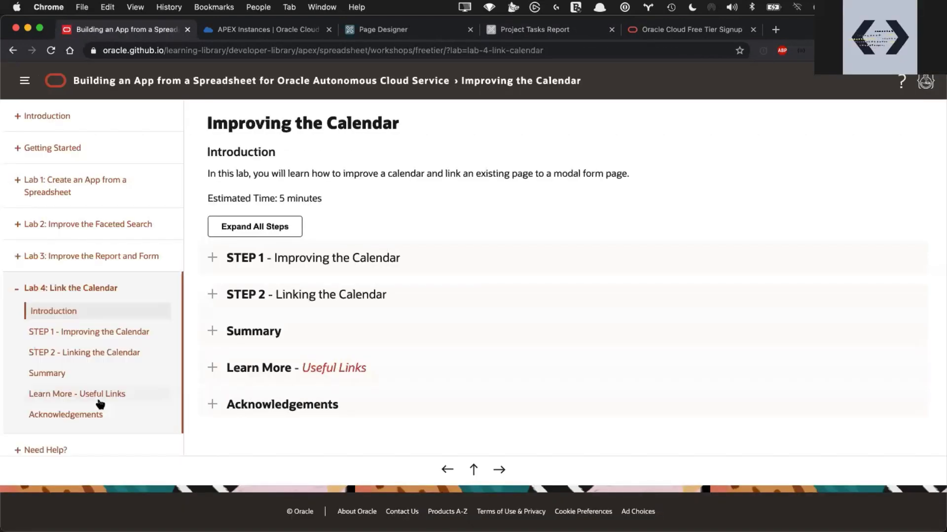
pyautogui.click(210, 256)
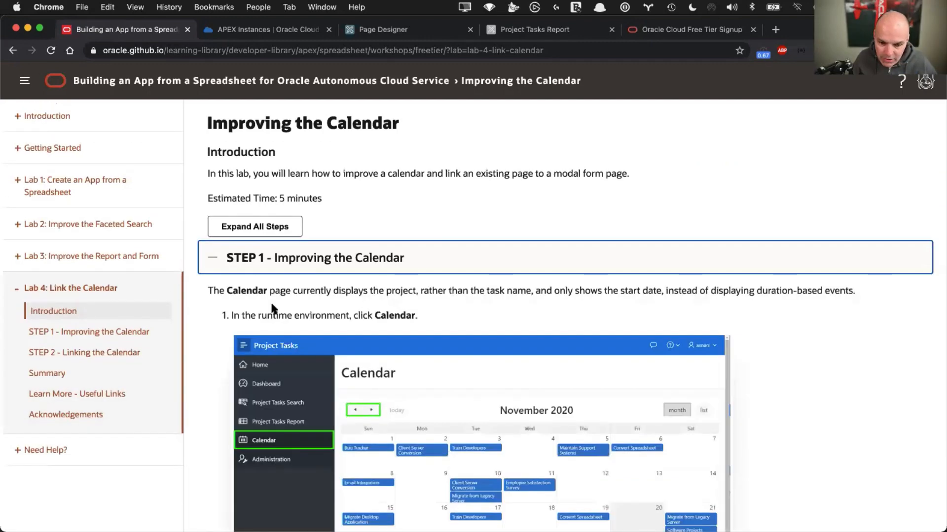
pyautogui.scroll(-5, 272, 309)
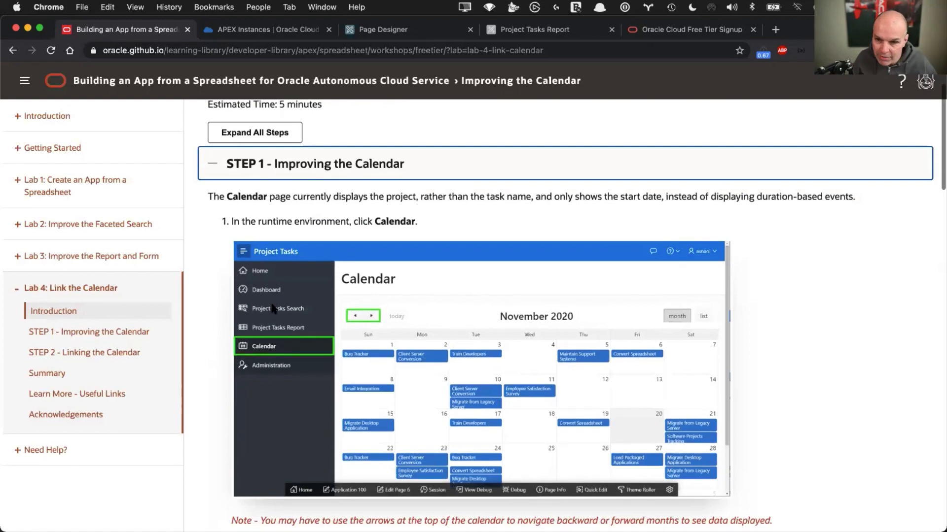
pyautogui.scroll(3, 273, 309)
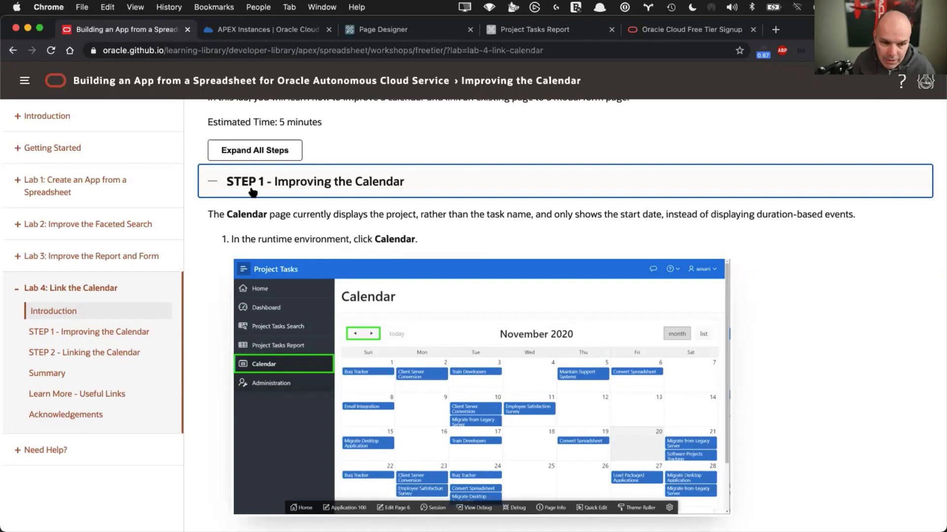
pyautogui.click(533, 31)
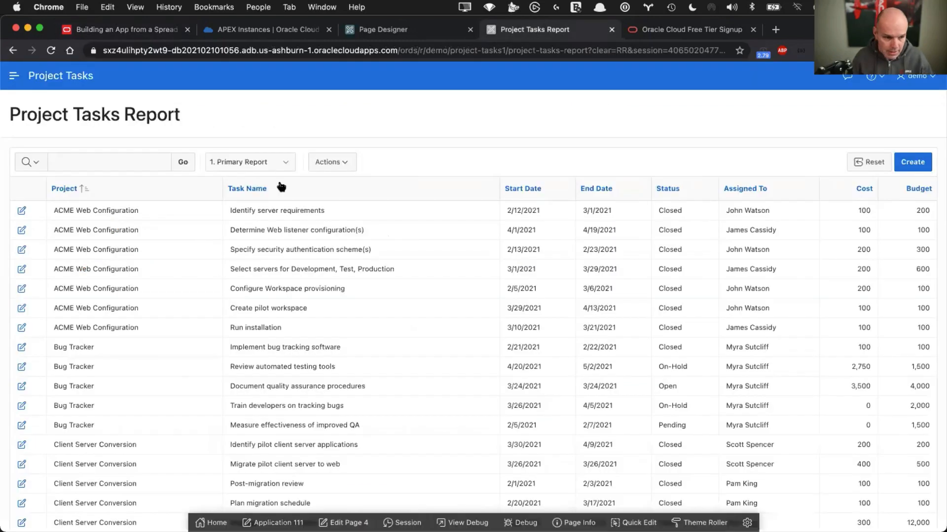
# View the running Calendar page from the navigation menu, then open Page 6: Calendar in Page Designer
pyautogui.click(13, 76)
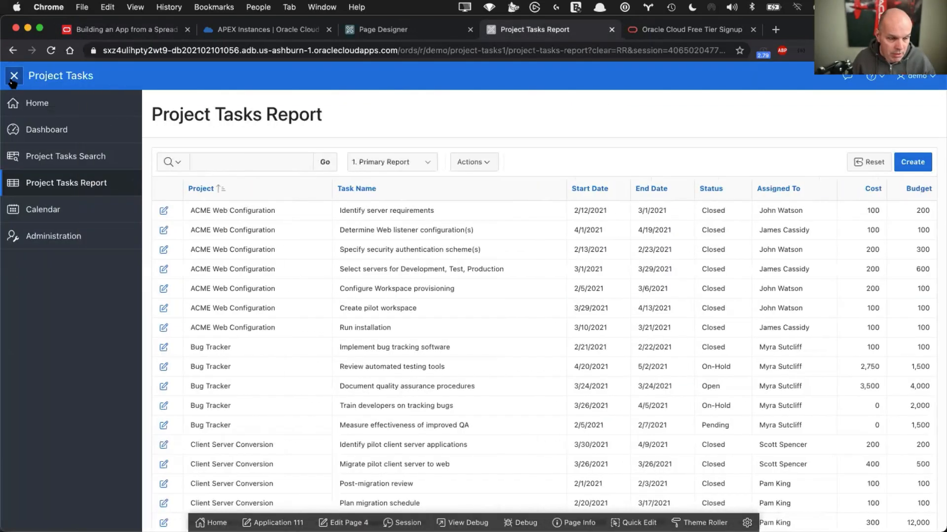
pyautogui.click(40, 212)
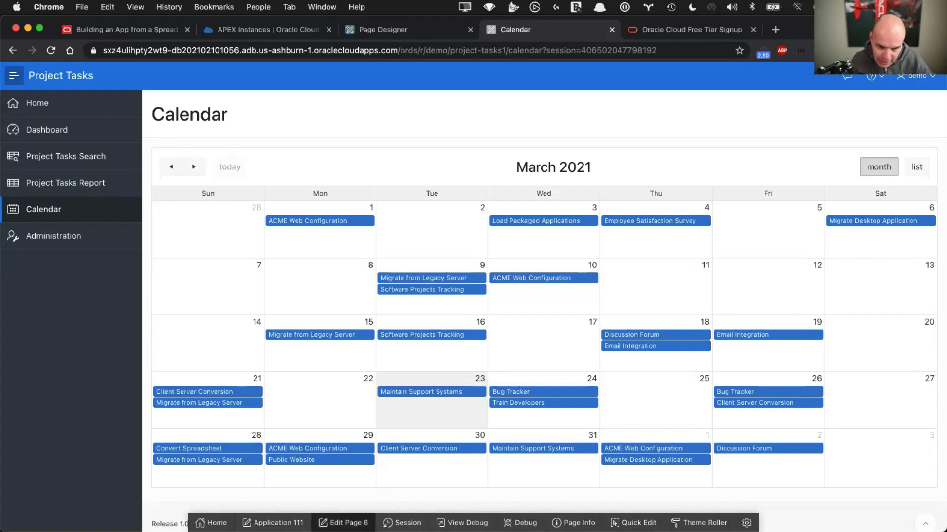
pyautogui.click(343, 523)
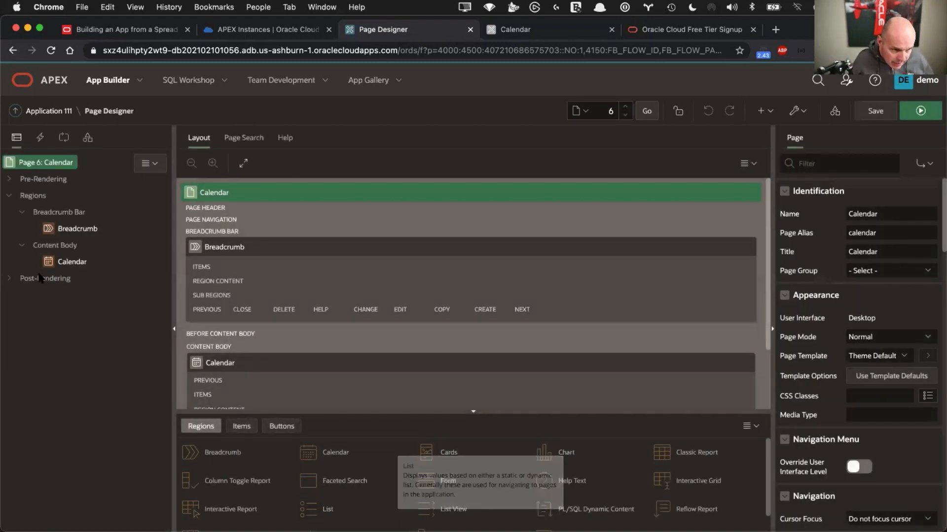
# Set the Calendar region's Display Column to TASK_NAME and End Date Column to END_DATE
pyautogui.click(70, 263)
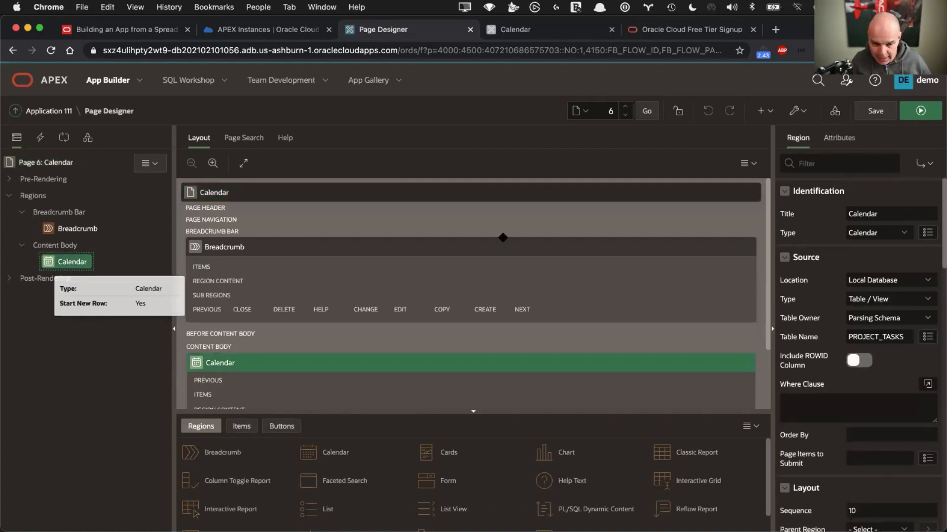
pyautogui.scroll(-3, 821, 321)
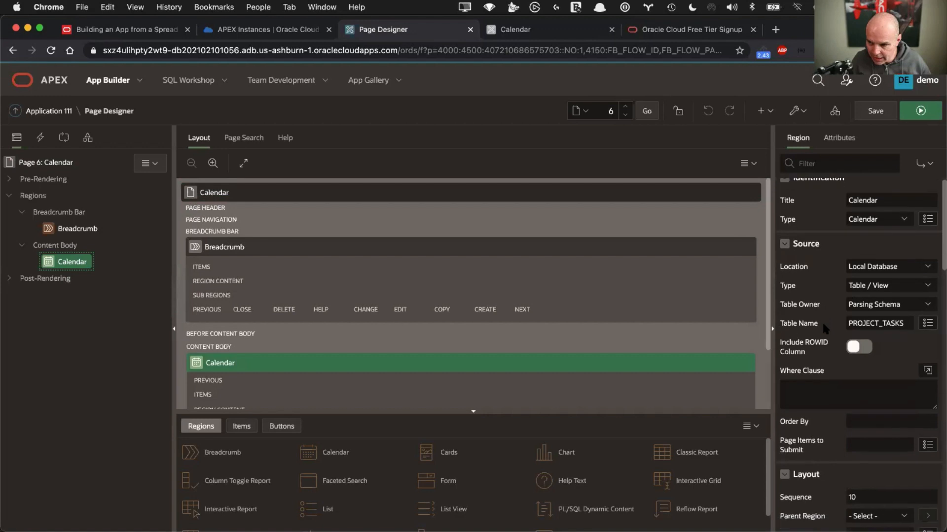
pyautogui.scroll(-4, 821, 321)
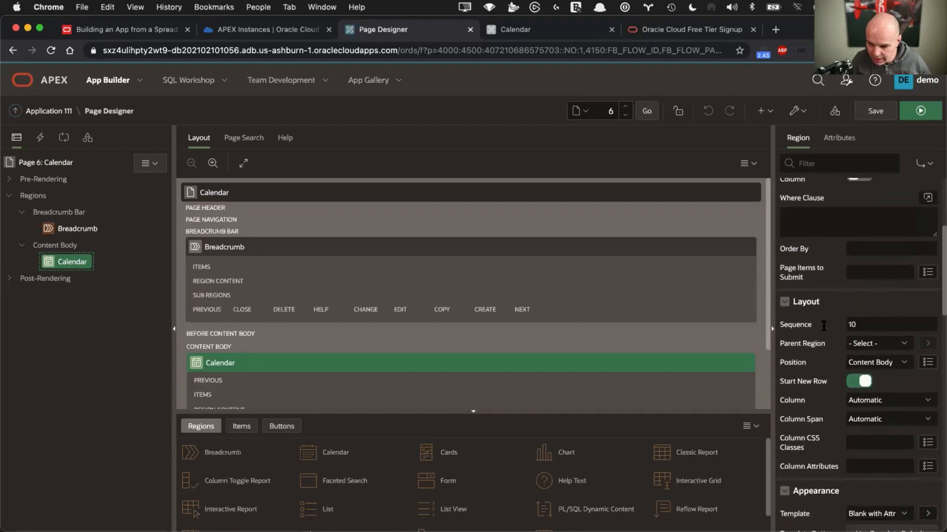
pyautogui.scroll(10, 822, 321)
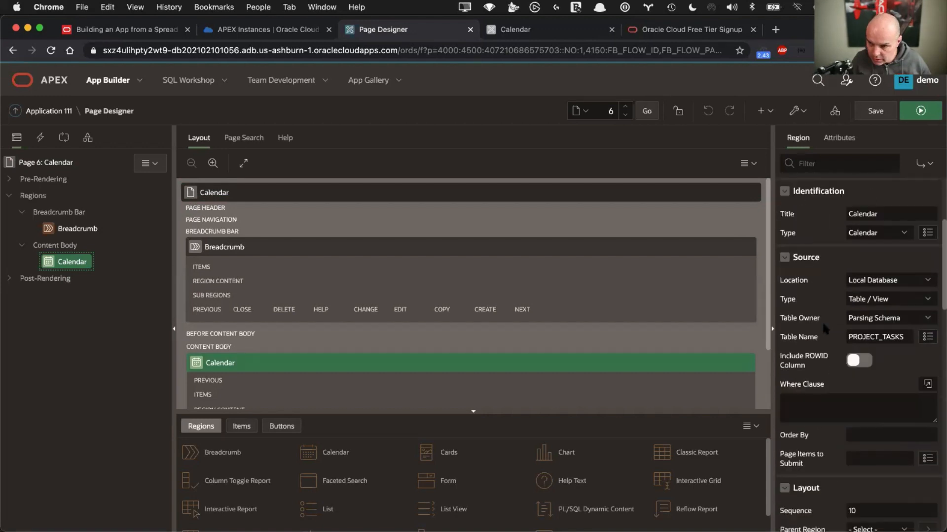
pyautogui.click(833, 138)
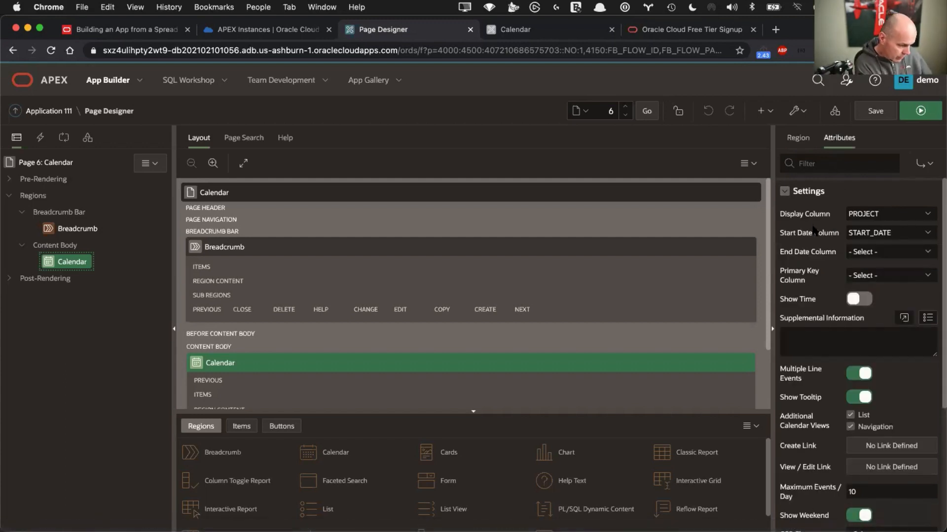
pyautogui.click(862, 217)
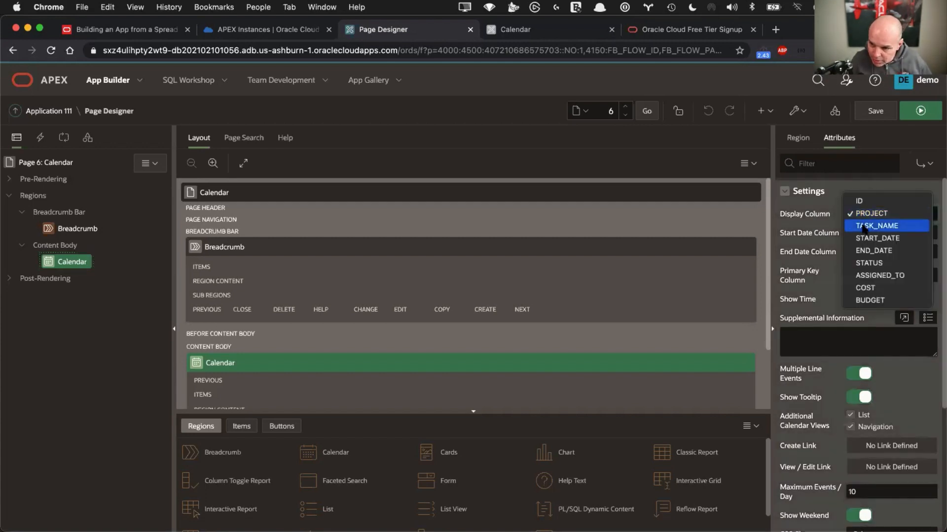
pyautogui.click(862, 224)
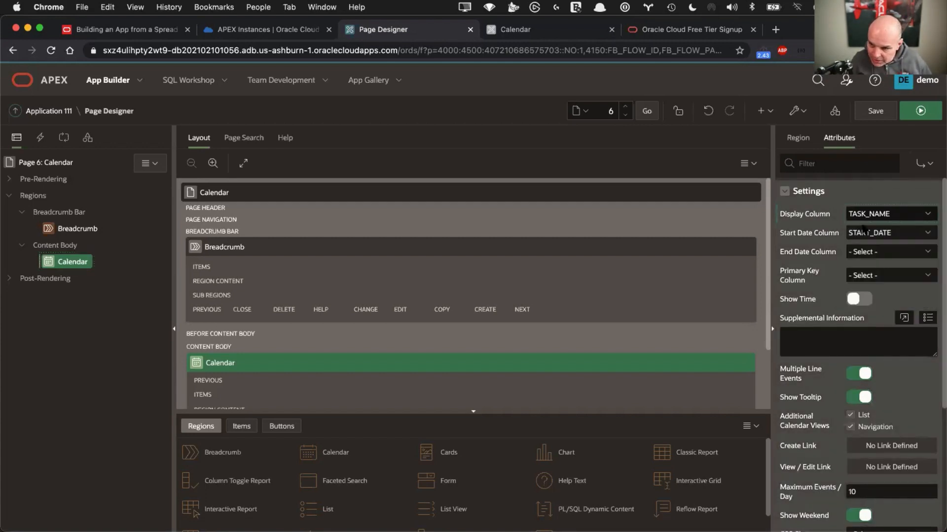
pyautogui.click(864, 254)
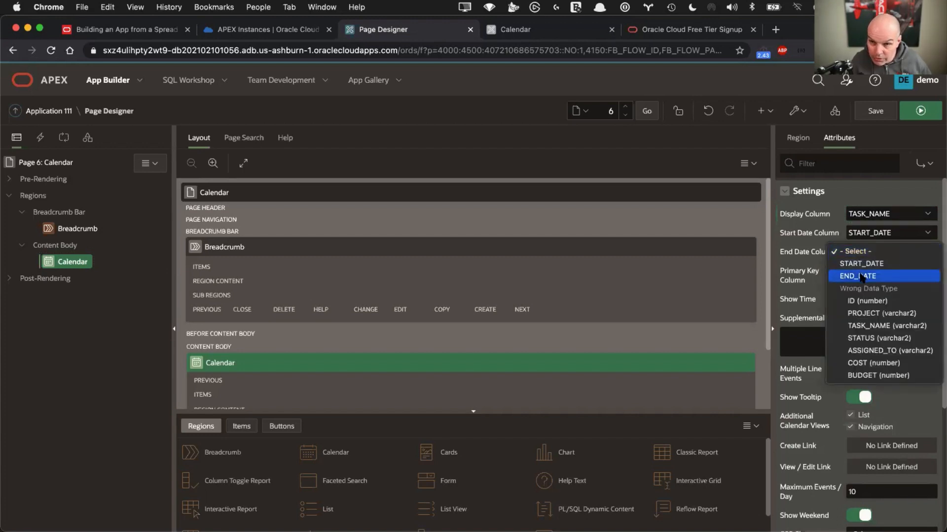
pyautogui.click(861, 276)
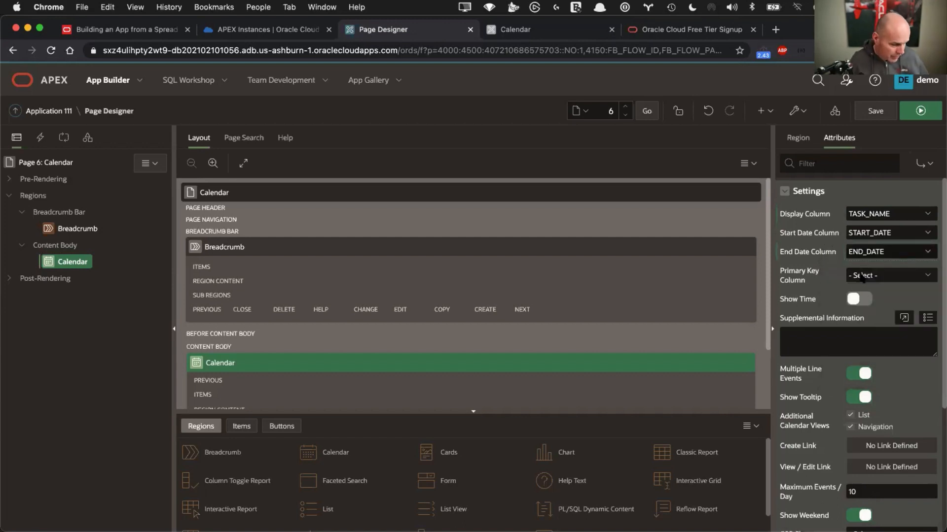
# Save page 6 and run it to preview the multi-day task bars
pyautogui.click(877, 111)
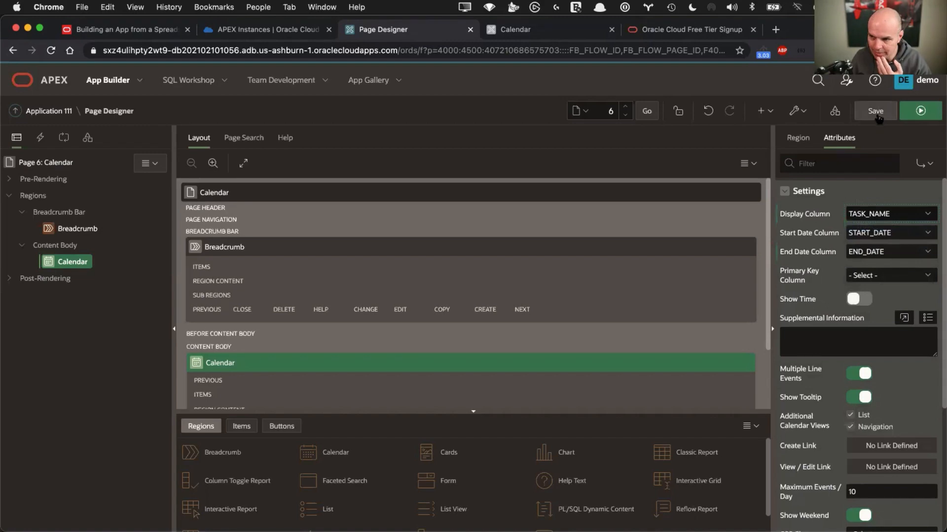
pyautogui.click(877, 113)
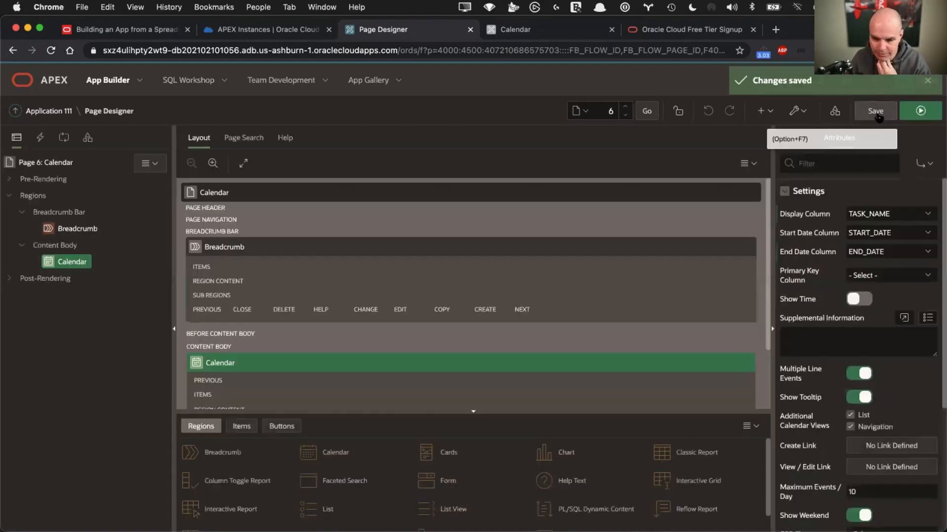
pyautogui.click(922, 110)
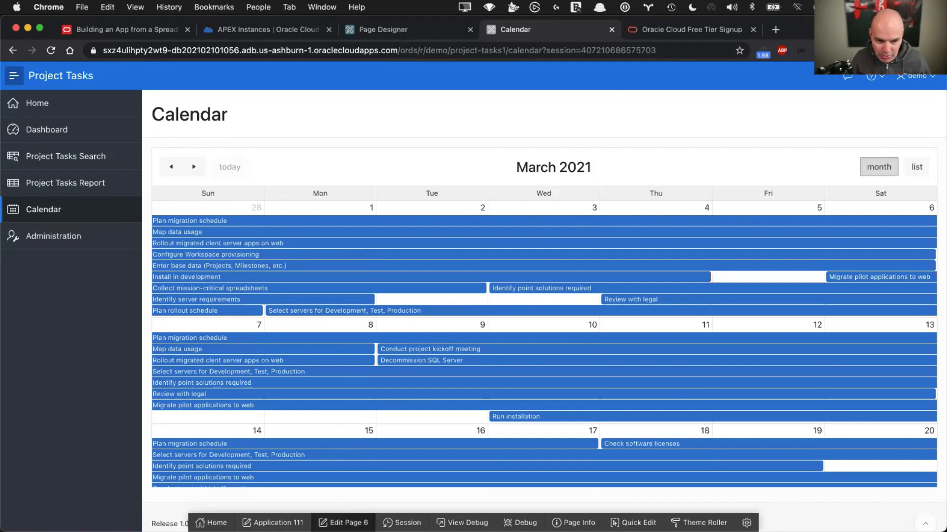
# Clear the calendar's End Date Column on page 6 and save and run the page
pyautogui.click(343, 523)
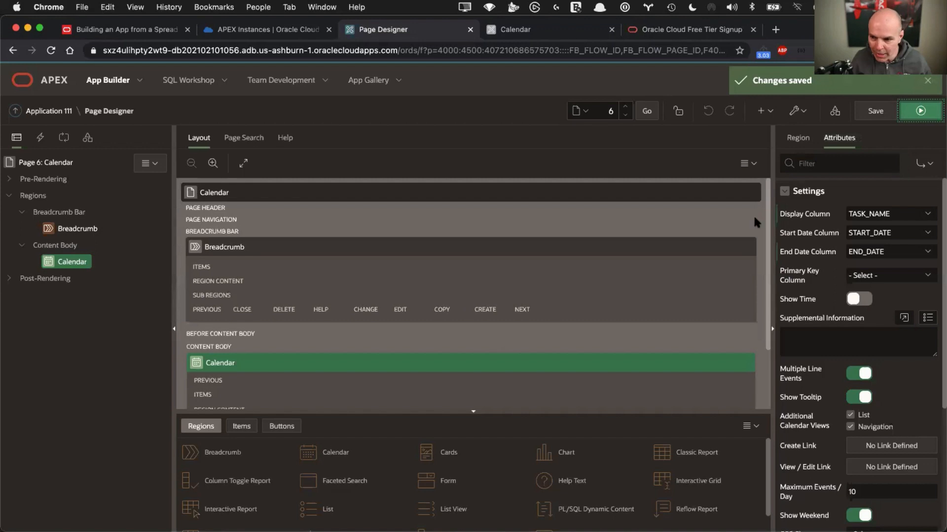
pyautogui.click(870, 252)
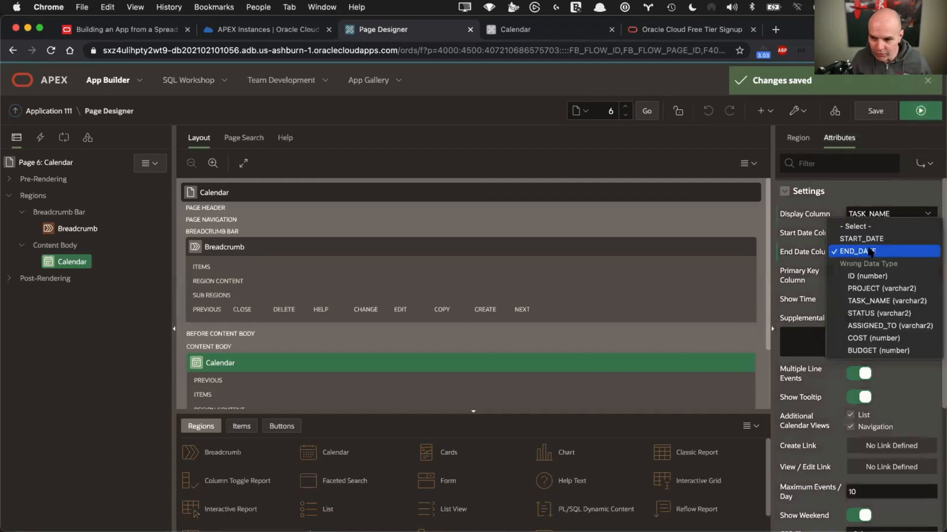
pyautogui.click(870, 227)
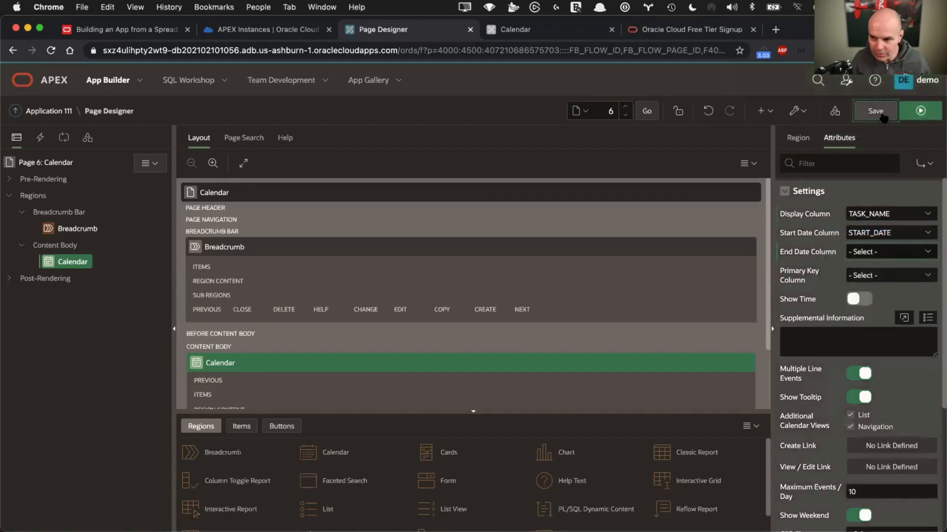
pyautogui.click(918, 113)
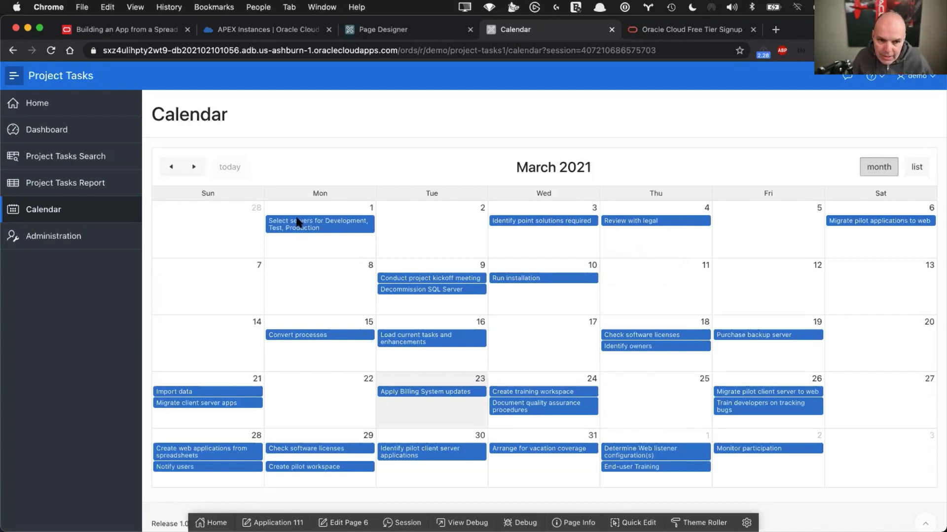
# Return from the running calendar to Page Designer for page 6
pyautogui.moveTo(298, 222)
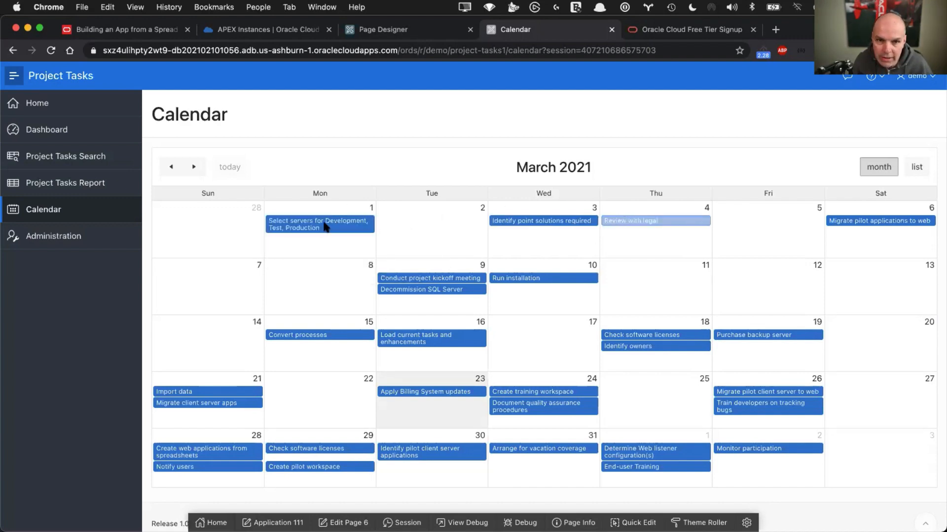
pyautogui.moveTo(325, 226)
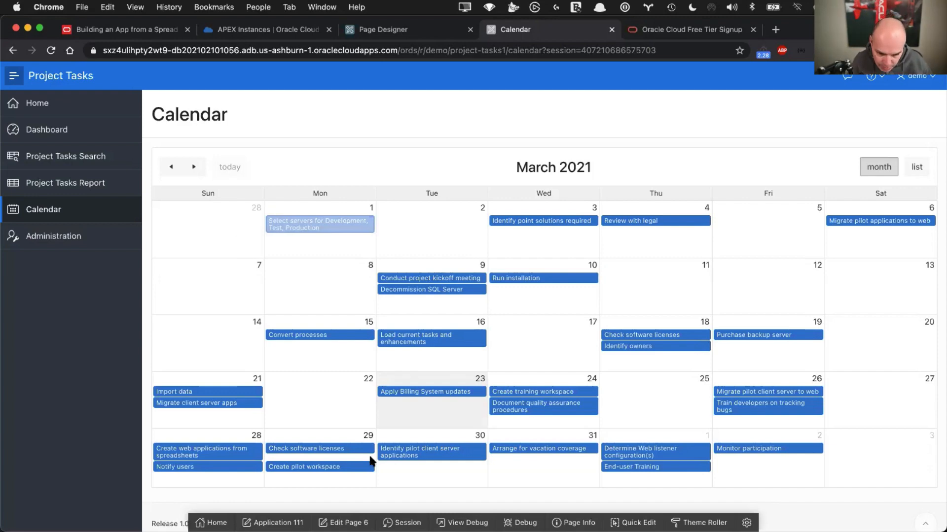
pyautogui.click(344, 522)
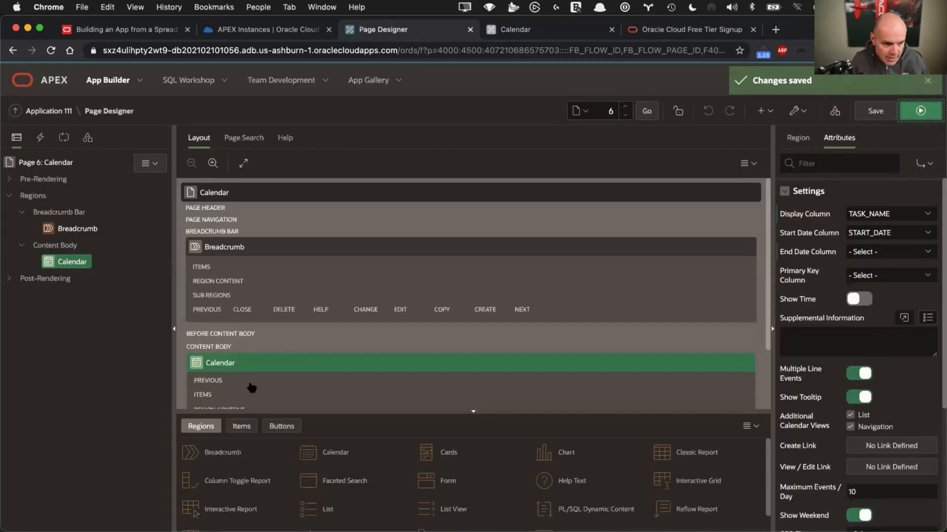
# Scroll the calendar attributes down and open the View / Edit Link in Link Builder
pyautogui.scroll(-3, 815, 267)
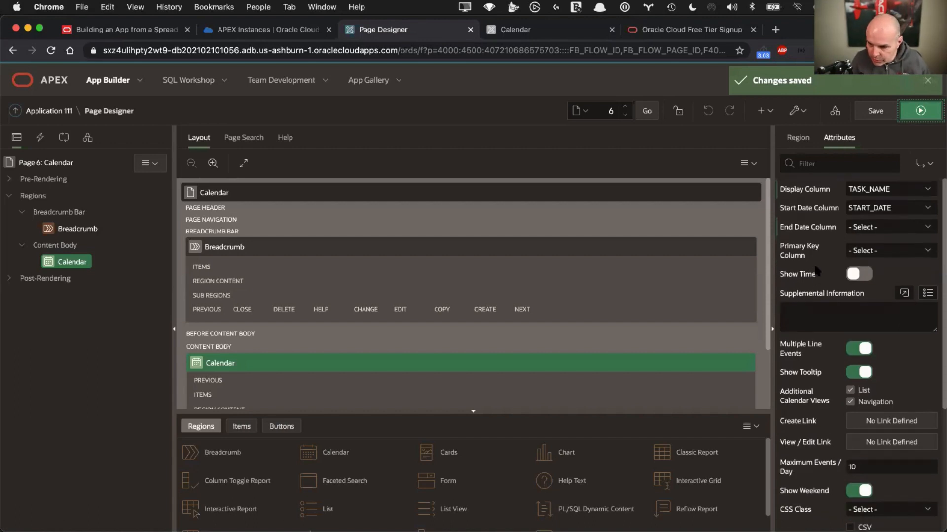
pyautogui.scroll(-2, 815, 266)
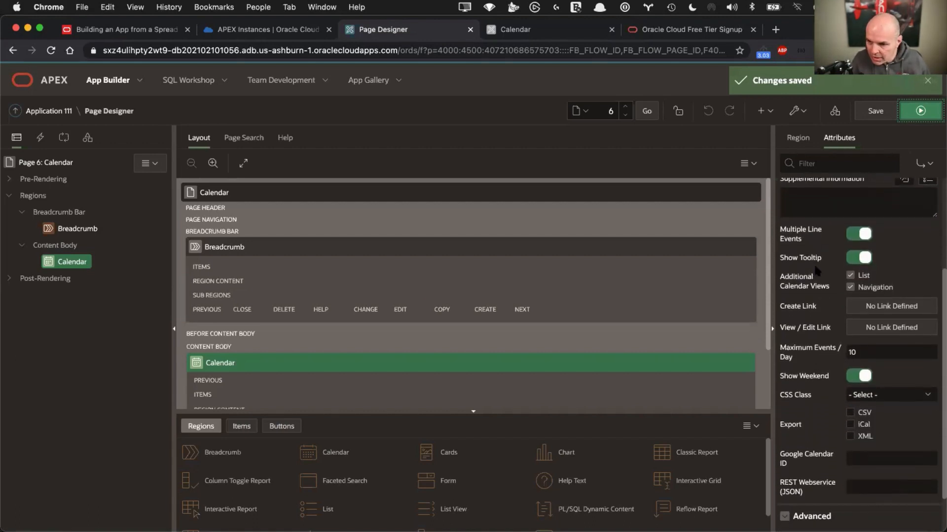
pyautogui.click(886, 330)
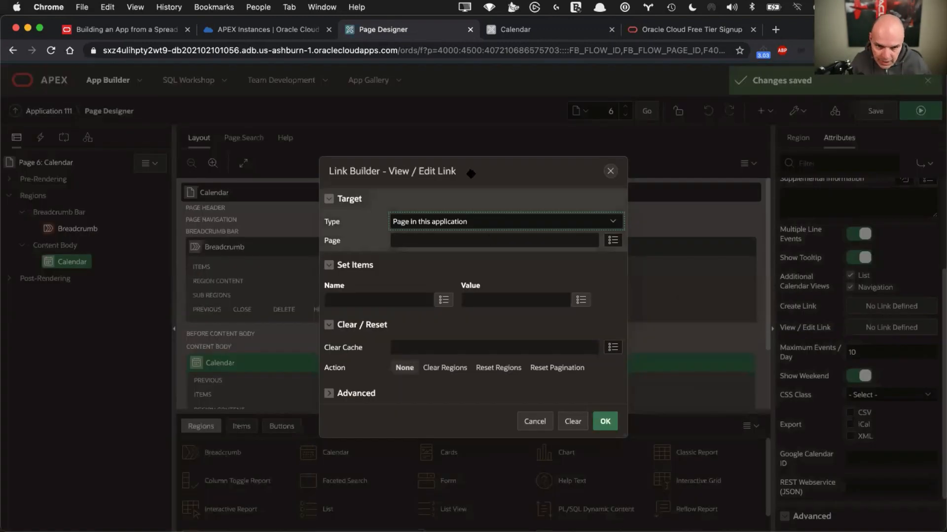
# Point the View / Edit Link to page 5, setting P5_ID to &ID. and clearing cache 5
pyautogui.moveTo(471, 174); pyautogui.dragTo(495, 154)
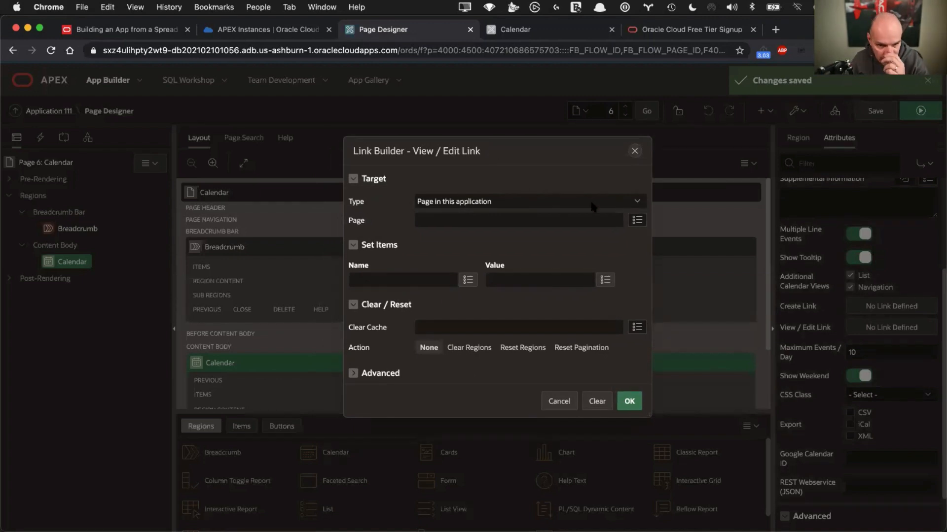
pyautogui.click(637, 221)
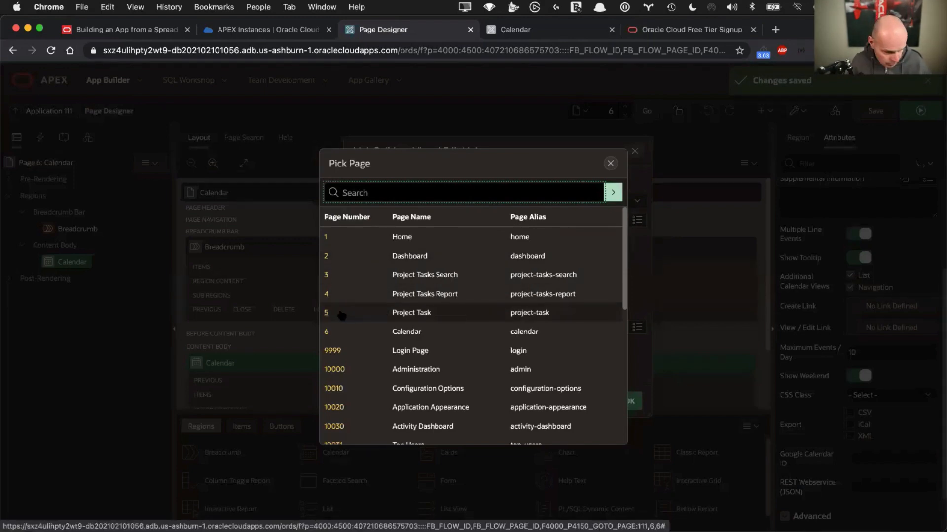
pyautogui.click(341, 315)
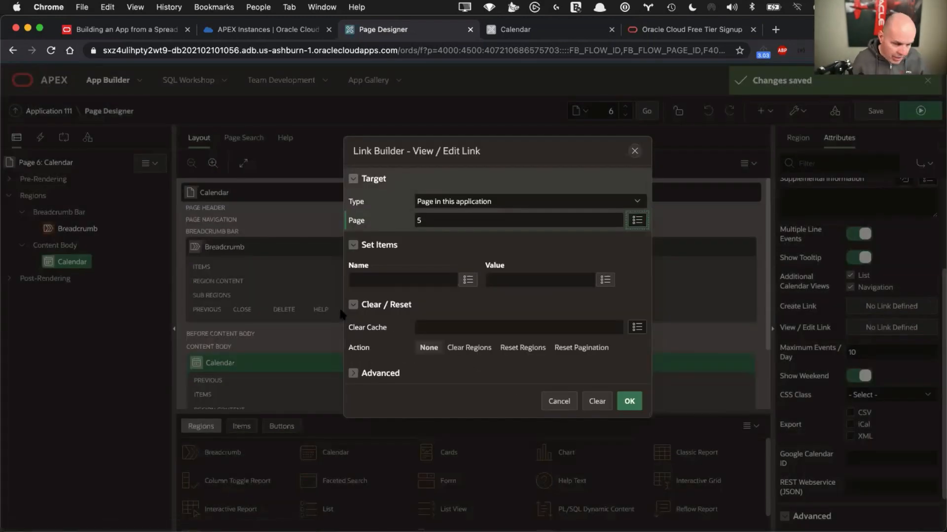
pyautogui.click(467, 280)
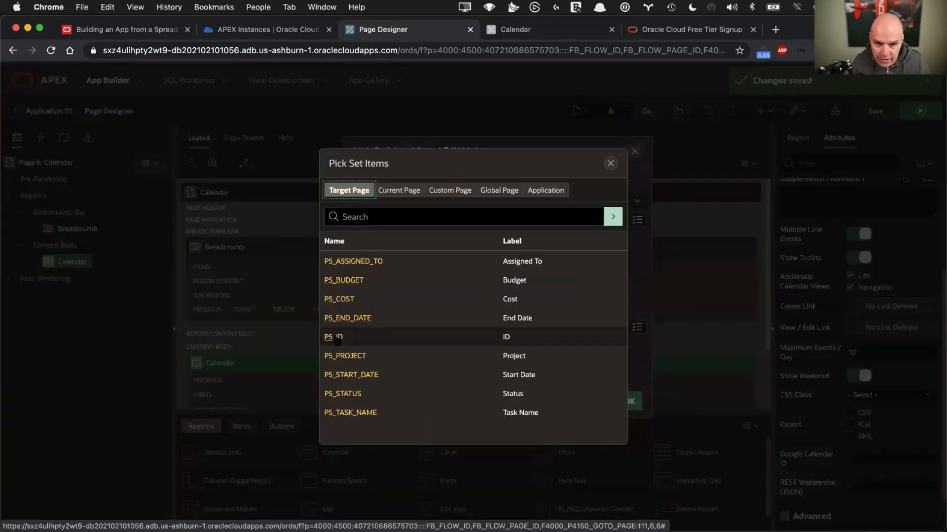
pyautogui.click(335, 337)
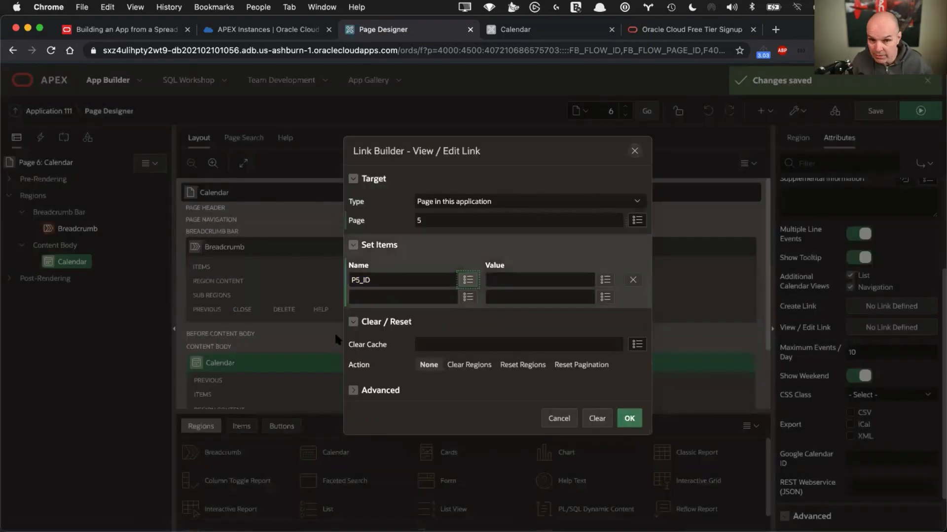
pyautogui.click(605, 280)
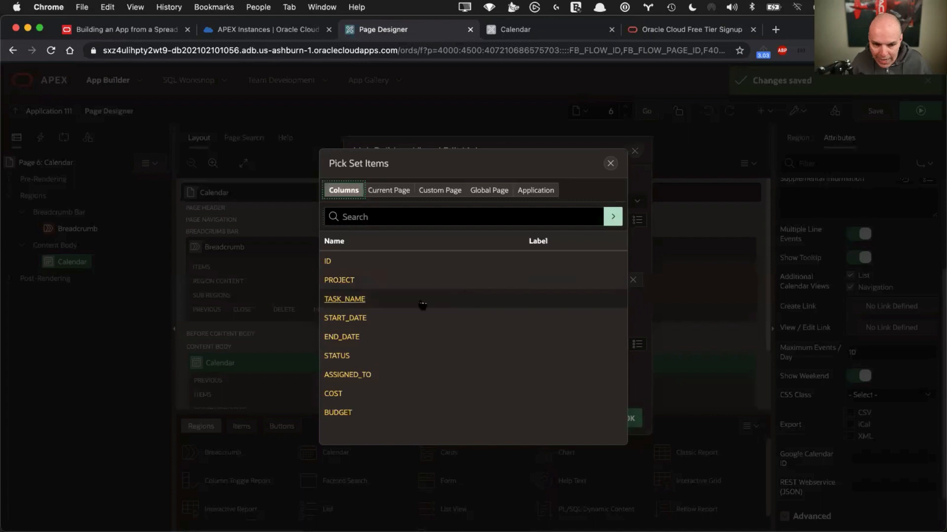
pyautogui.click(337, 261)
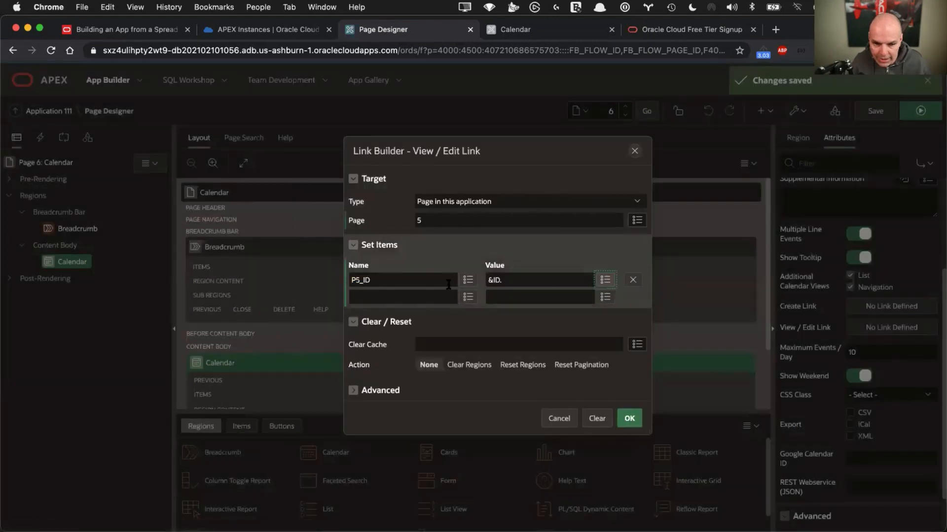
pyautogui.click(605, 280)
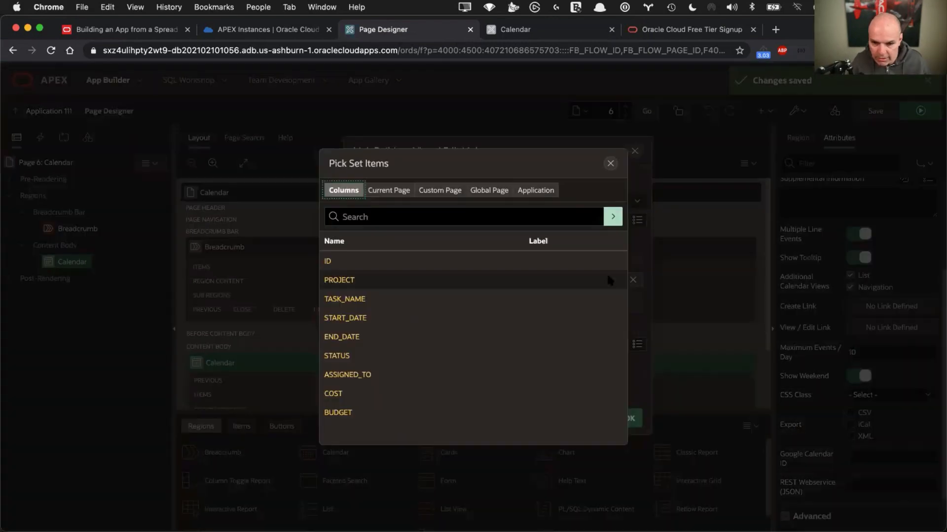
pyautogui.click(610, 163)
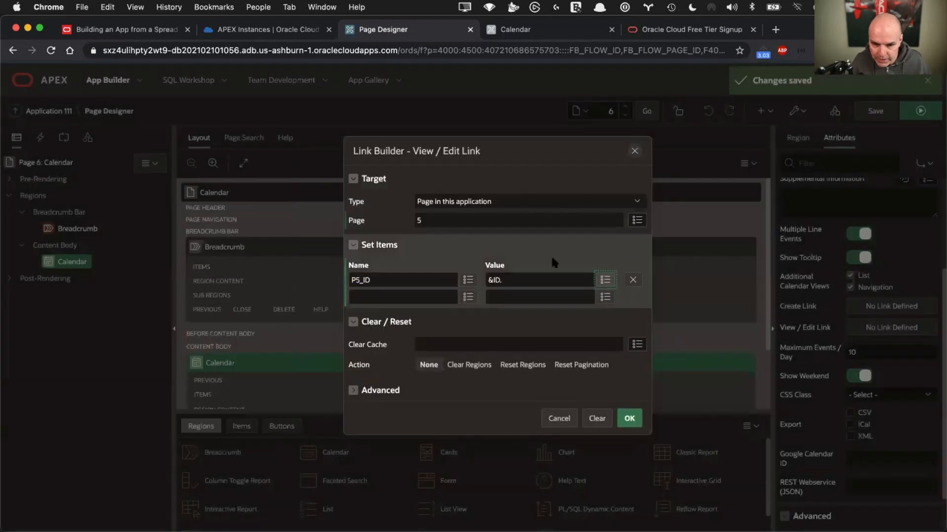
pyautogui.click(464, 342)
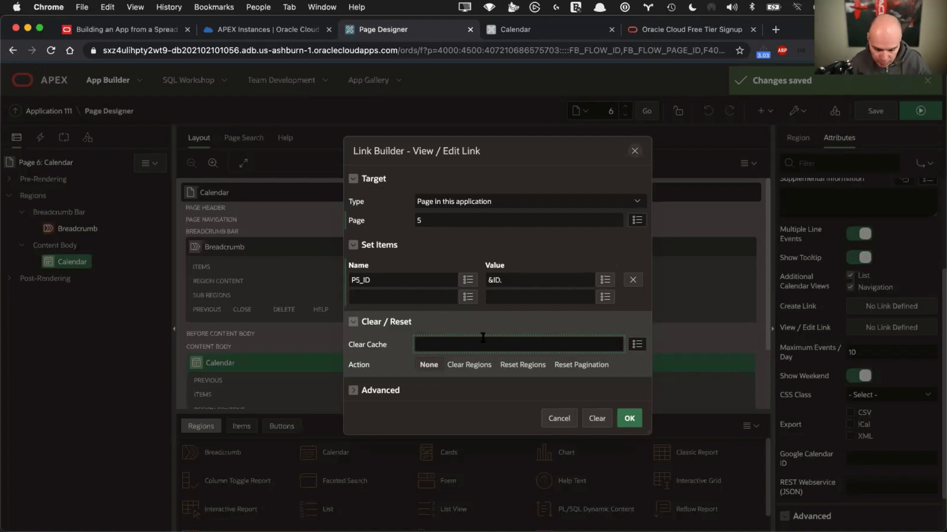
pyautogui.write('5')
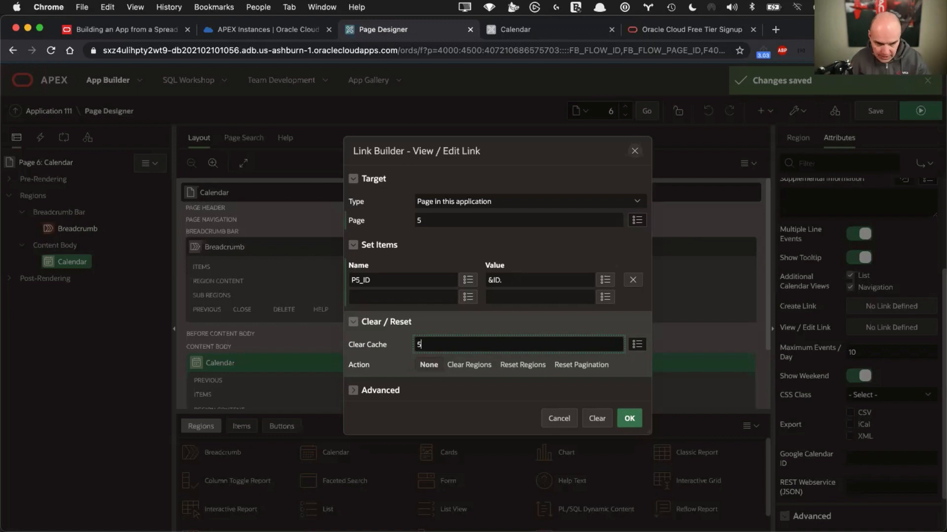
pyautogui.click(630, 419)
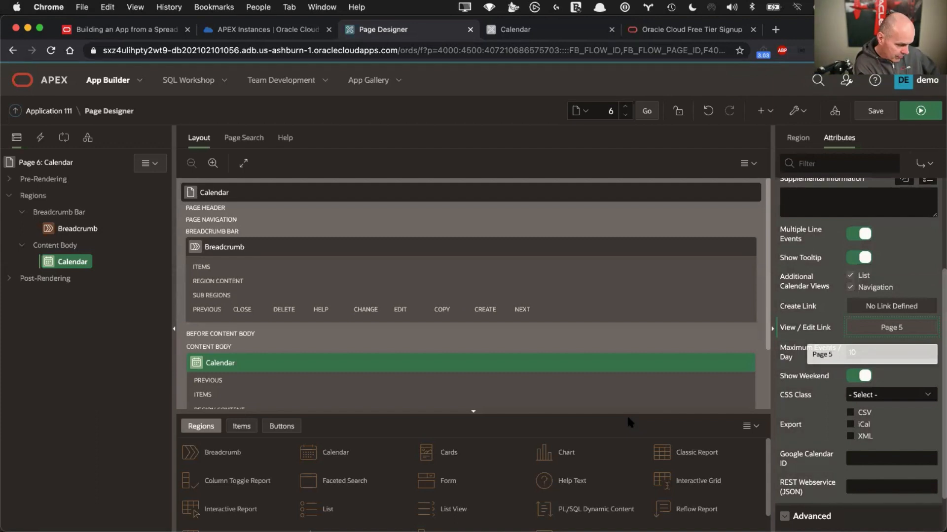
# Save and run page 6, and move the Select servers task's start date to March 2, 2021
pyautogui.click(878, 108)
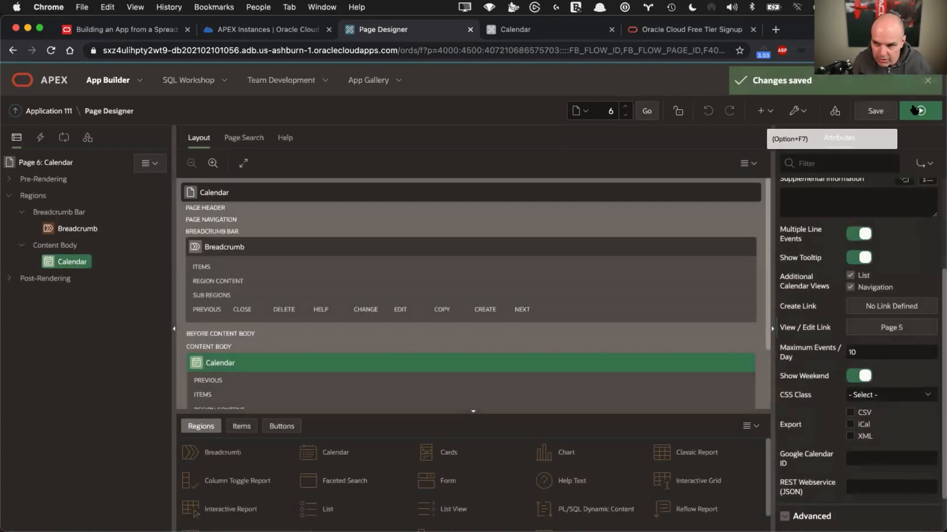
pyautogui.click(921, 111)
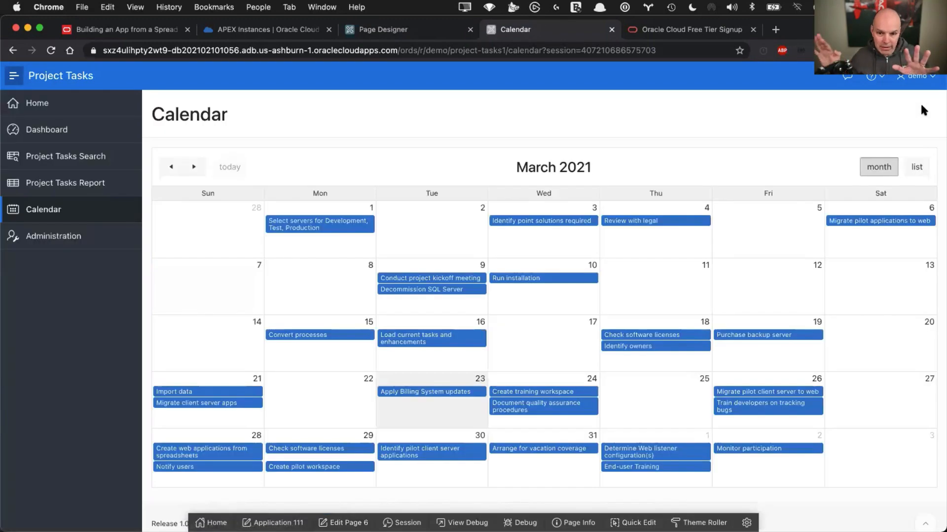
pyautogui.click(327, 228)
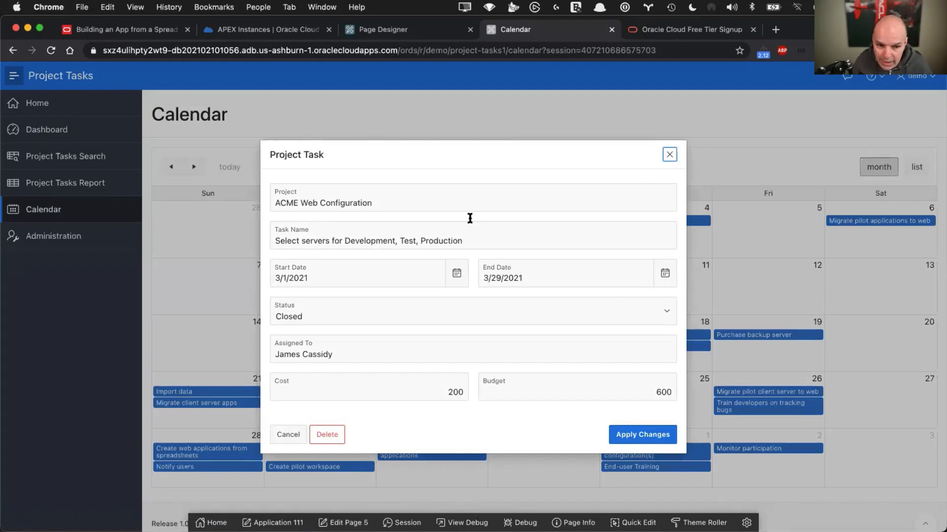
pyautogui.click(451, 274)
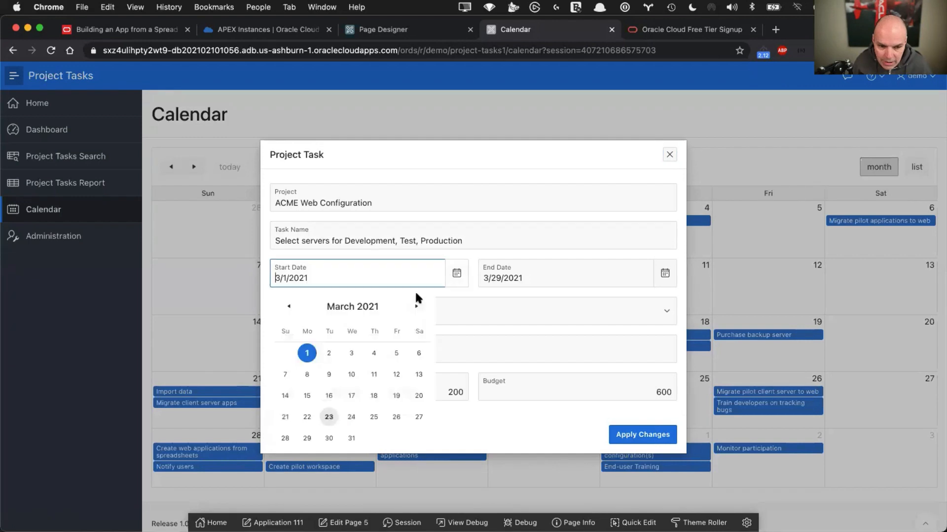
pyautogui.click(329, 353)
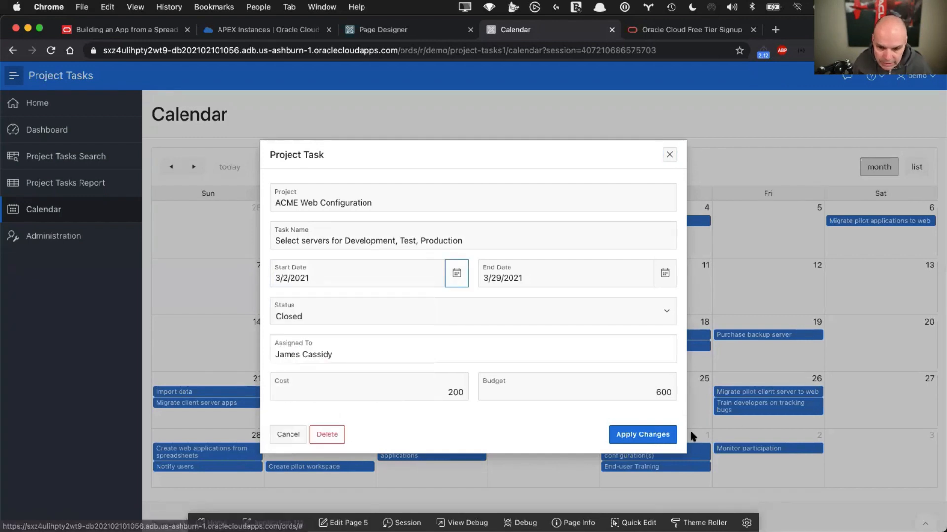
pyautogui.click(663, 435)
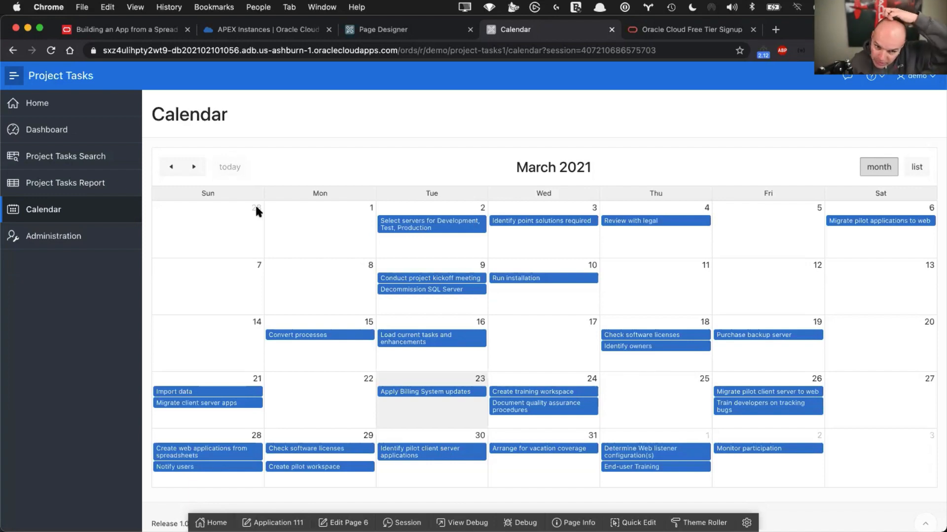
# Back in Page Designer, create a dynamic action on the Calendar region
pyautogui.click(414, 27)
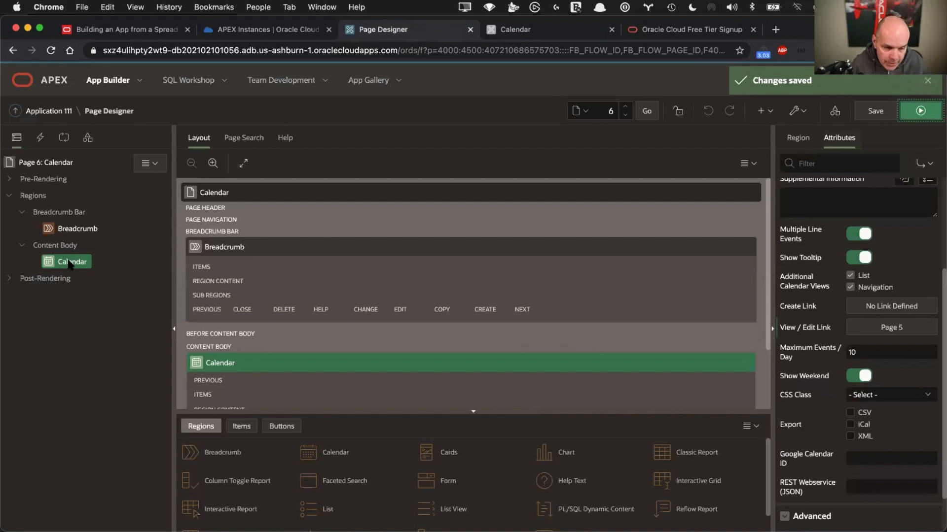
pyautogui.moveTo(69, 263)
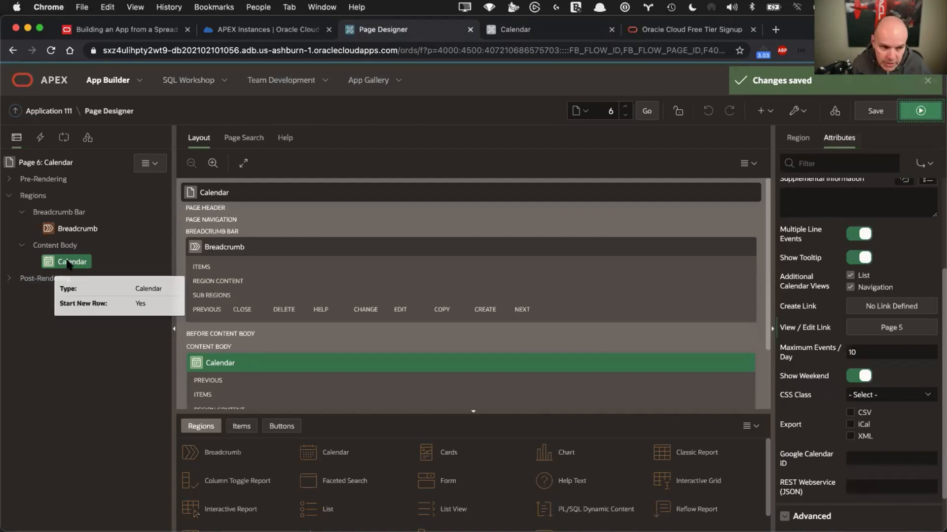
pyautogui.rightClick(69, 265)
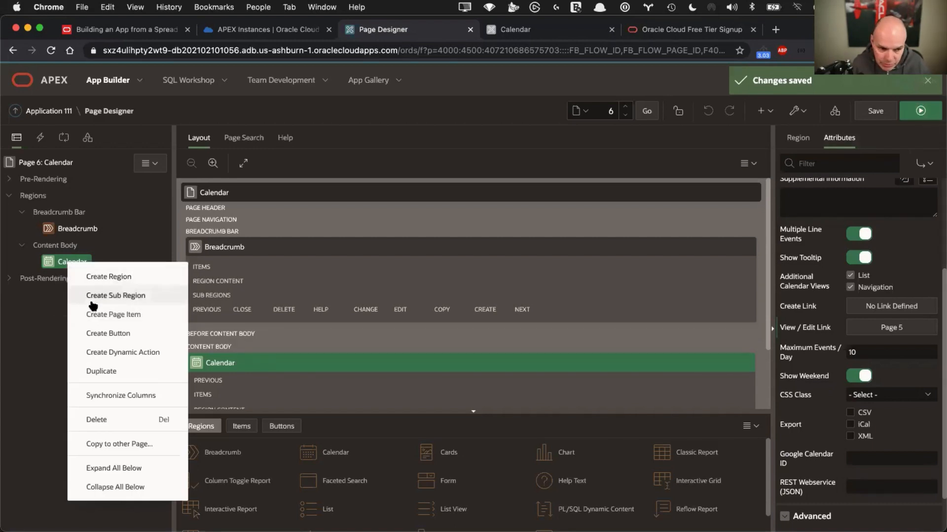
pyautogui.click(106, 353)
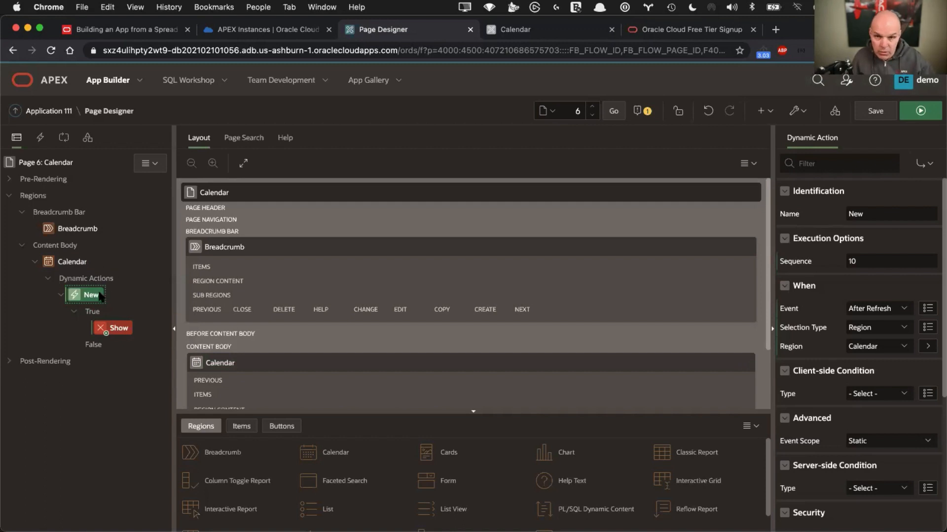
pyautogui.moveTo(100, 296)
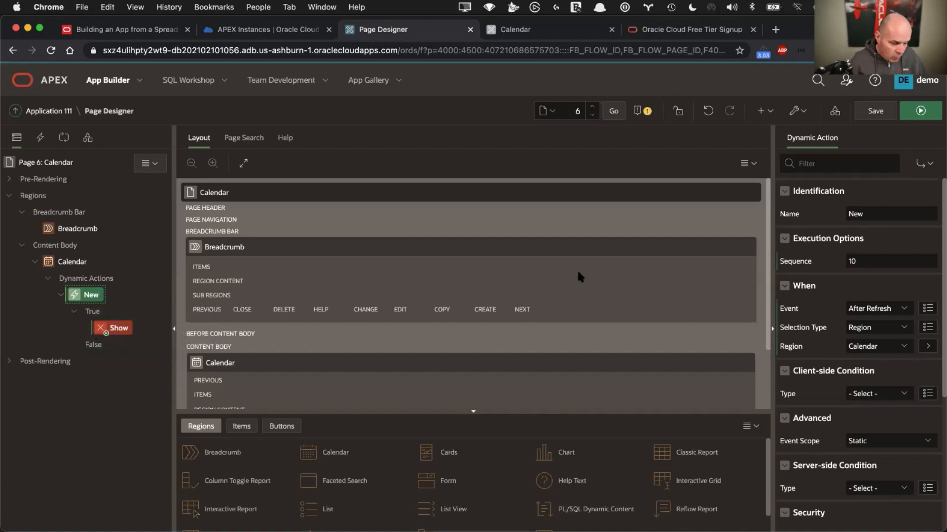
# Name the dynamic action 'Refresh Calendar' and set its event to Dialog Closed
pyautogui.doubleClick(881, 214)
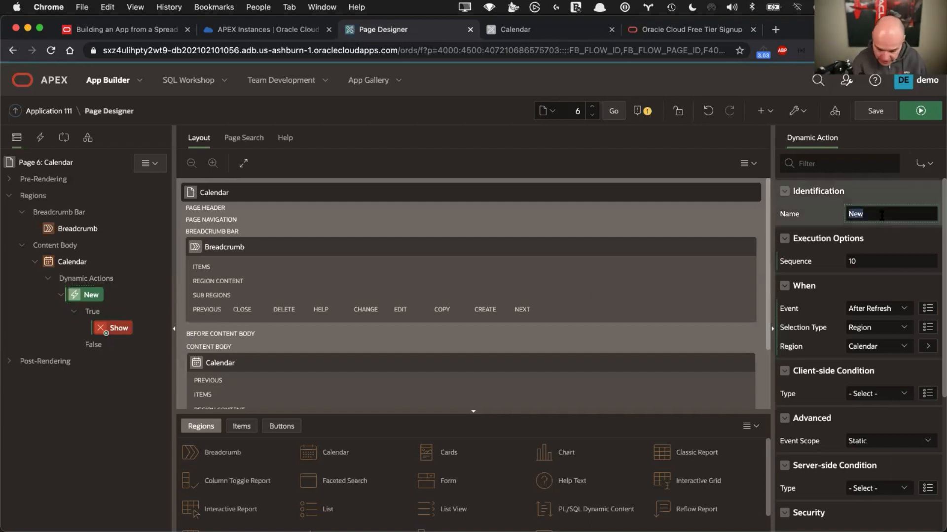
pyautogui.write('Refresh Calend')
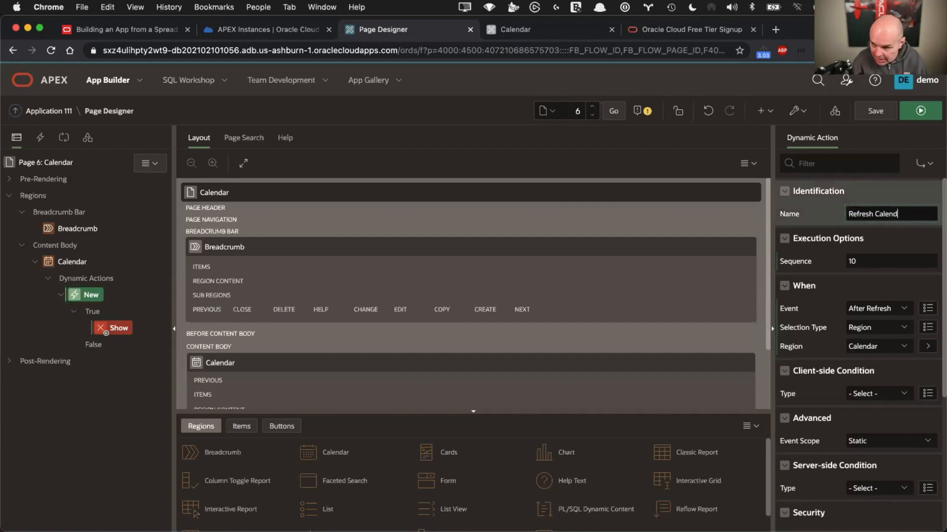
pyautogui.write('ar')
pyautogui.scroll(-1, 817, 261)
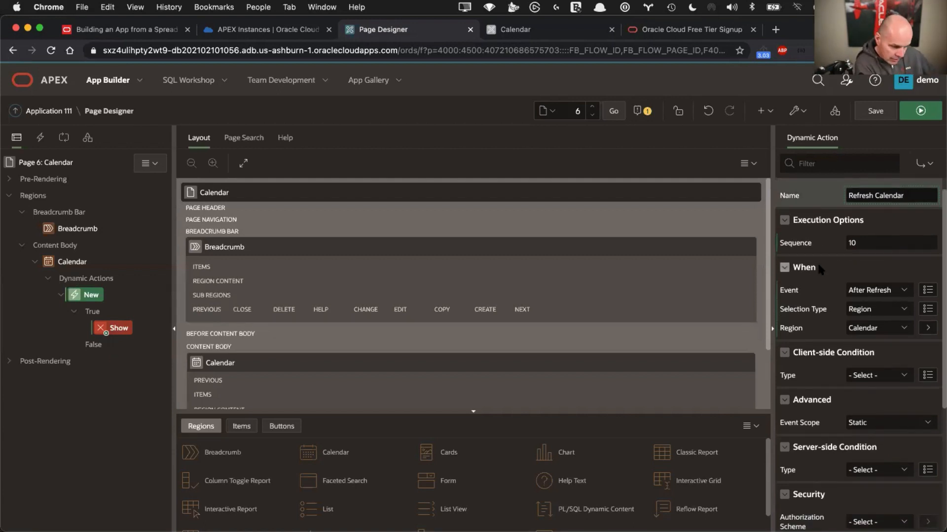
pyautogui.click(873, 291)
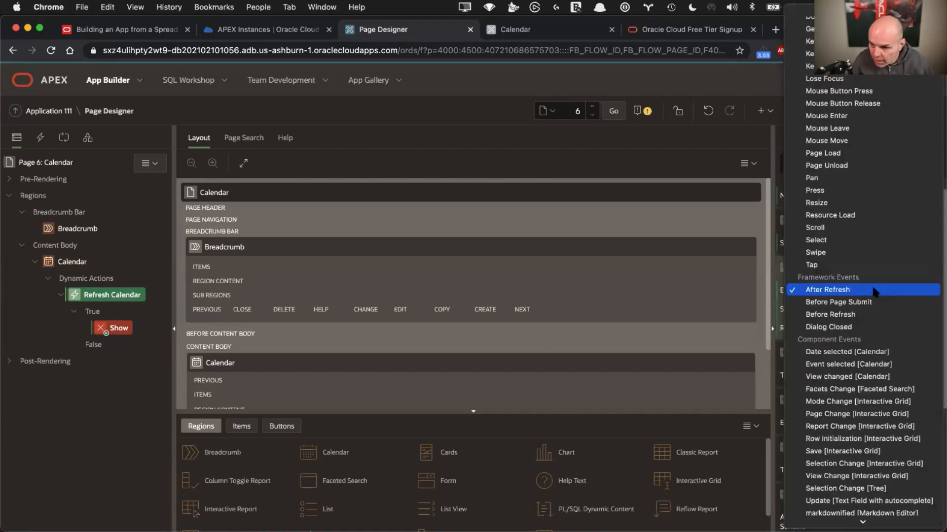
pyautogui.click(846, 330)
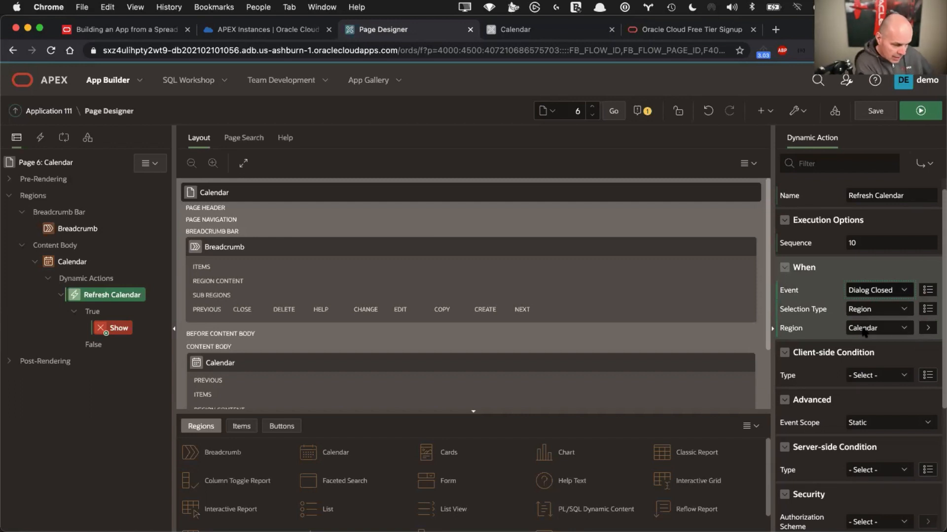
pyautogui.click(114, 333)
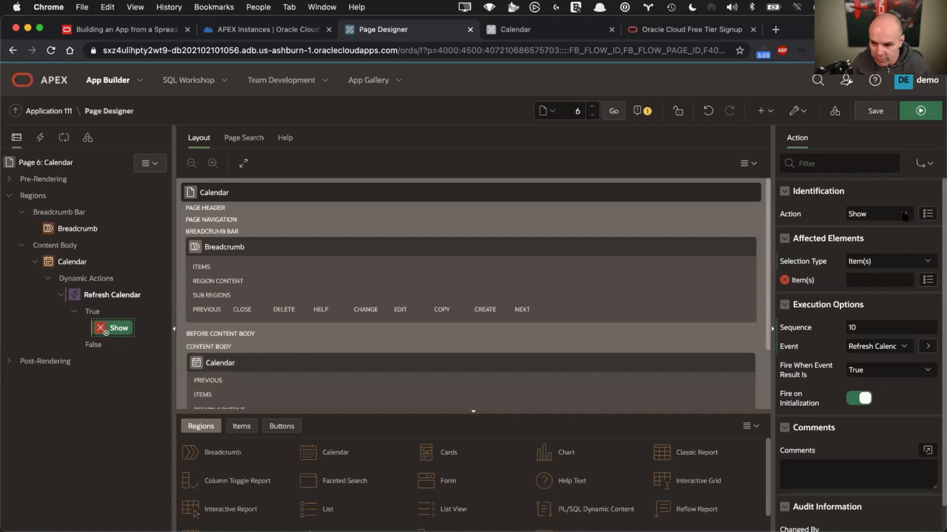
# Change the true action to Refresh with Region set to Calendar, and save page 6
pyautogui.click(881, 214)
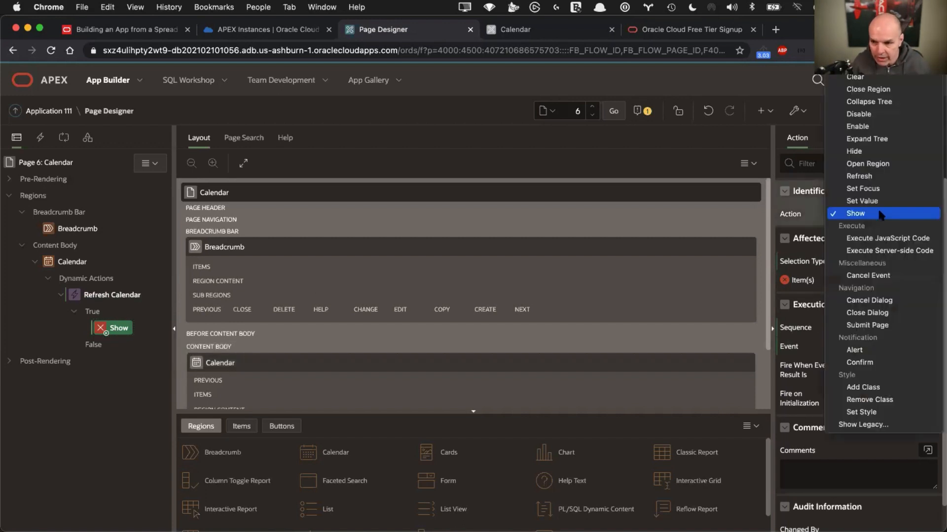
pyautogui.click(872, 176)
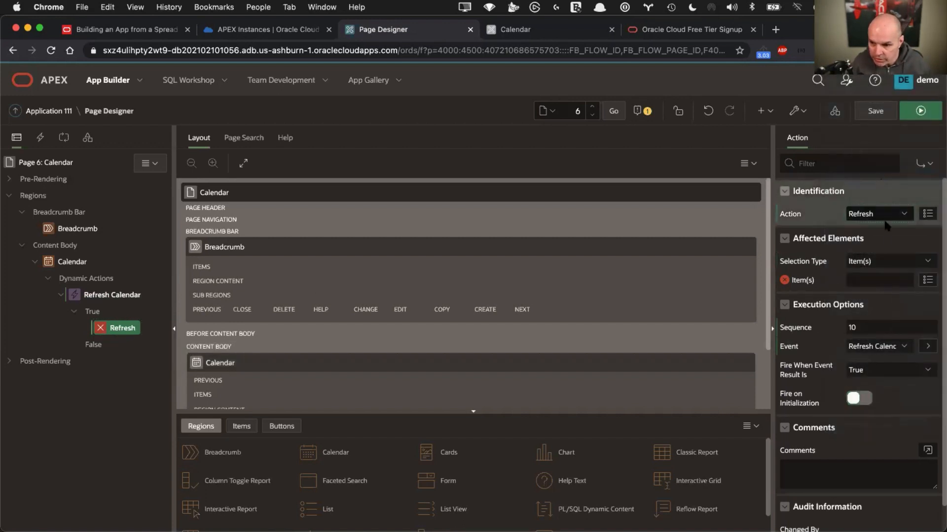
pyautogui.click(878, 265)
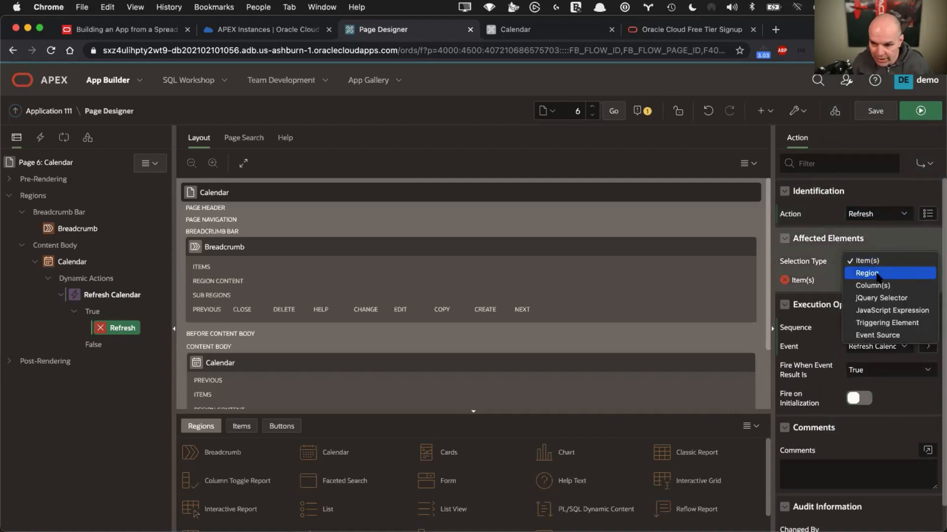
pyautogui.click(877, 274)
pyautogui.click(892, 280)
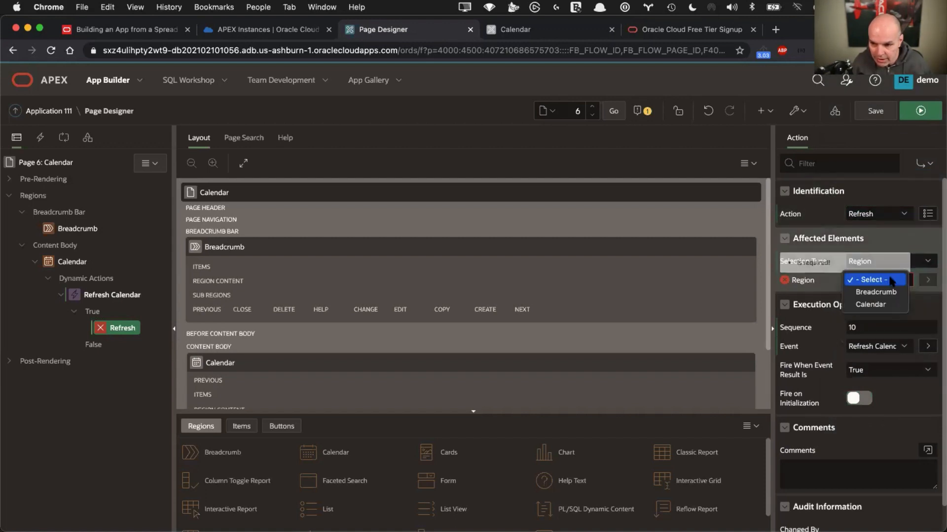
pyautogui.click(885, 304)
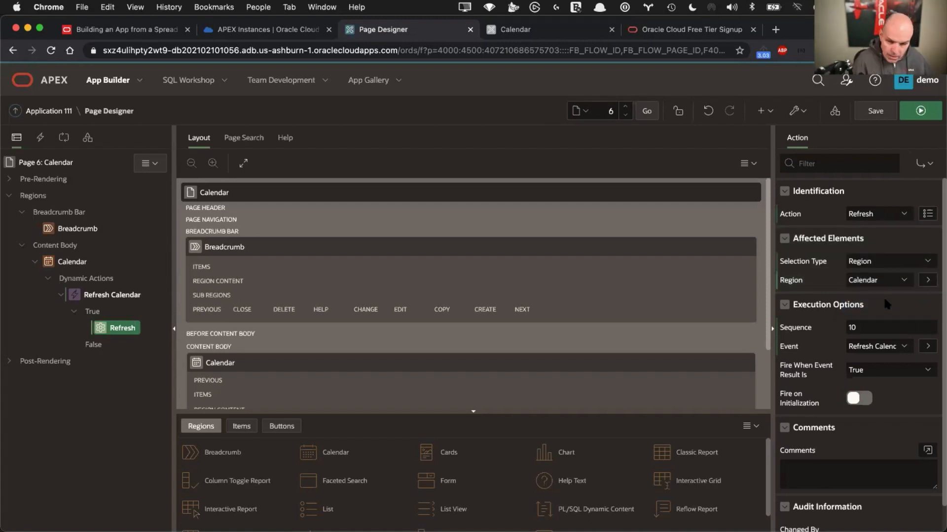
pyautogui.click(872, 112)
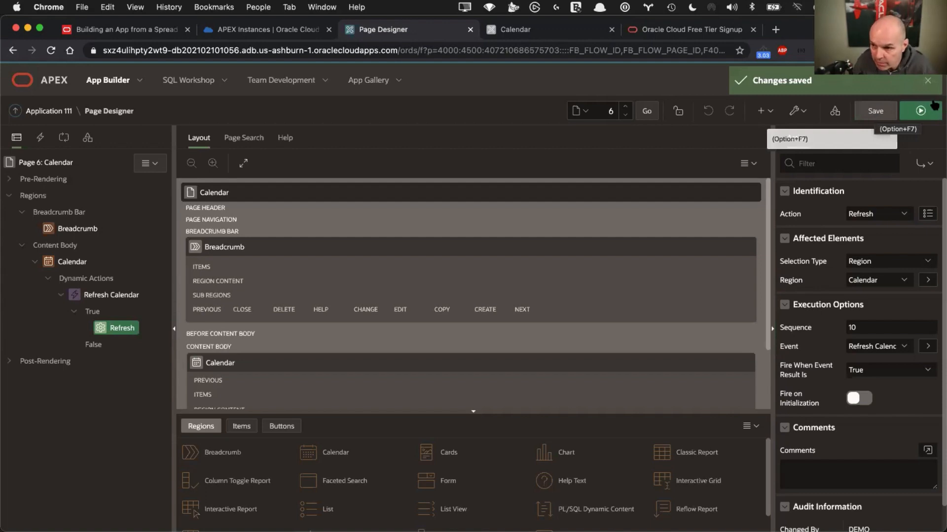
# Run the page and set the Identify point solutions required task's start date to 3/5/2021
pyautogui.click(920, 111)
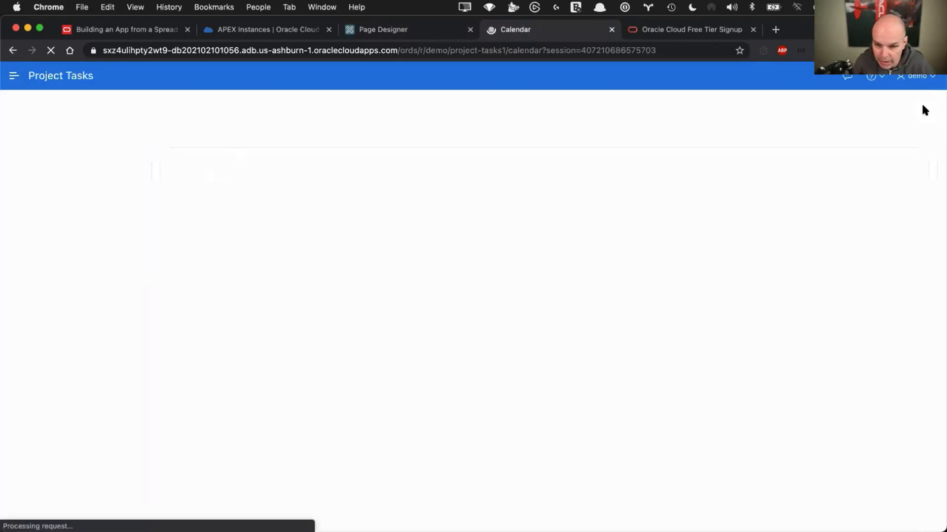
pyautogui.click(529, 222)
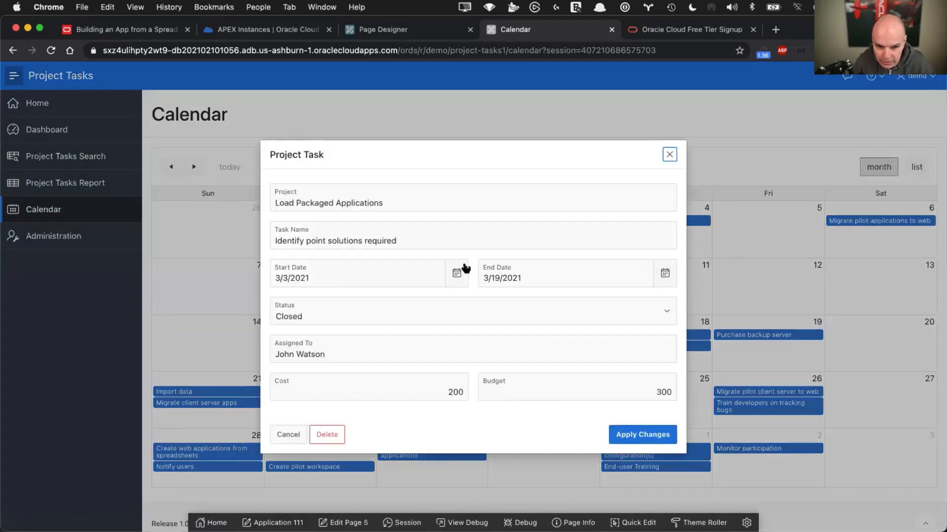
pyautogui.click(457, 270)
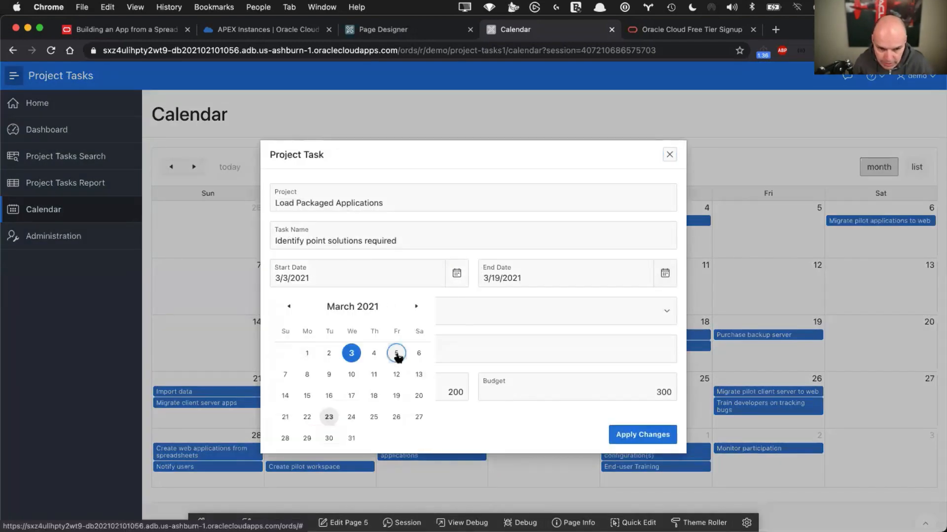
pyautogui.click(397, 354)
# Extend the task's Project text and apply the changes
pyautogui.click(401, 205)
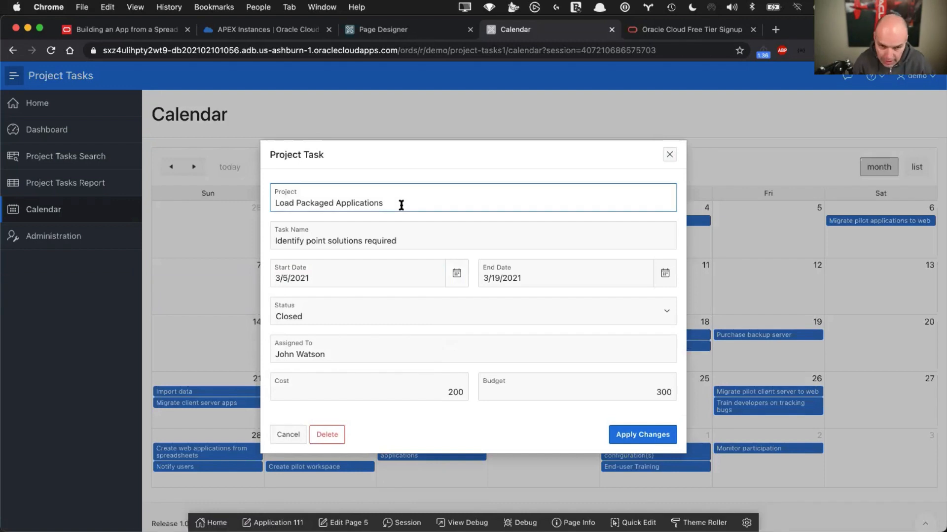
pyautogui.write('for JOel')
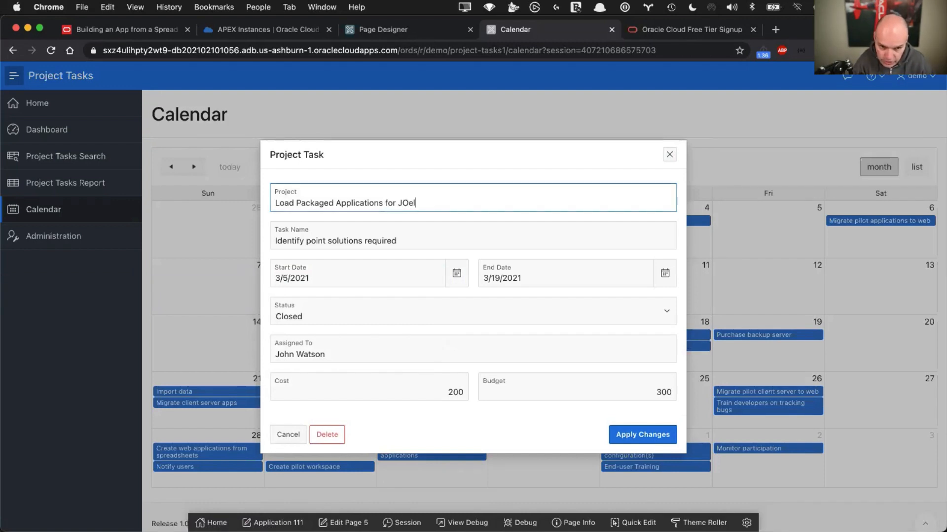
pyautogui.press('BackSpace')
pyautogui.press('BackSpace')
pyautogui.write('eo')
pyautogui.press('BackSpace')
pyautogui.press('BackSpace')
pyautogui.write('oel')
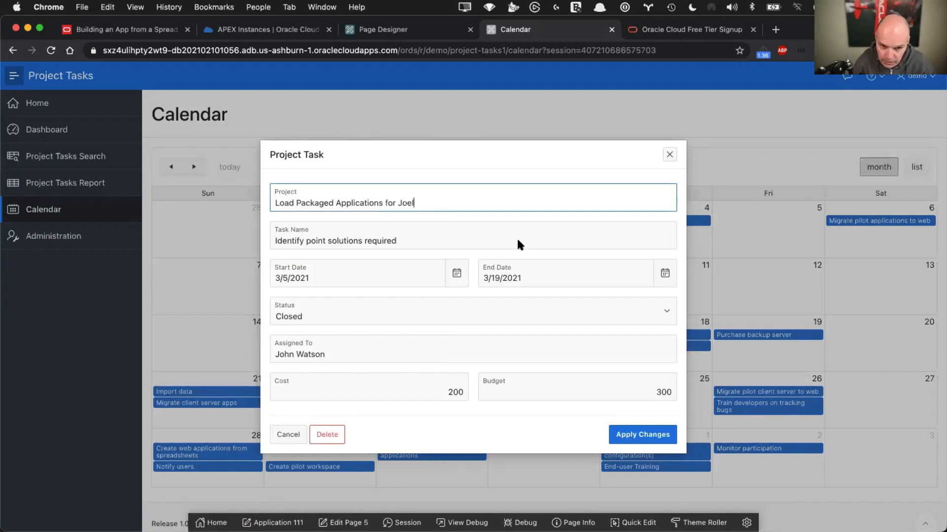
pyautogui.click(641, 434)
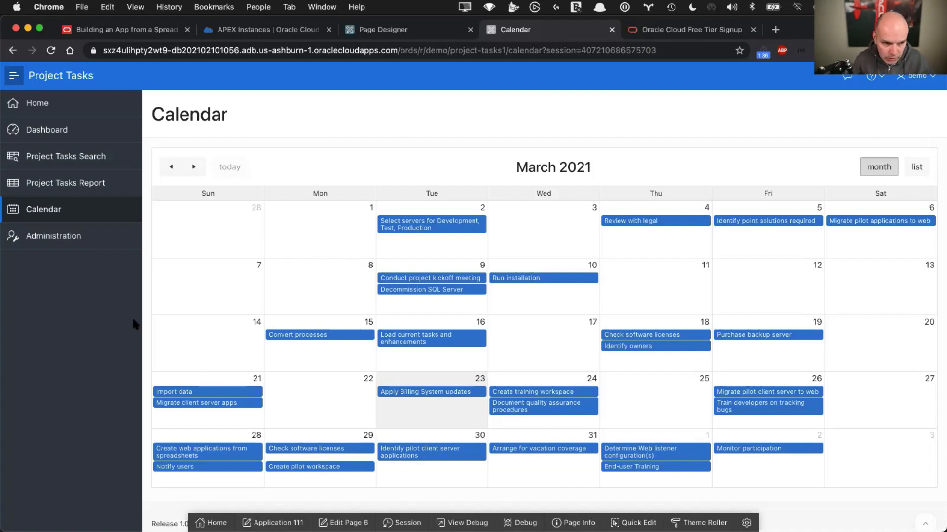
# Load apex.oracle.com in a new tab and scroll through the Hands On Labs tutorials
pyautogui.press('super+t')
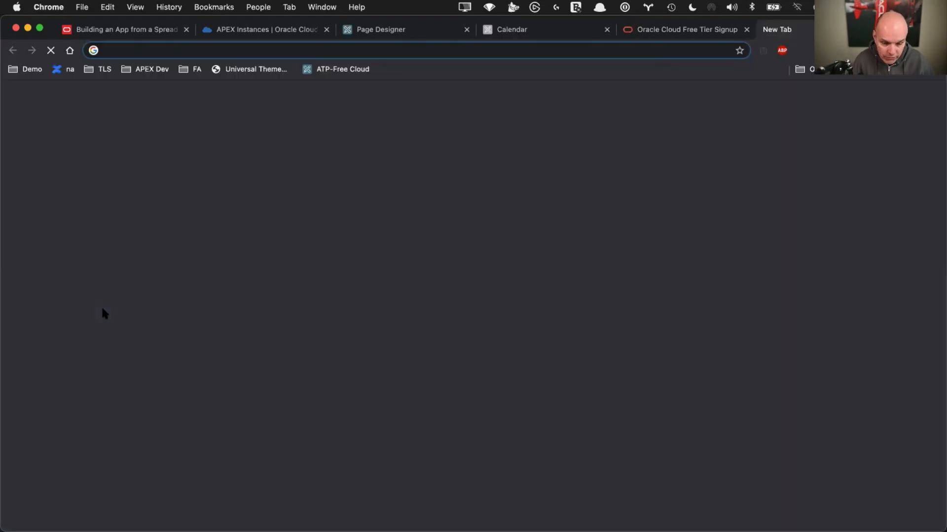
pyautogui.write('apex.oracle.com')
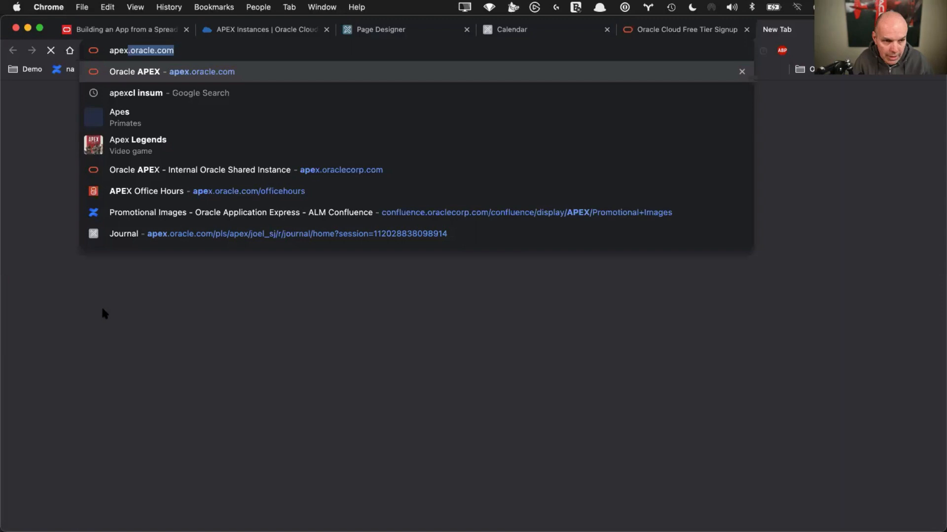
pyautogui.press('Return')
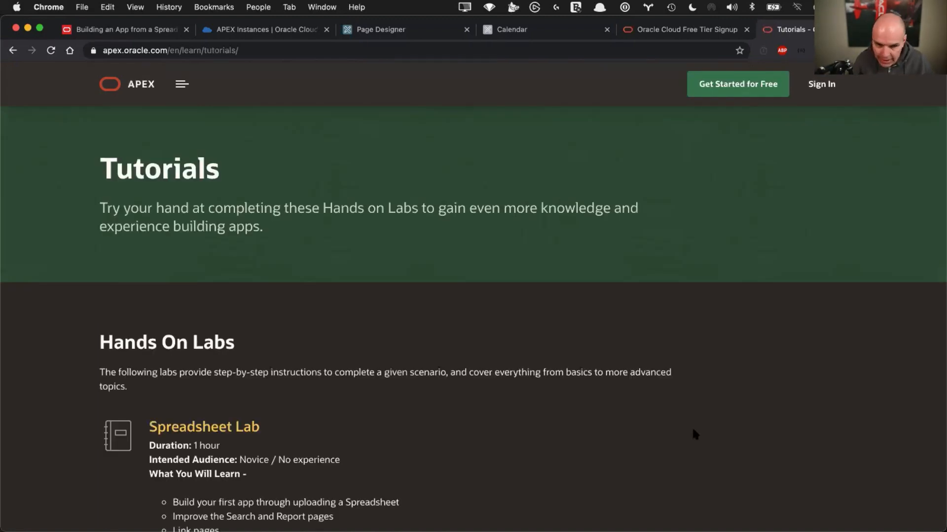
pyautogui.scroll(-8, 325, 331)
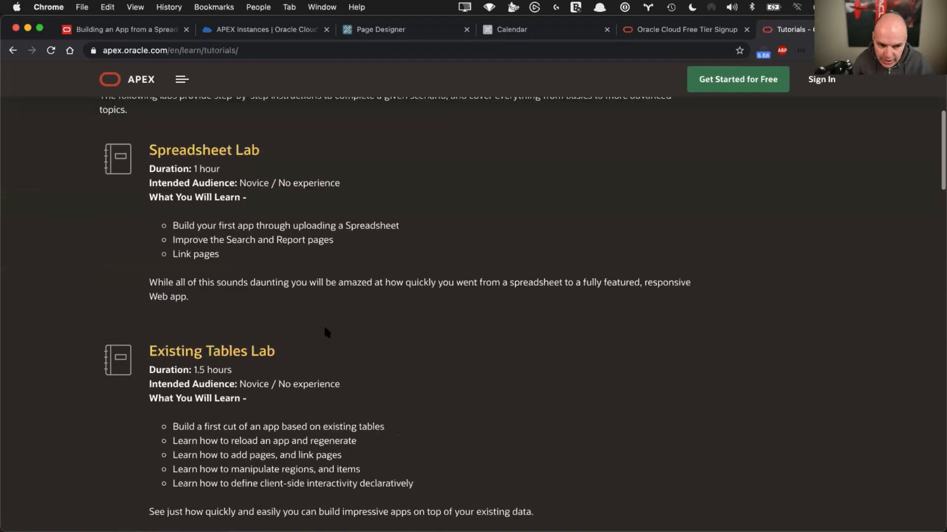
pyautogui.scroll(-3, 325, 332)
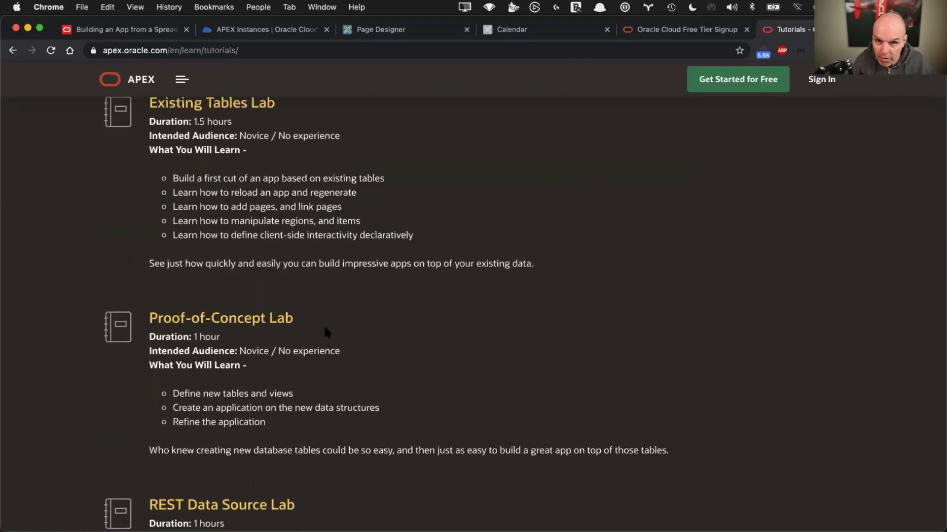
pyautogui.scroll(-1, 325, 333)
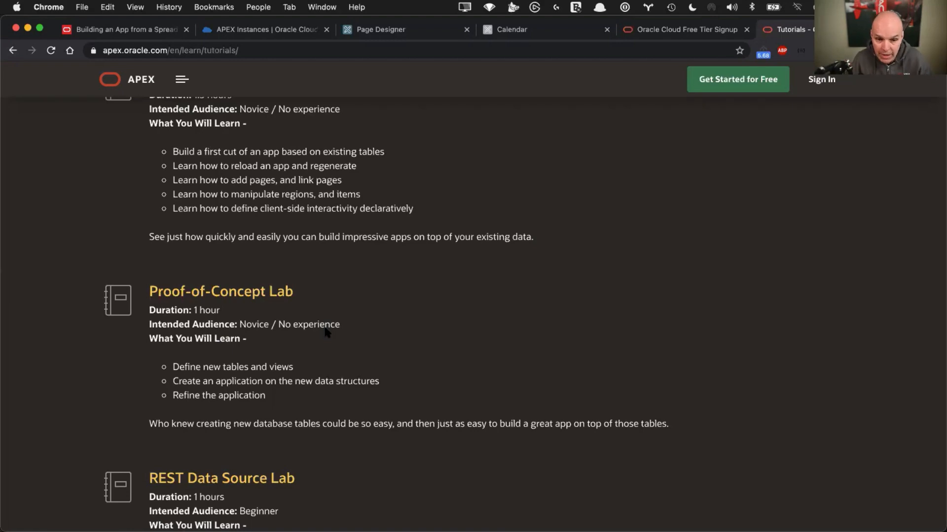
pyautogui.scroll(6, 274, 282)
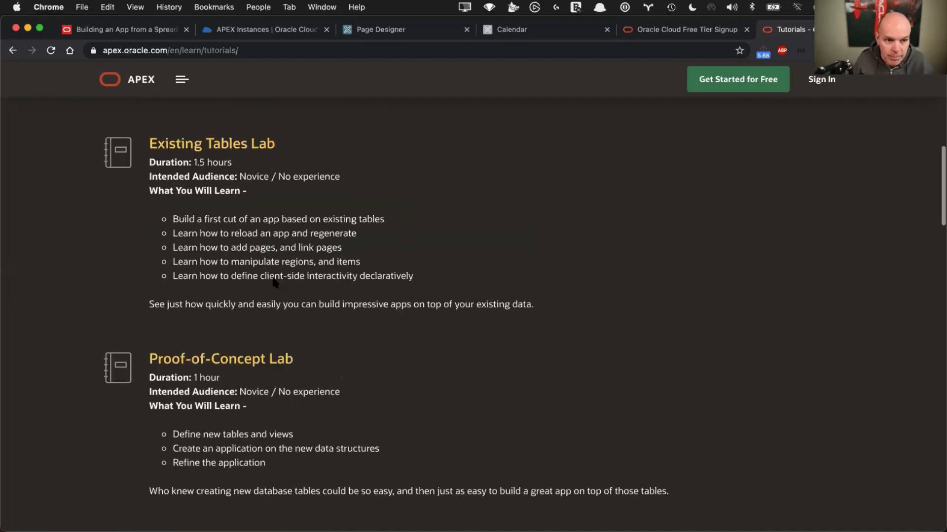